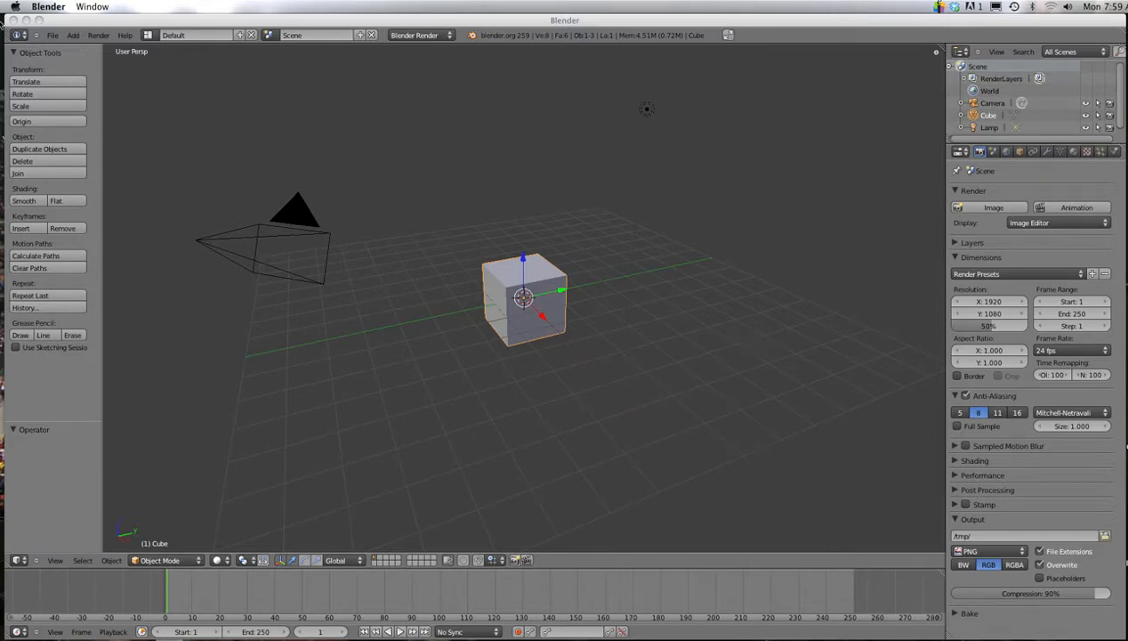
Step: Open the macOS System Preferences and examine the Keyboard & Mouse button assignments, including the options available for the secondary button
click(15, 7)
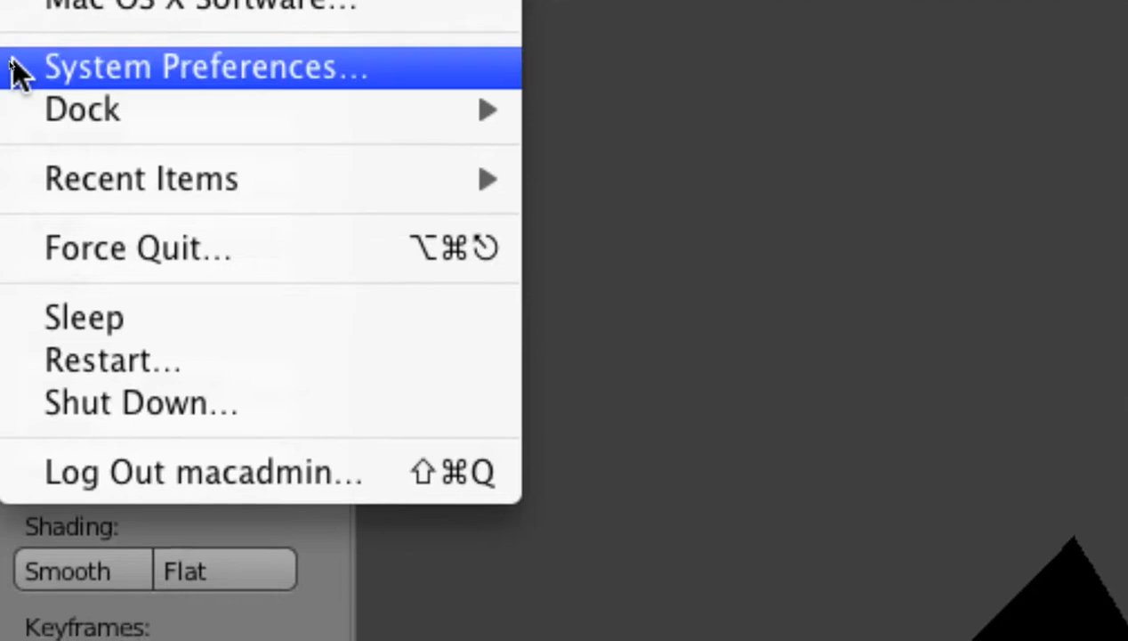
click(17, 71)
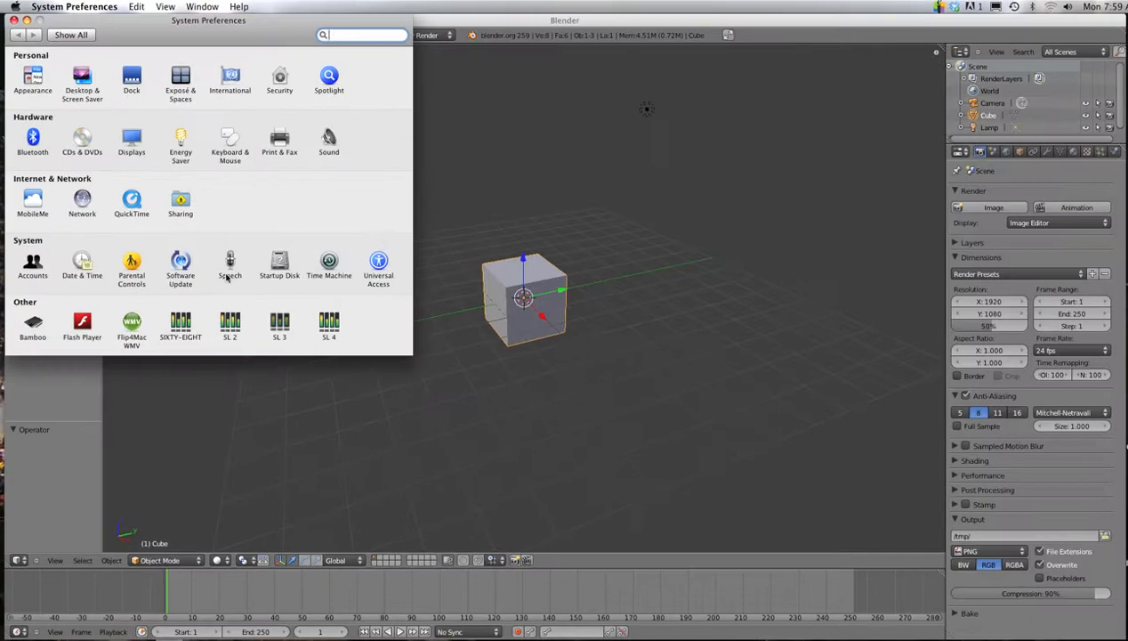
click(228, 145)
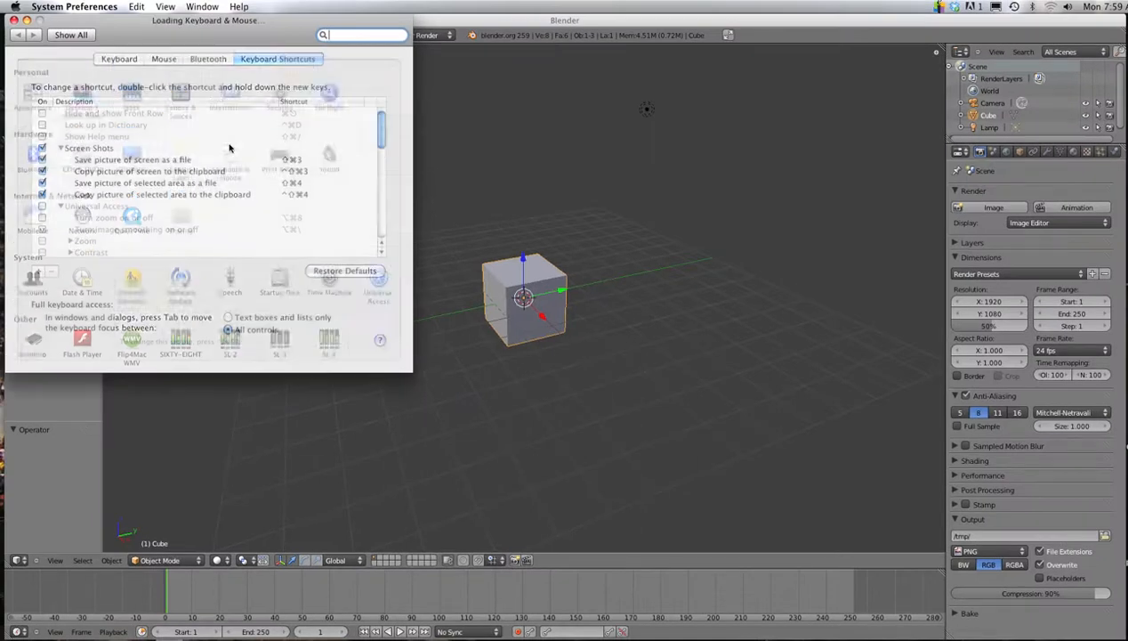
click(169, 70)
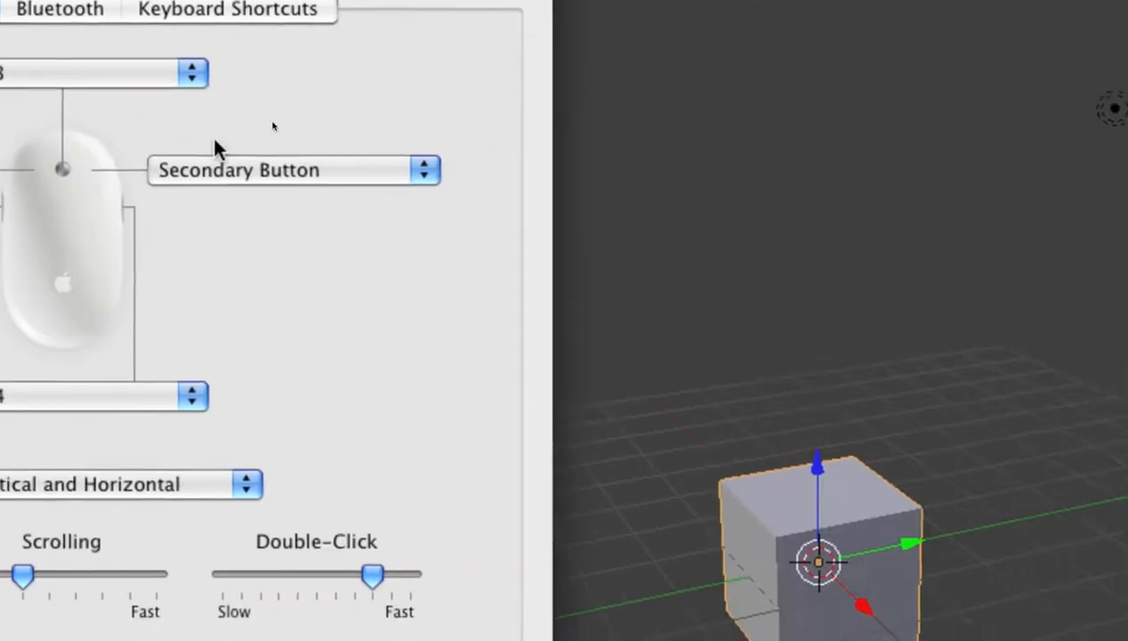
click(278, 153)
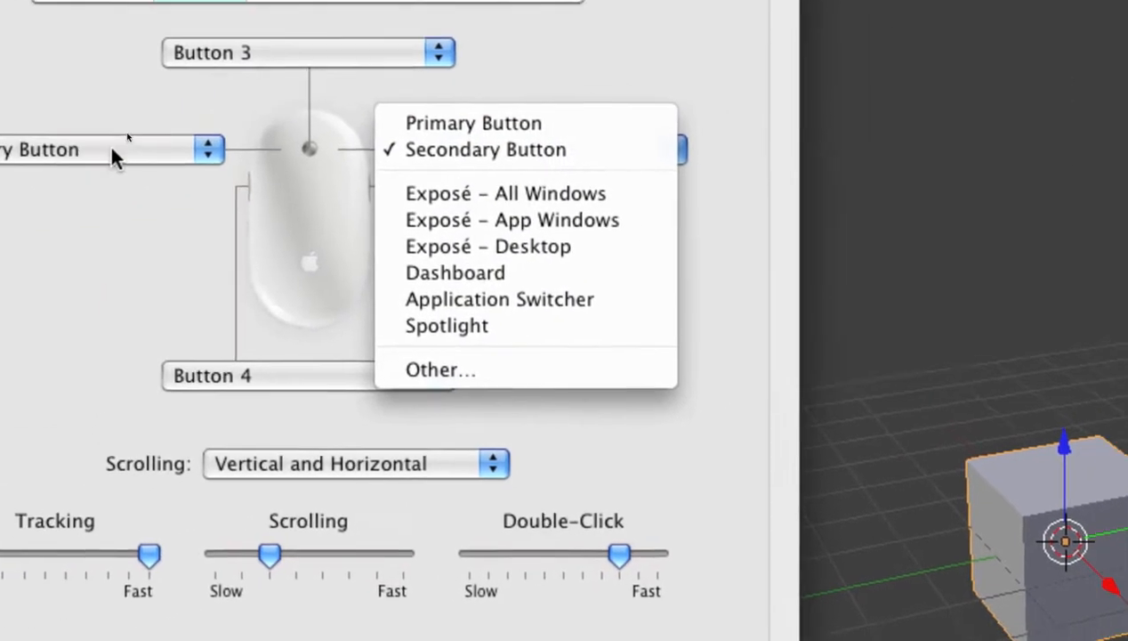
click(162, 95)
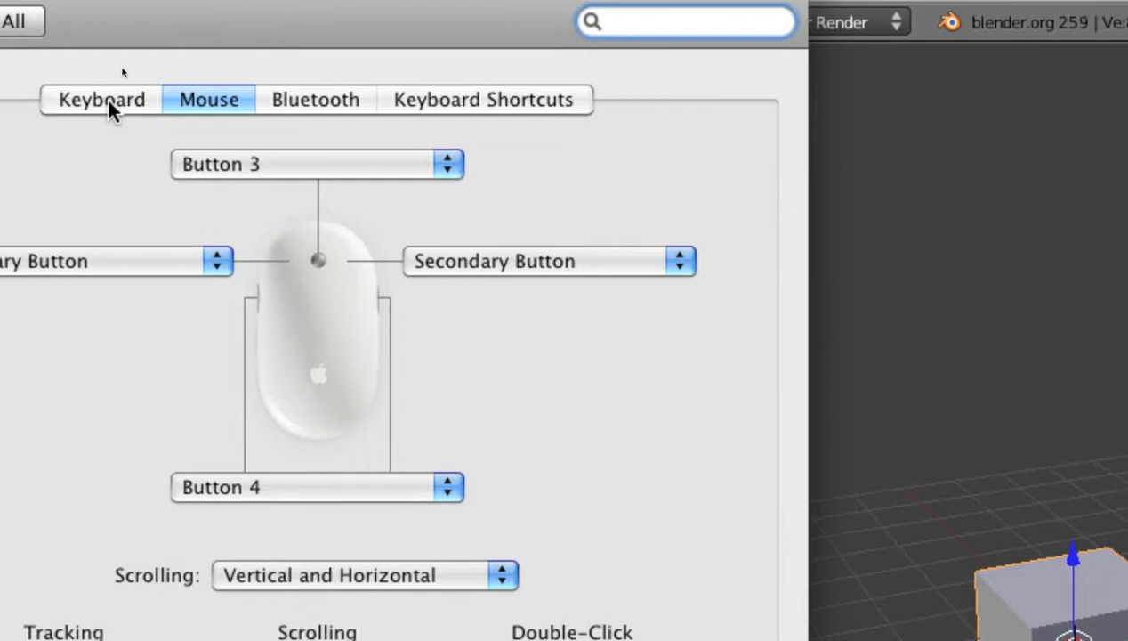
Step: Review the keyboard settings and the keyboard shortcuts list, and close System Preferences to return to Blender
click(87, 82)
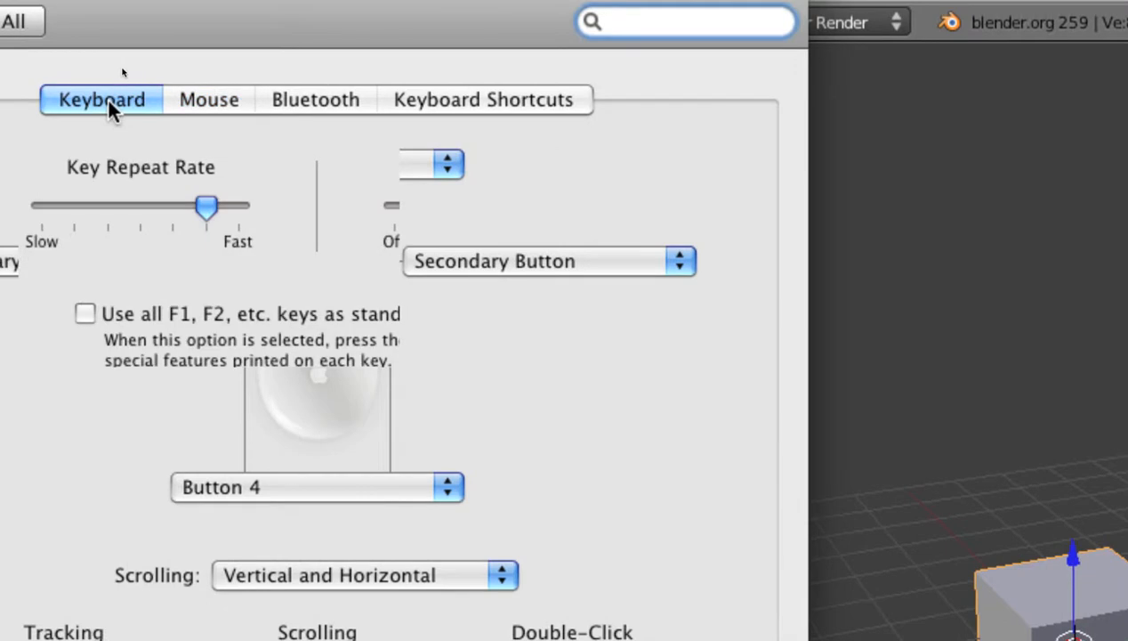
click(484, 99)
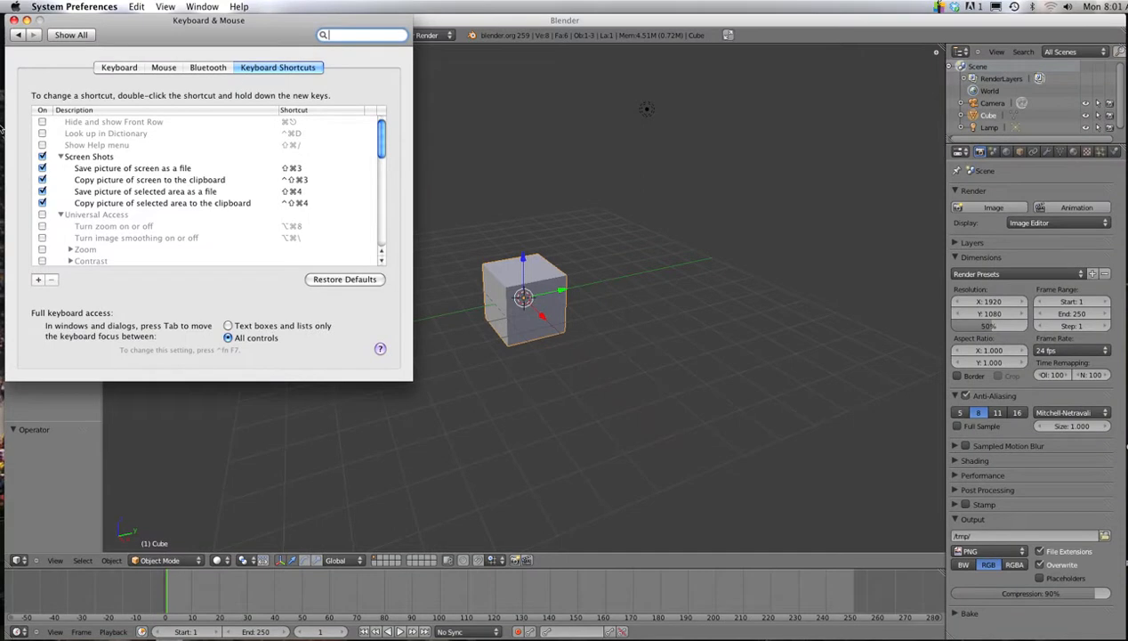
click(14, 19)
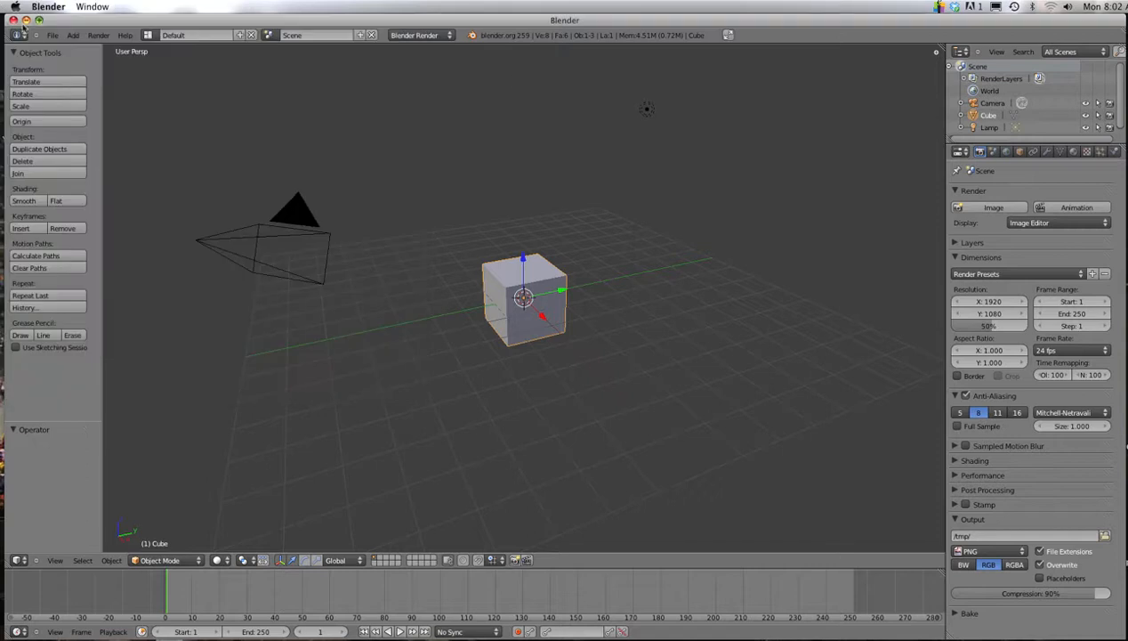
Step: Cycle forward through the screen layouts from Default as far as the Animation layout
scroll(584, 243, up, 1)
scroll(585, 244, down, 3)
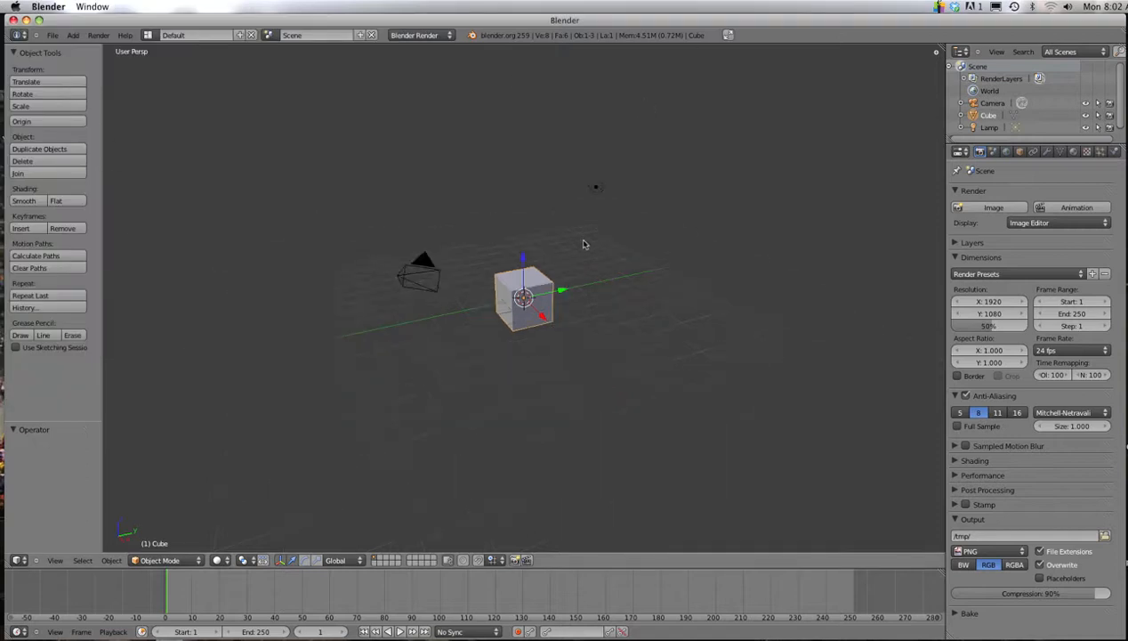
scroll(584, 244, up, 4)
key(ctrl+Right)
key(ctrl+Right)
key(ctrl+Right)
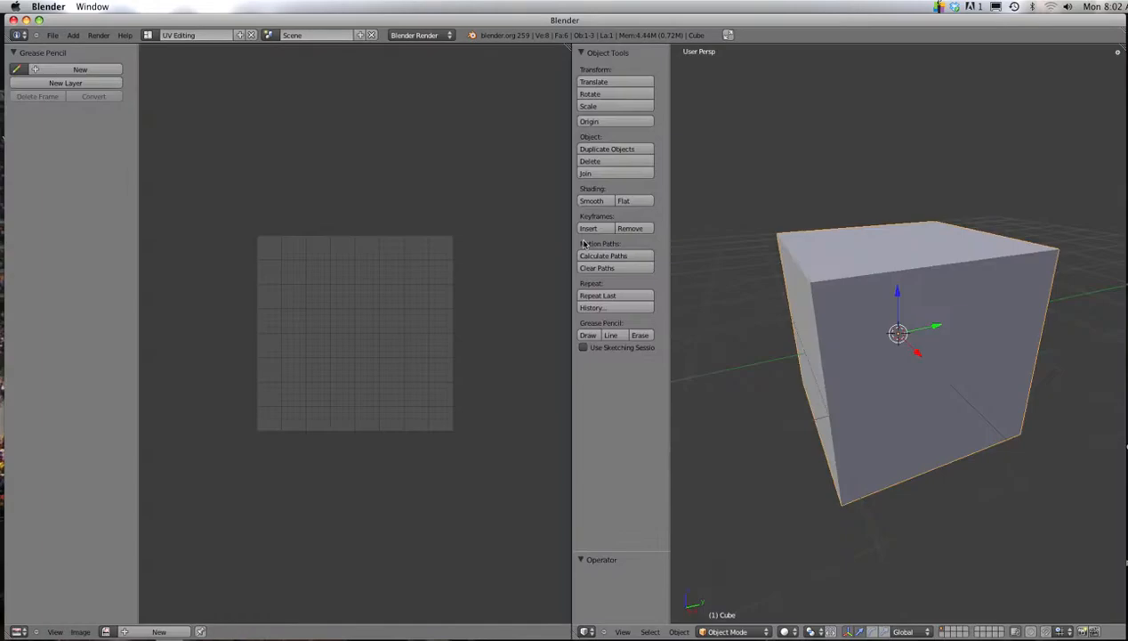
key(ctrl+Right)
key(ctrl+Right)
key(ctrl+Right)
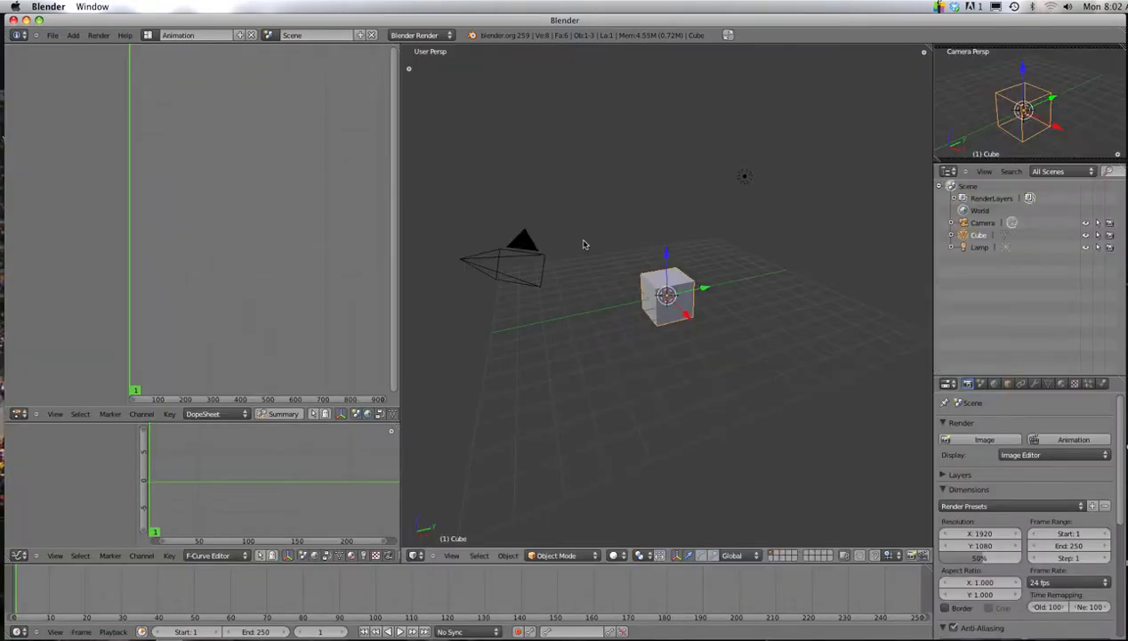
Step: Cycle backward through the screen layouts from Animation to the Game Logic layout
key(ctrl+Left)
key(ctrl+Left)
key(ctrl+Left)
key(ctrl+Left)
key(ctrl+Left)
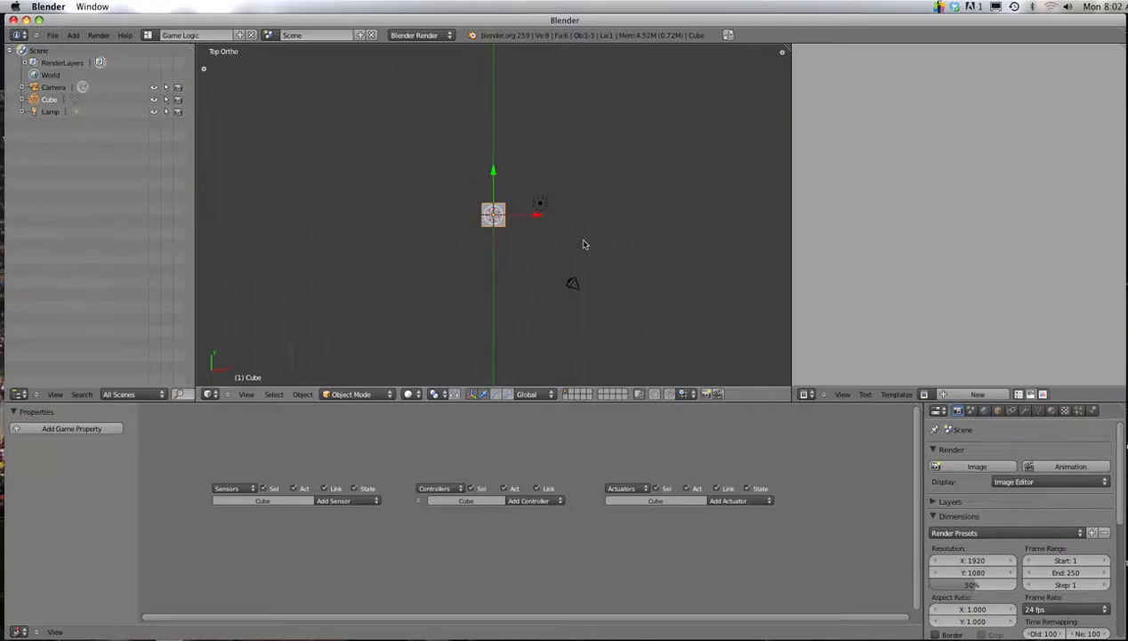
key(ctrl+Left)
key(ctrl+Right)
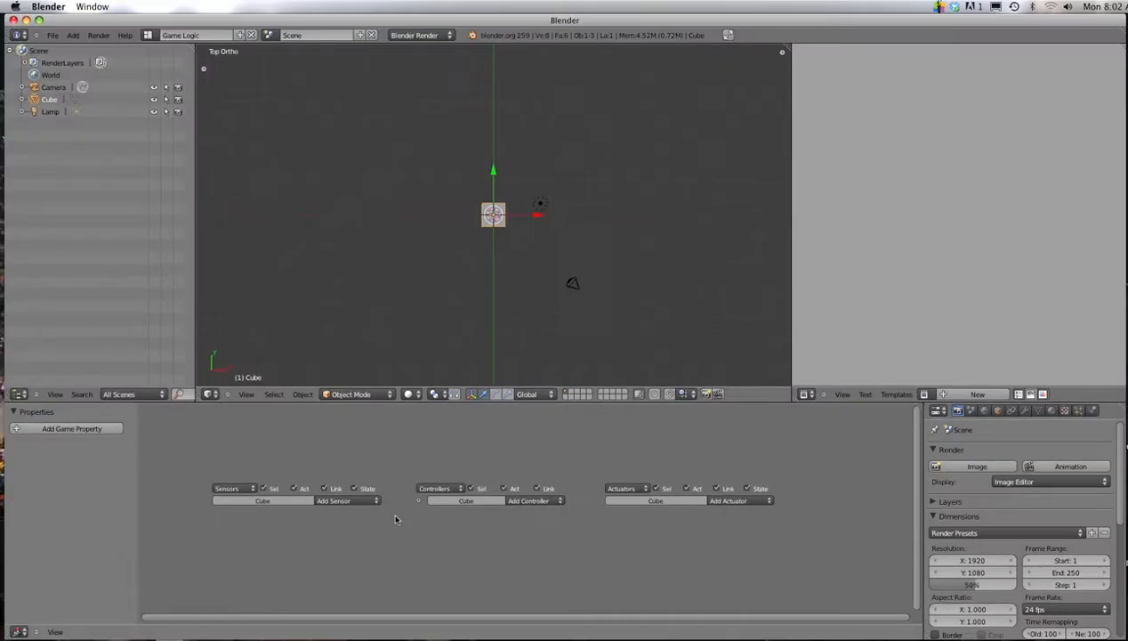
Step: Examine the Scripting, UV Editing, Video Editing, Animation and Compositing layouts in turn, and return to the Default layout
key(ctrl+Right)
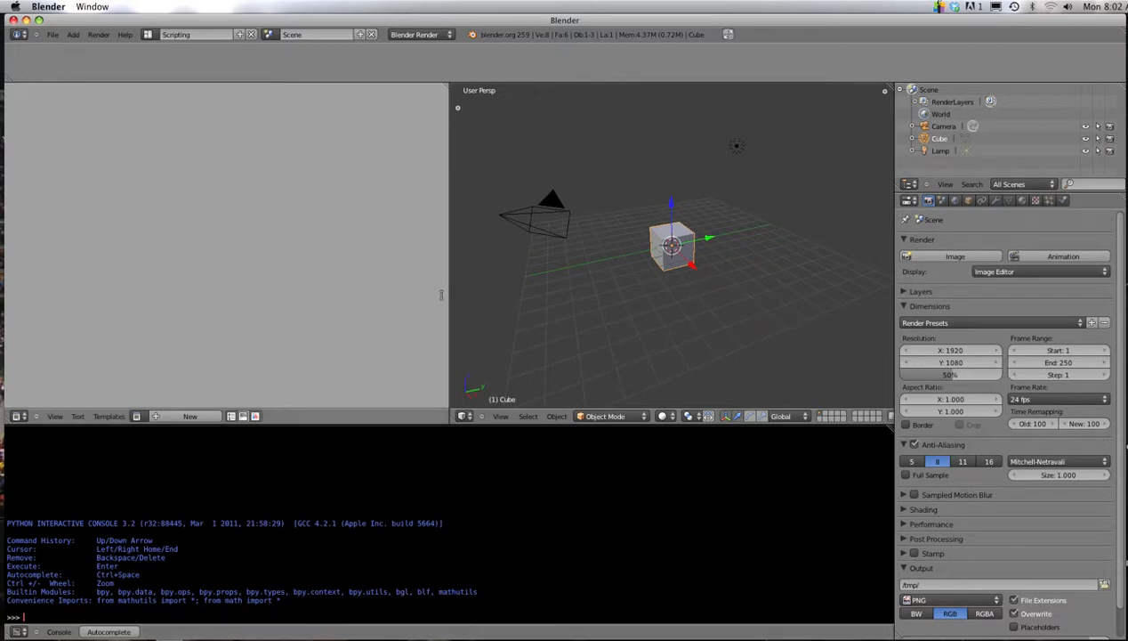
key(ctrl+Right)
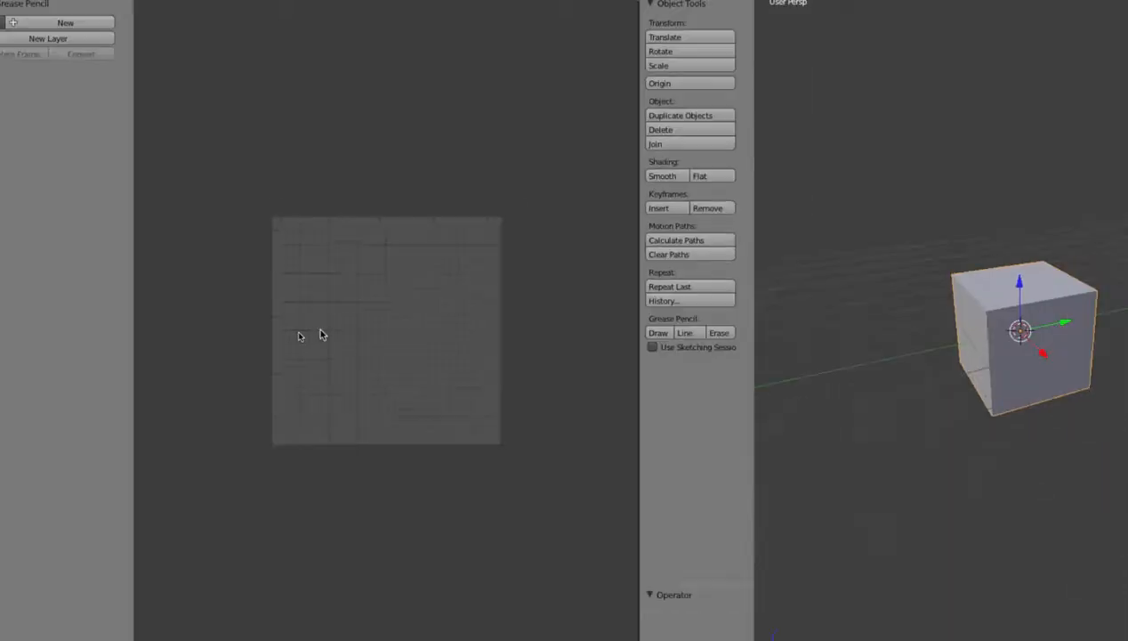
key(ctrl+Right)
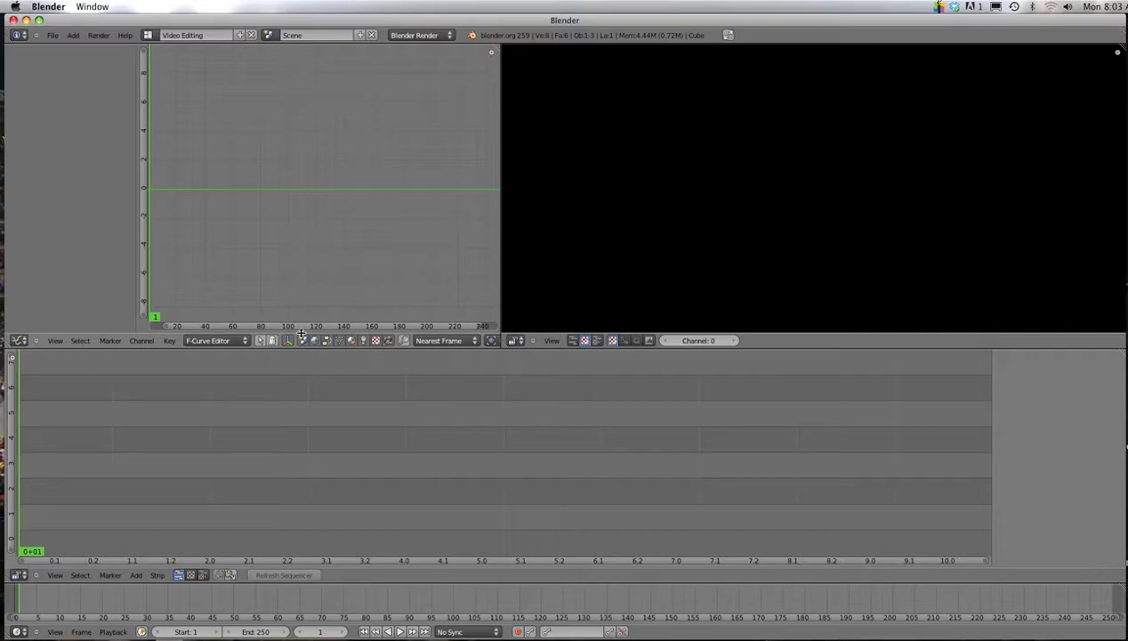
key(ctrl+Right)
key(ctrl+Right)
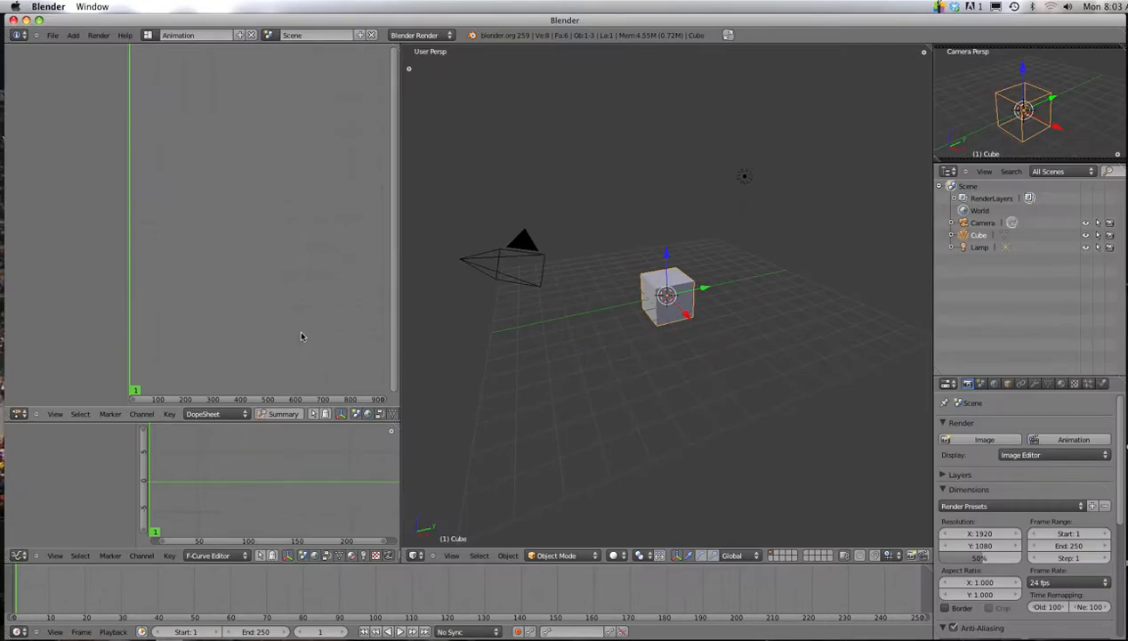
key(ctrl+Right)
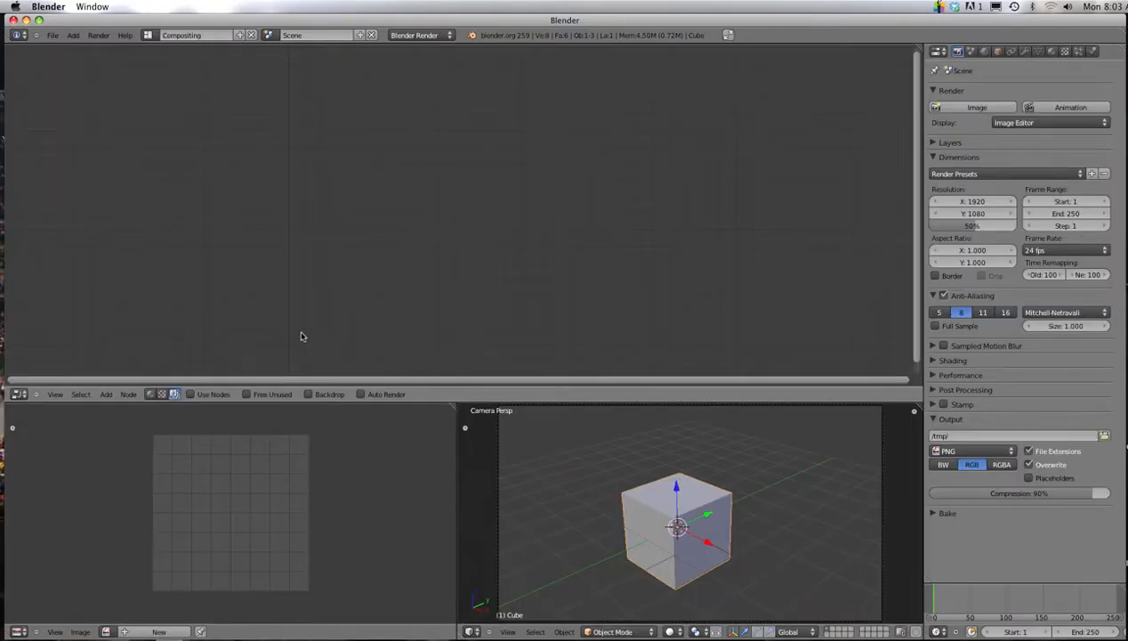
key(ctrl+Right)
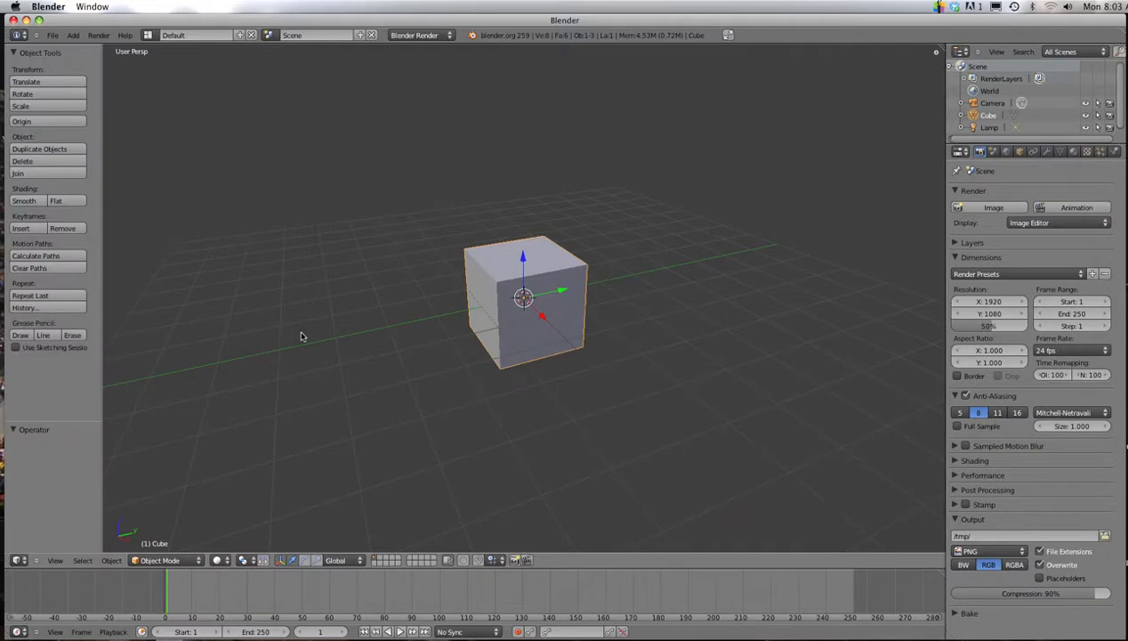
Step: Toggle the properties shelf and the tool shelf of the 3D view on and off, leaving the Object Tools shown
key(n)
key(n)
key(t)
key(t)
key(t)
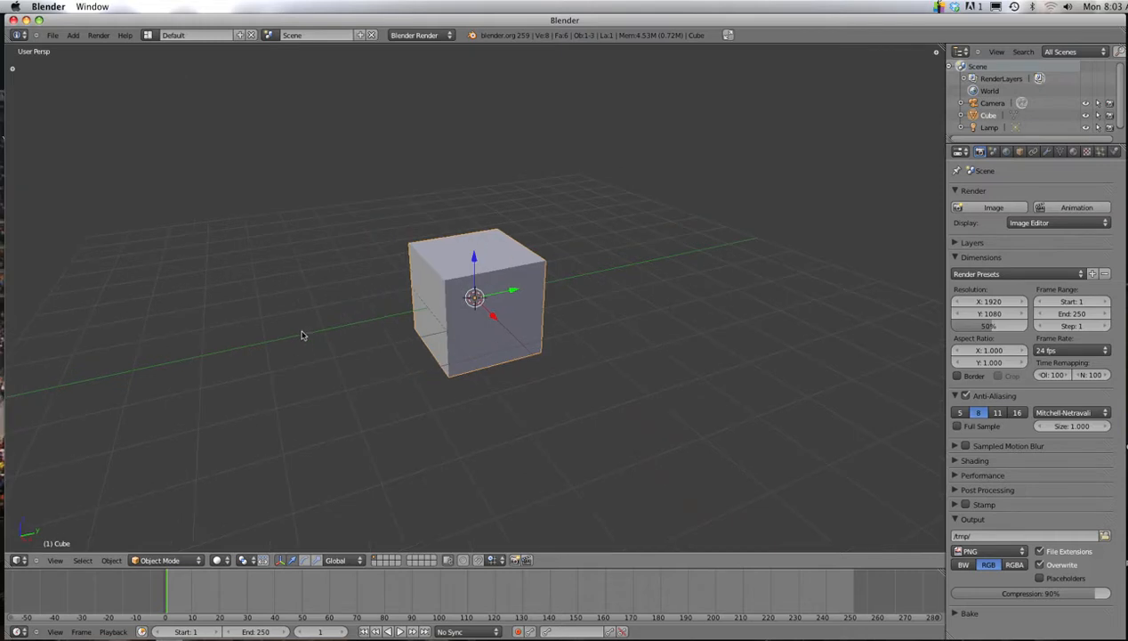
key(t)
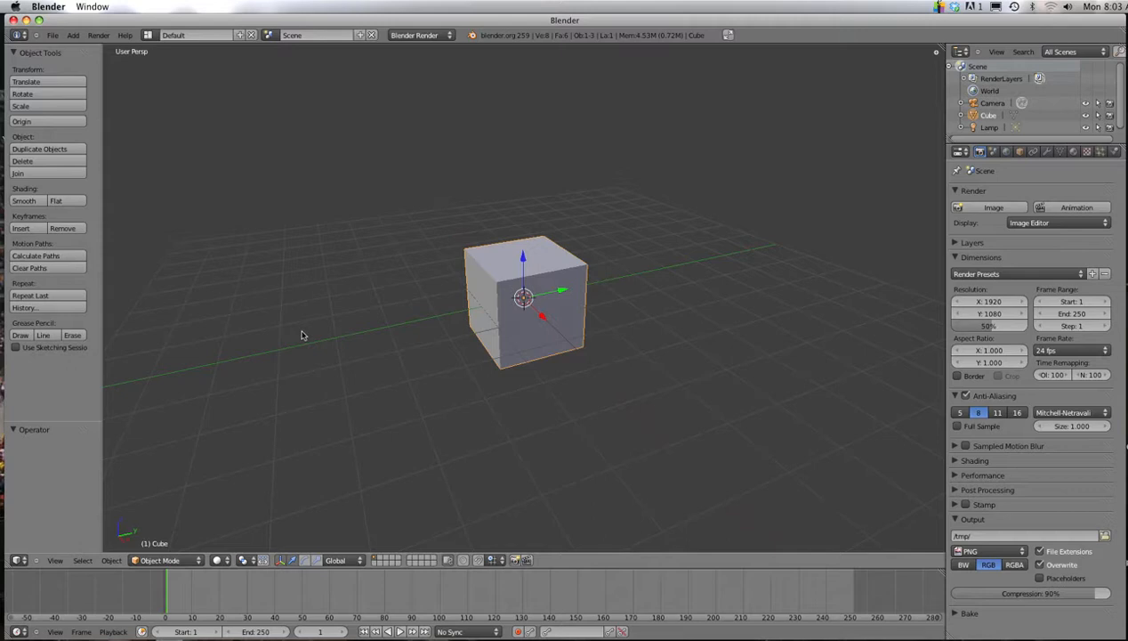
key(t)
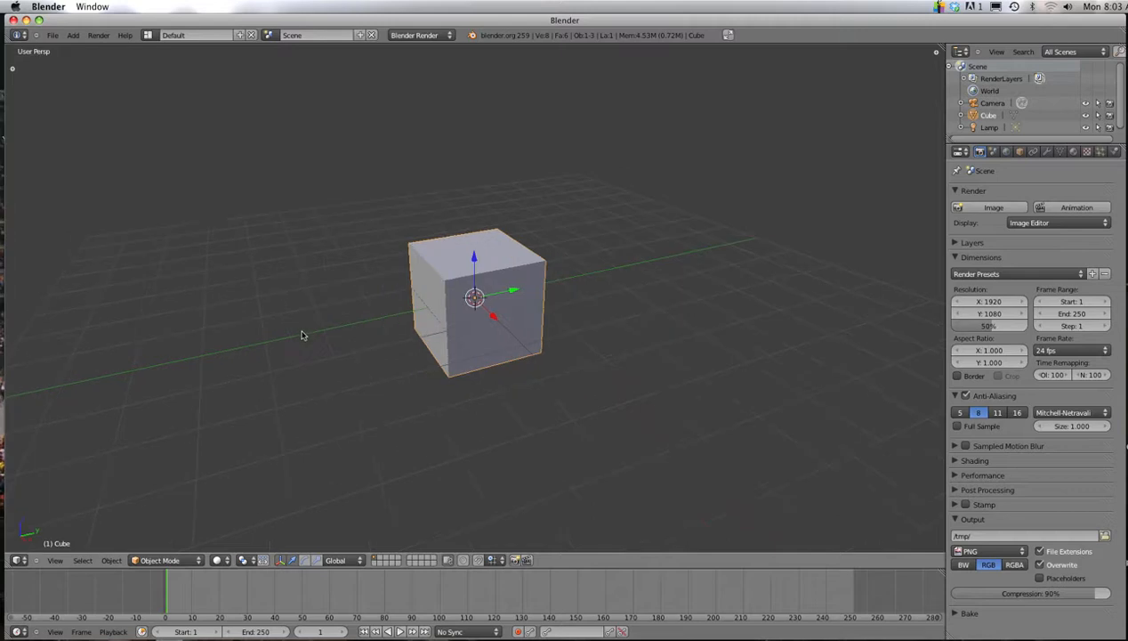
key(t)
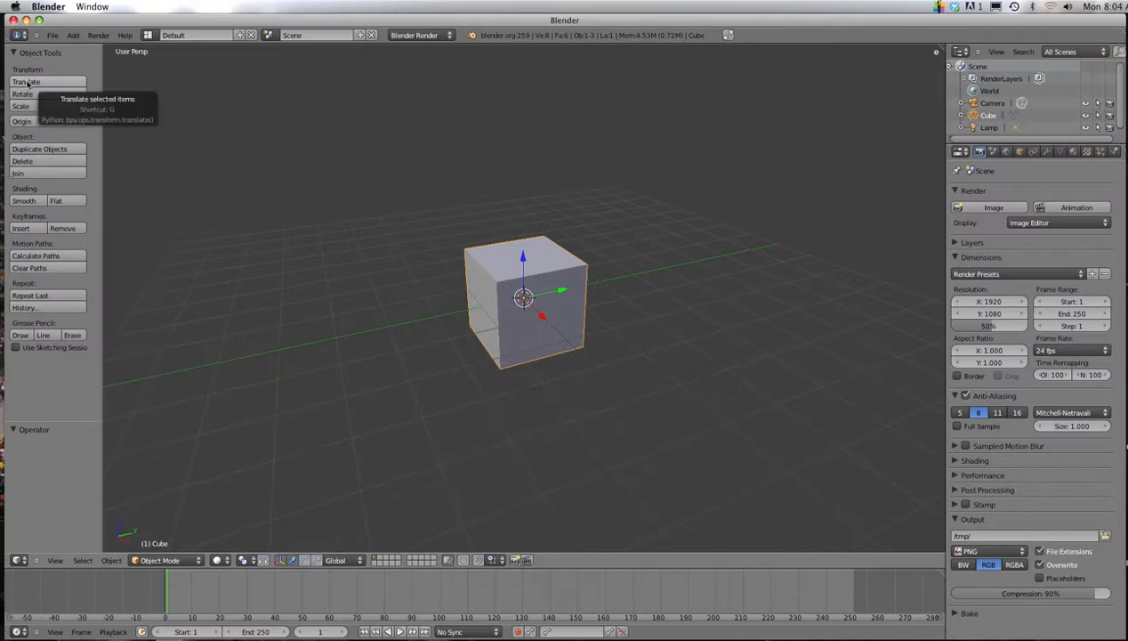
Step: Try moving the cube freely with Translate, and undo the move
click(28, 82)
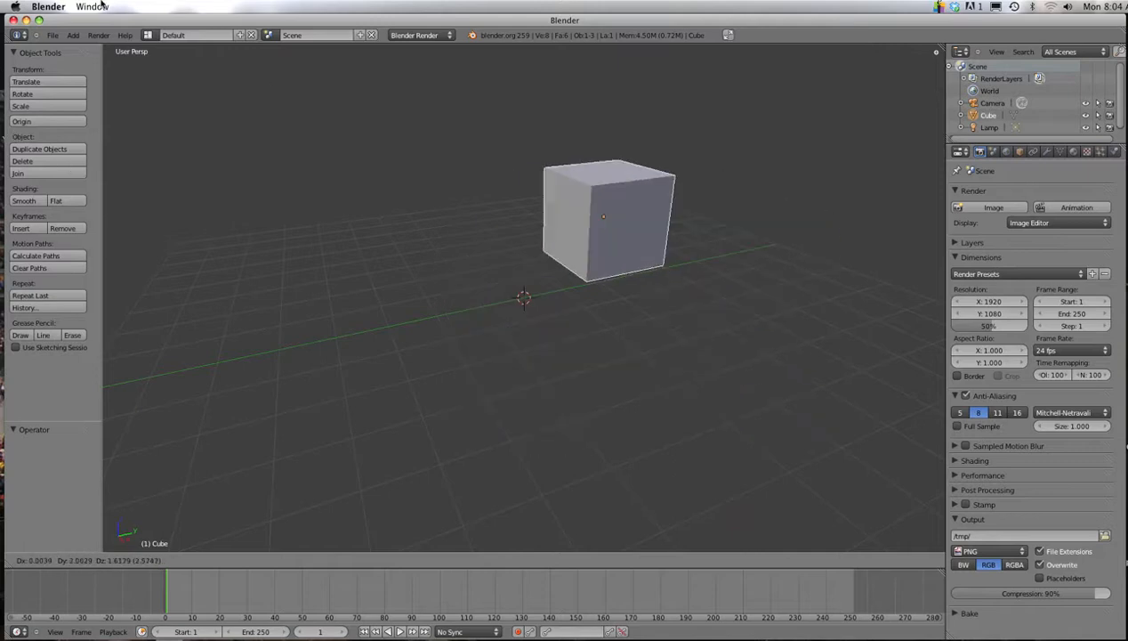
click(16, 49)
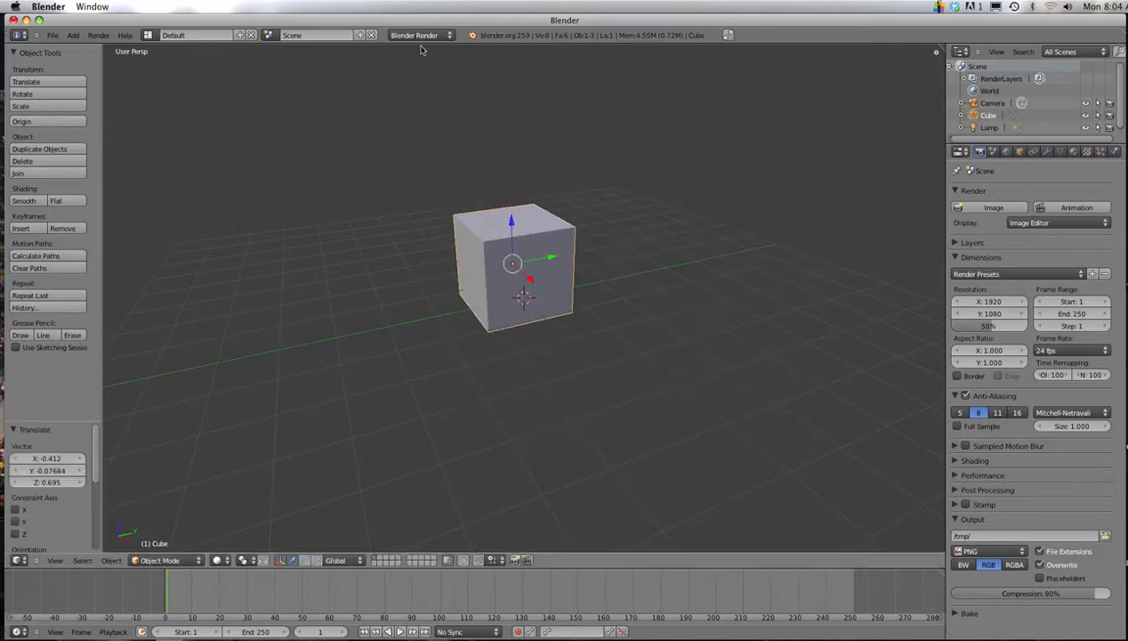
key(ctrl+z)
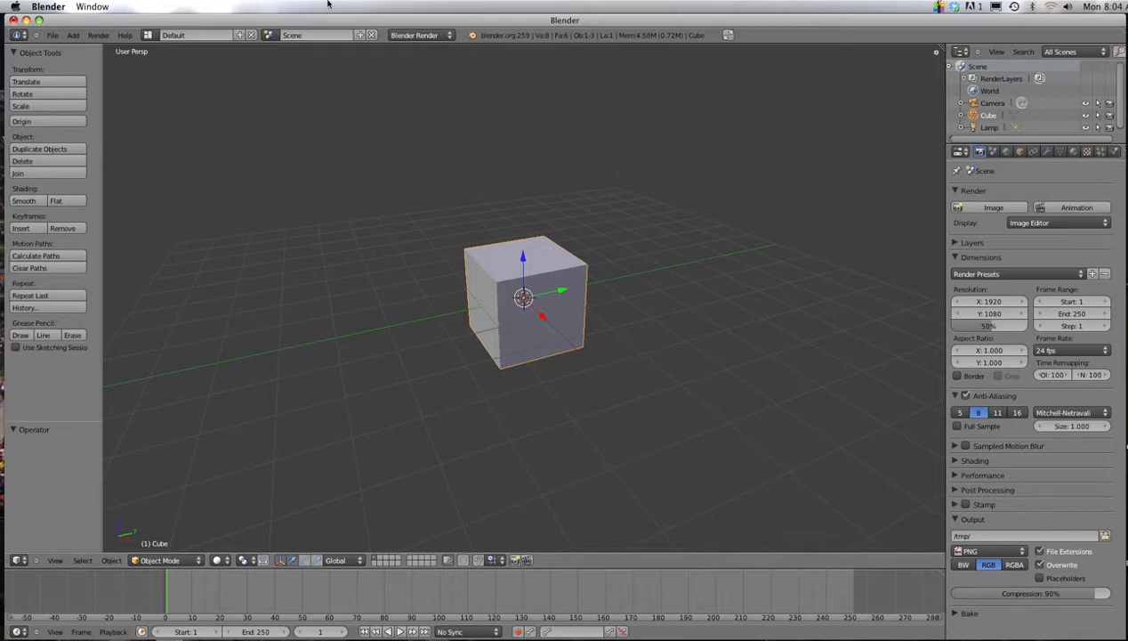
Step: Open Blender's User Preferences and show the Add-Ons section
click(43, 6)
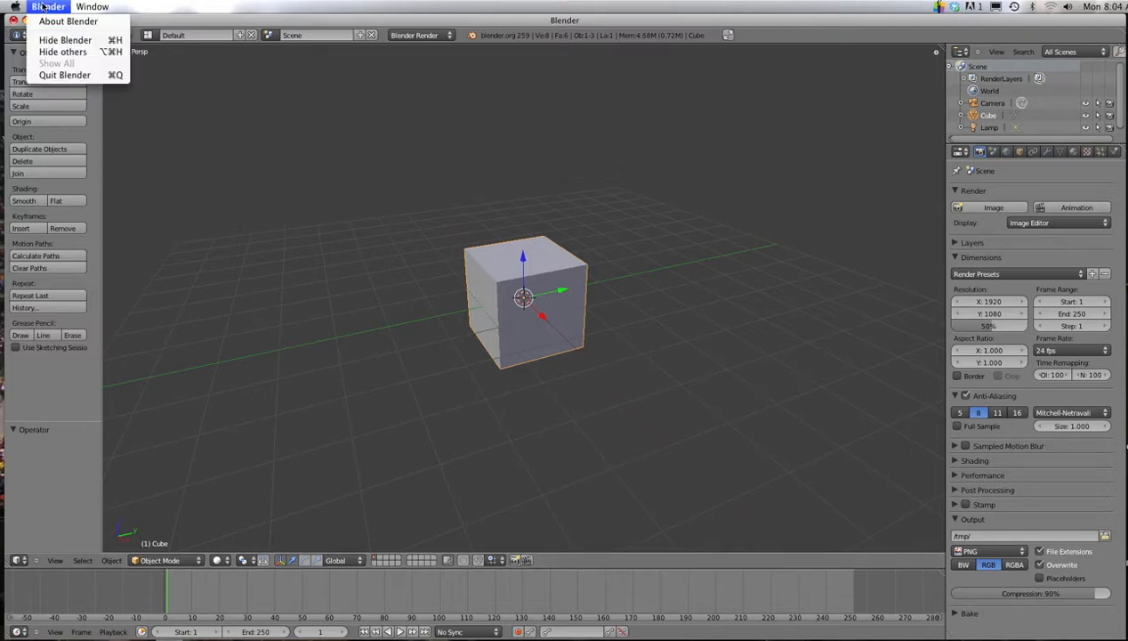
click(43, 7)
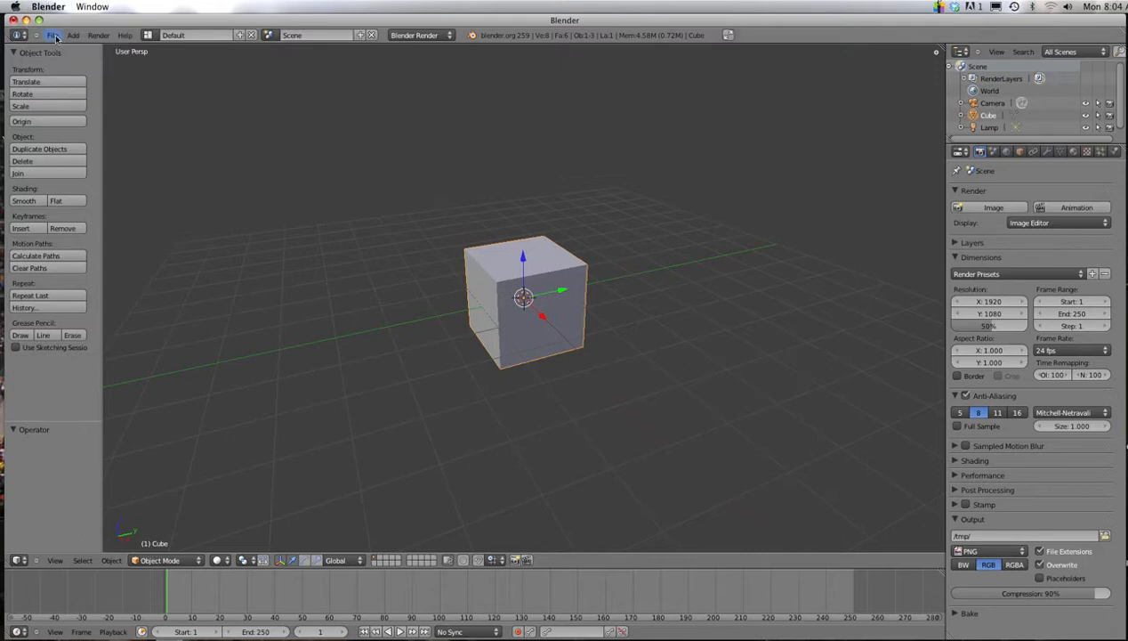
click(55, 36)
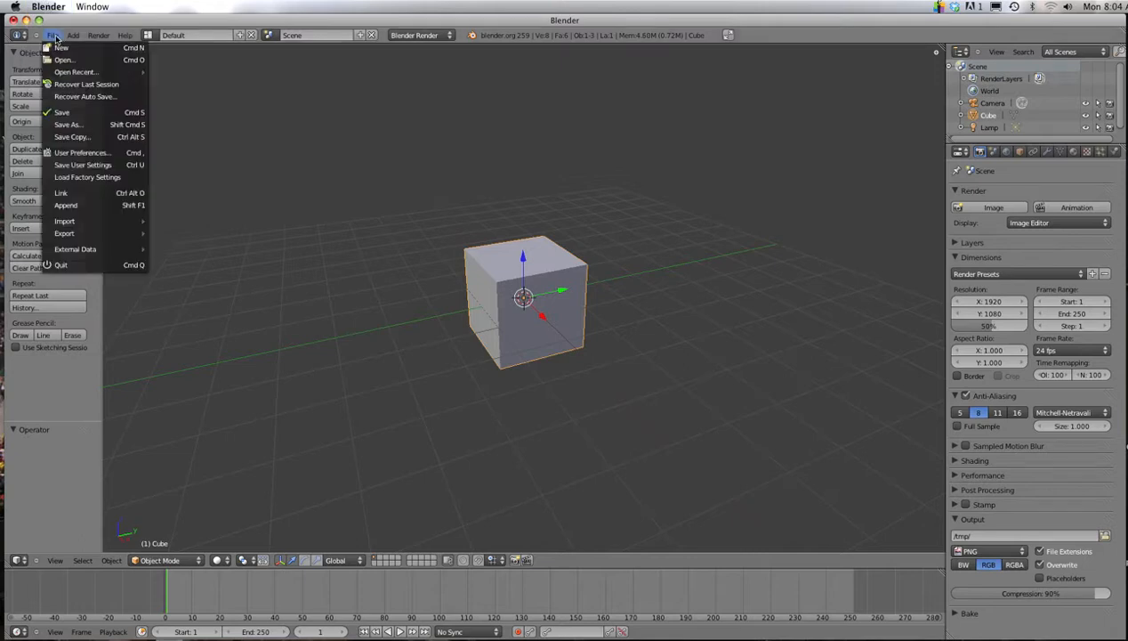
click(89, 154)
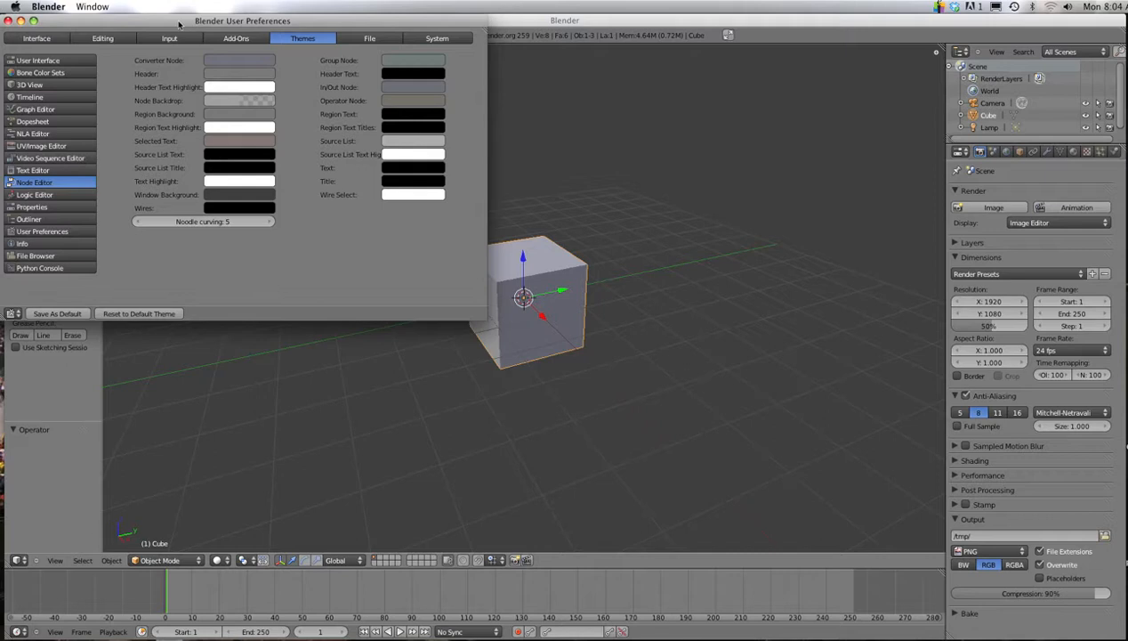
click(240, 39)
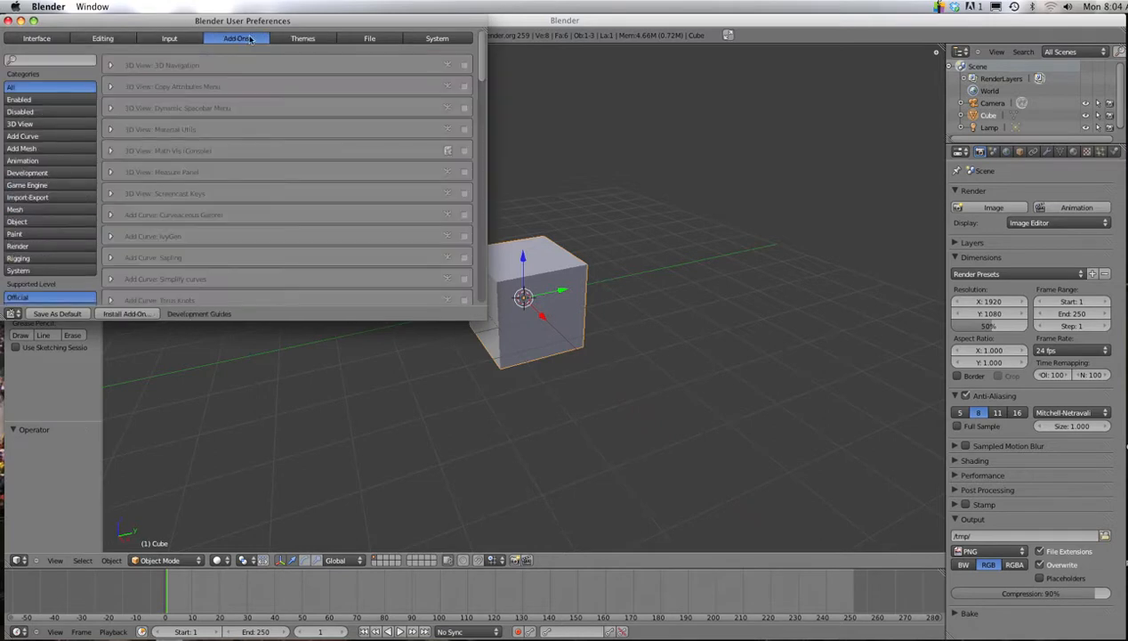
Step: Look through the add-on list and expand the details of the 3D View: Screencast Keys add-on
scroll(192, 116, down, 3)
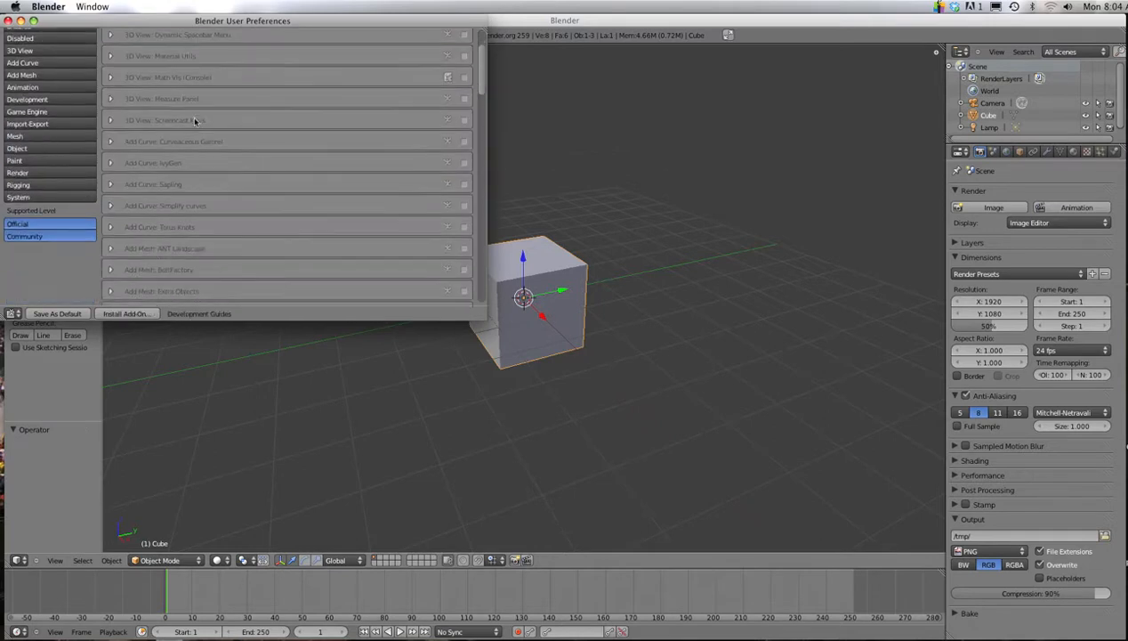
scroll(194, 121, up, 3)
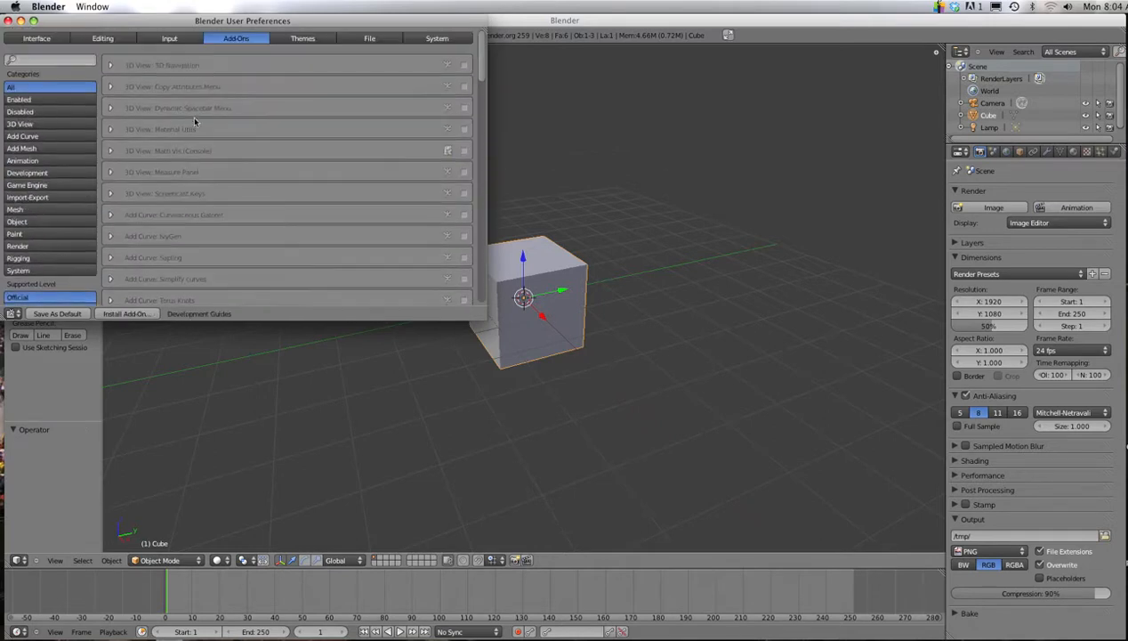
click(110, 193)
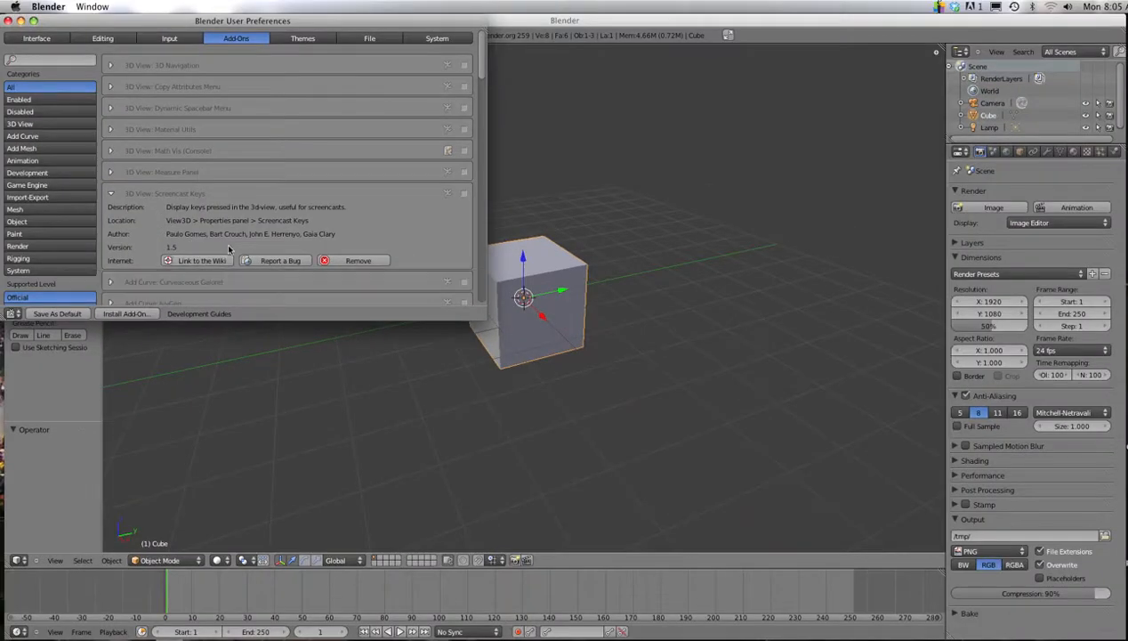
Step: Enable the 3D View: Screencast Keys add-on, collapse its details and save the preferences as default
click(464, 193)
click(111, 194)
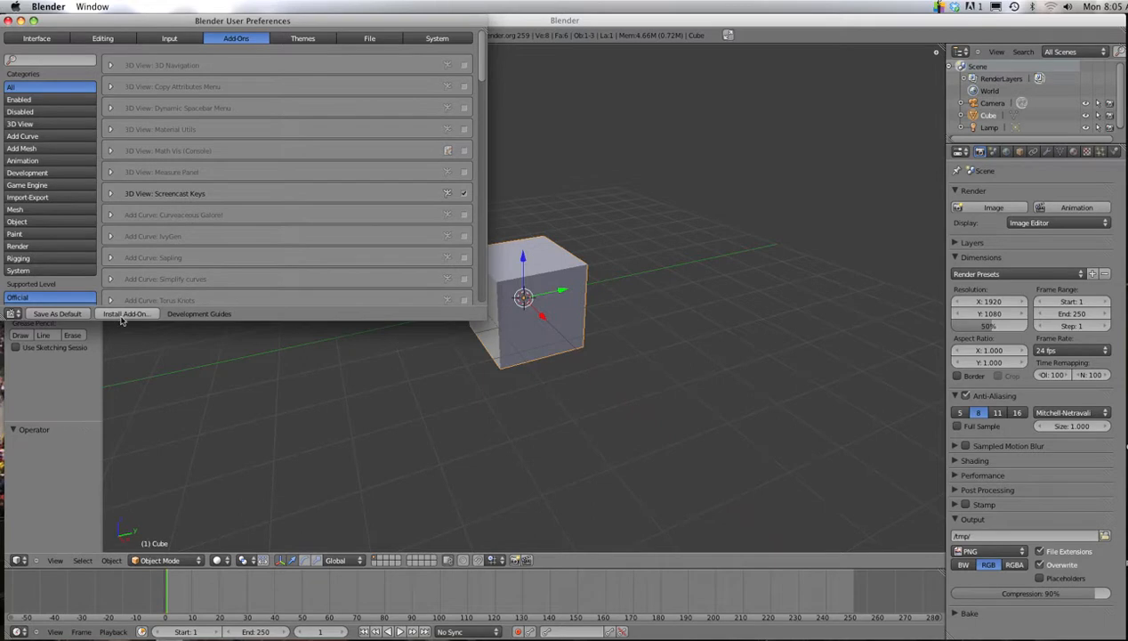
click(77, 314)
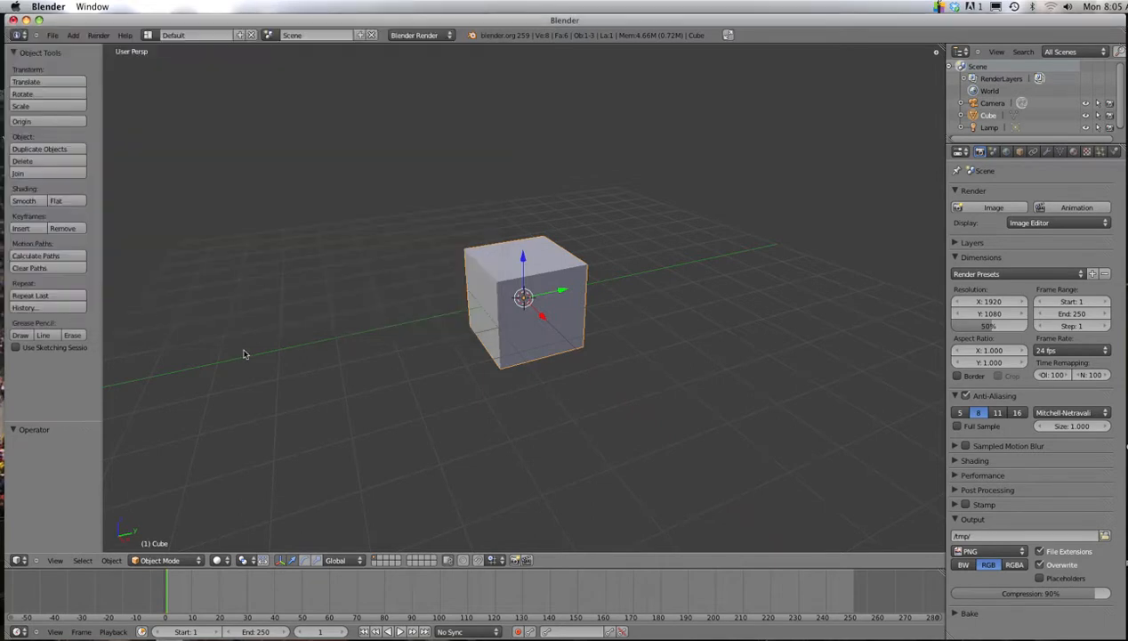
Step: Try moving the cube freely, and undo the move
key(g)
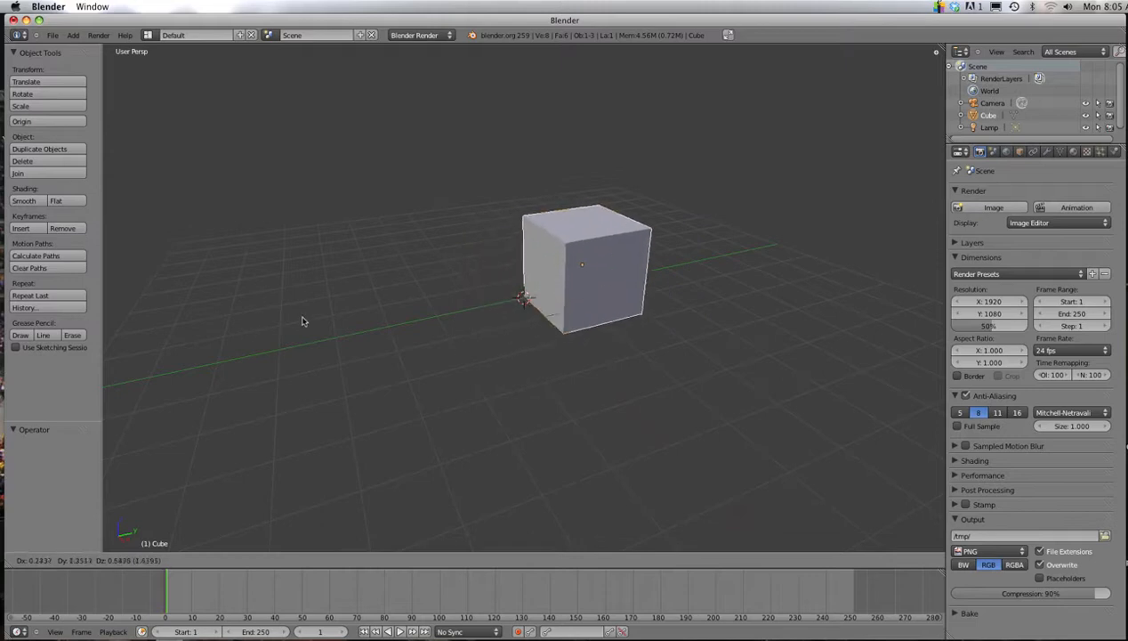
click(303, 321)
key(ctrl+z)
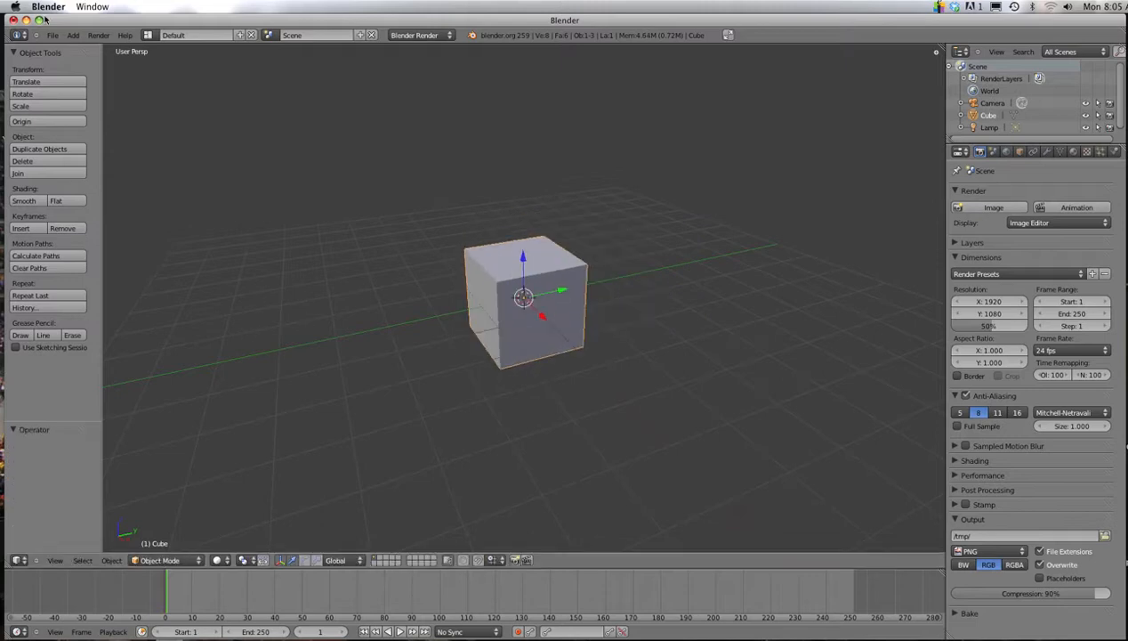
Step: Reopen User Preferences, review the Screencast Keys add-on's details, leave it enabled and close the window
click(53, 34)
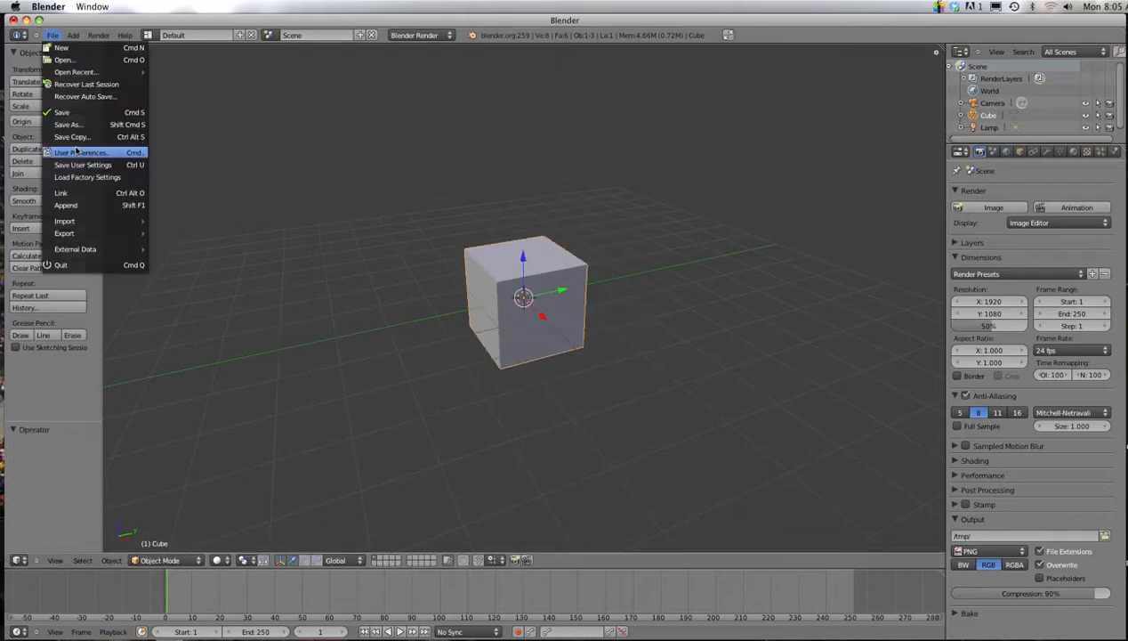
click(80, 152)
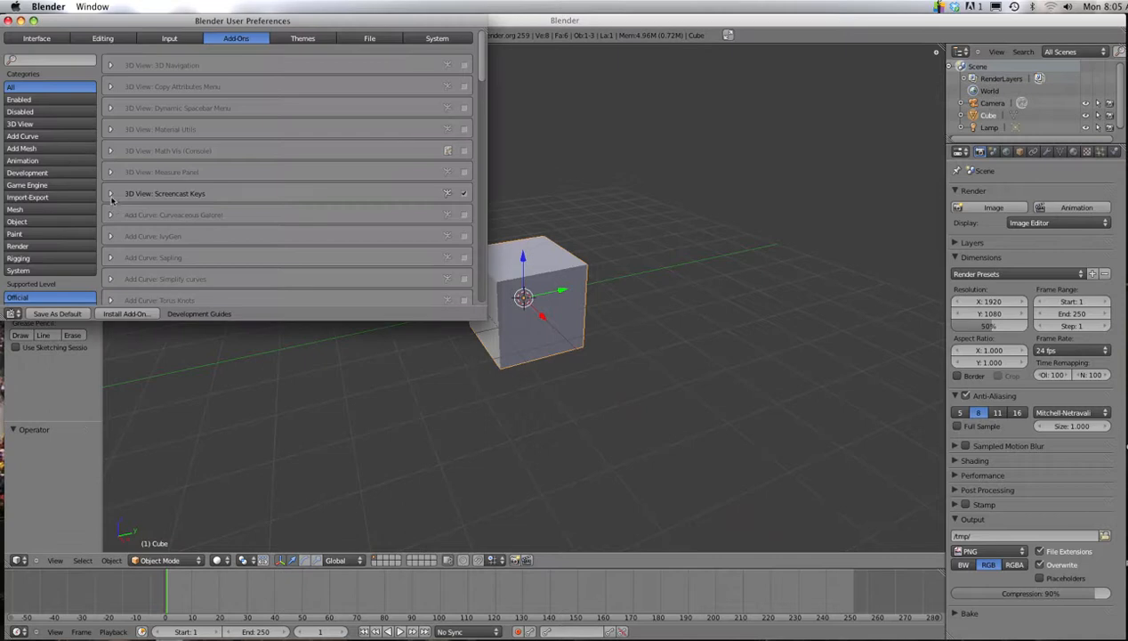
click(112, 195)
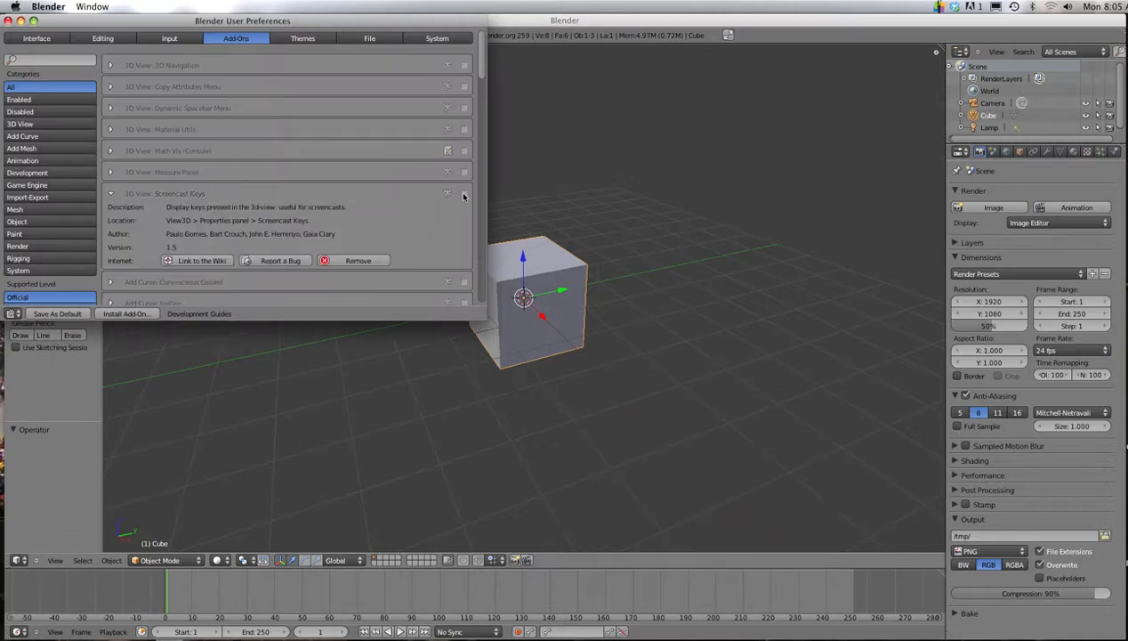
drag(481, 70, 447, 36)
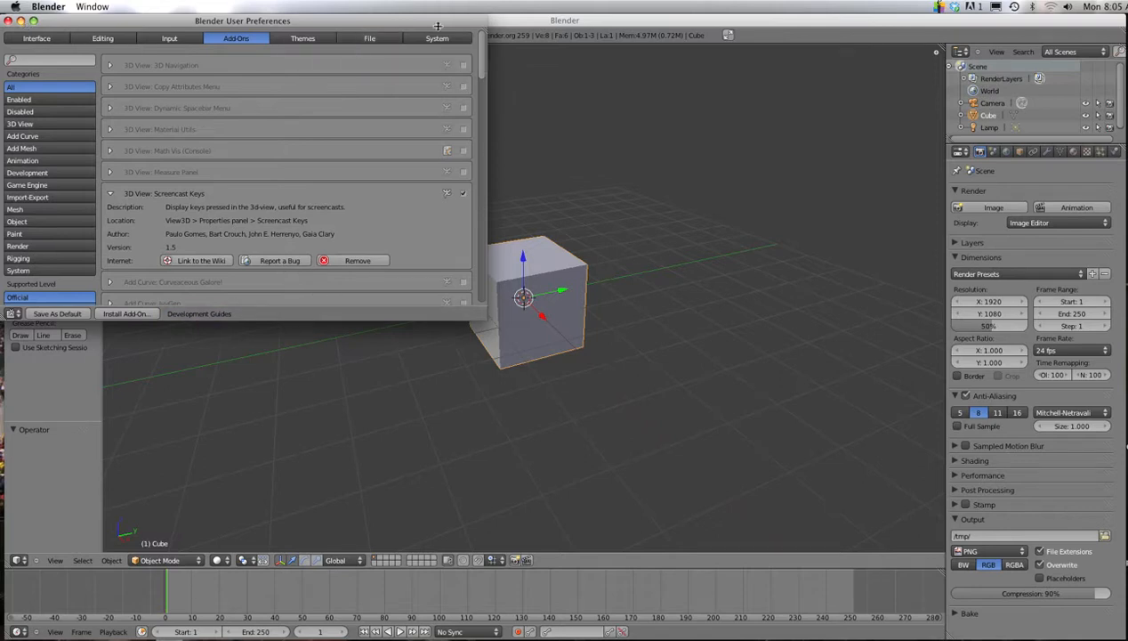
drag(25, 25, 50, 46)
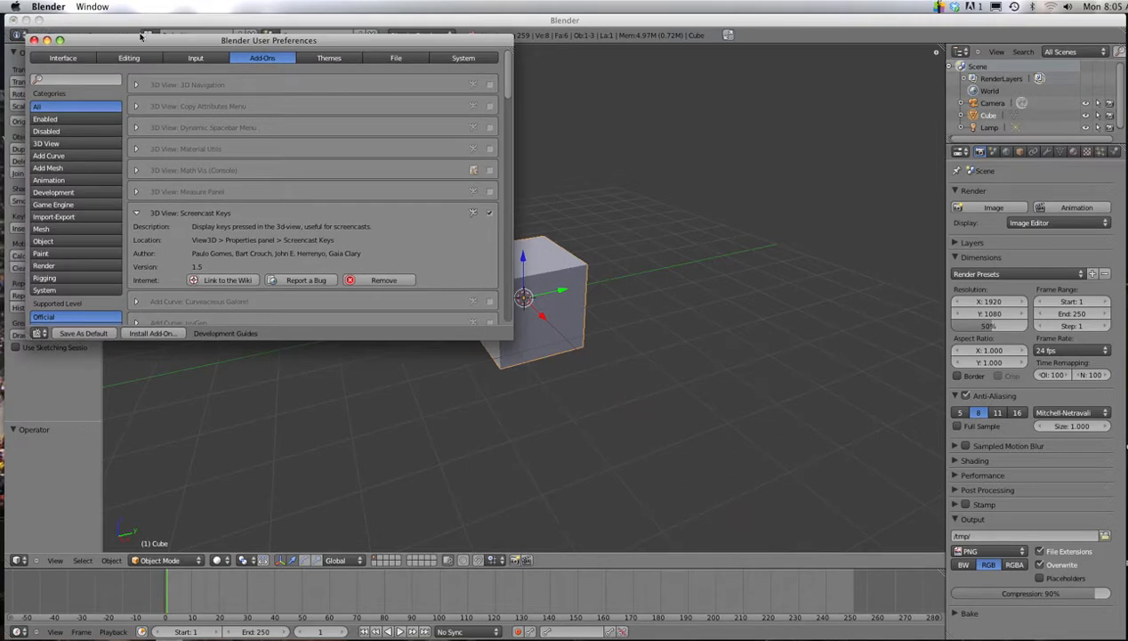
click(33, 40)
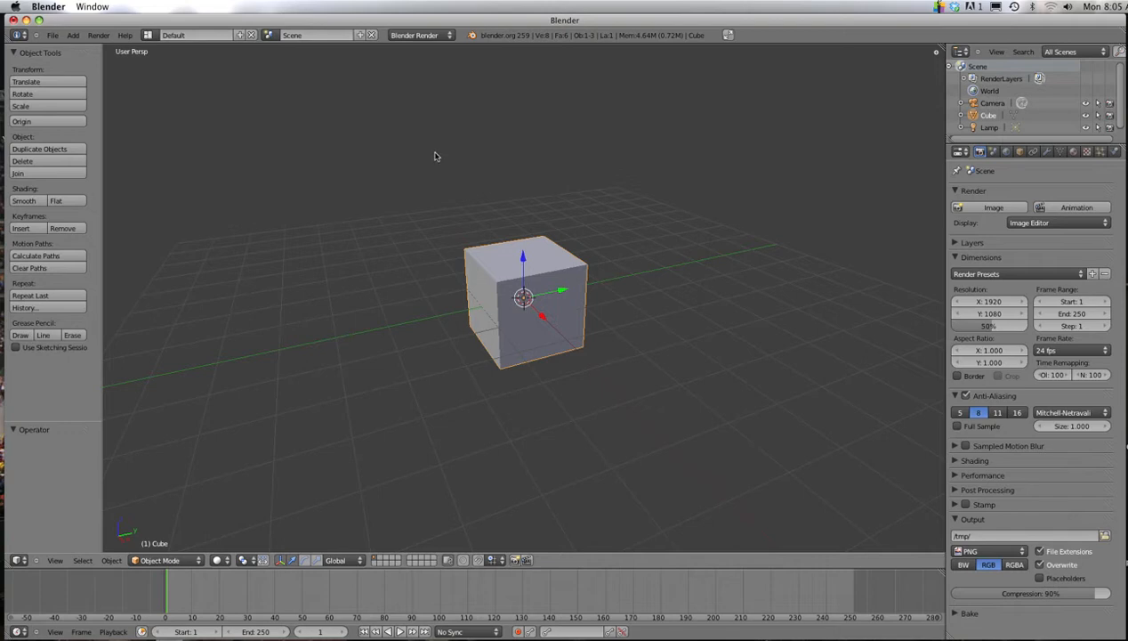
Step: Toggle the 3D view's properties shelf repeatedly, leave it shown and start the Screencast Keys display
key(n)
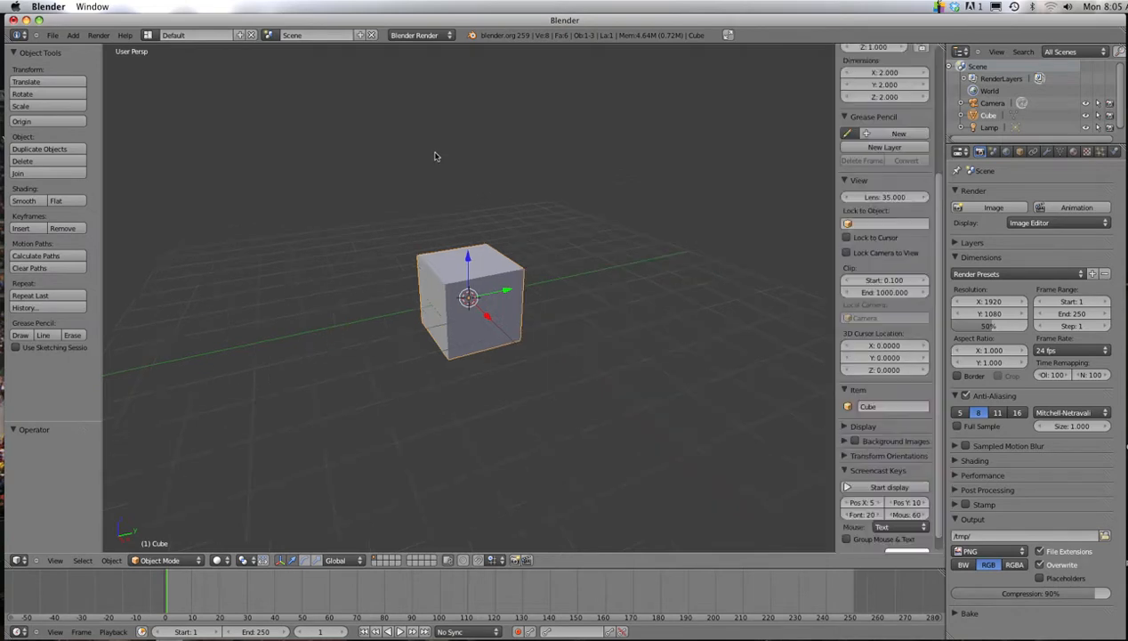
key(n)
key(n)
key(n)
key(n)
key(n)
key(n)
key(n)
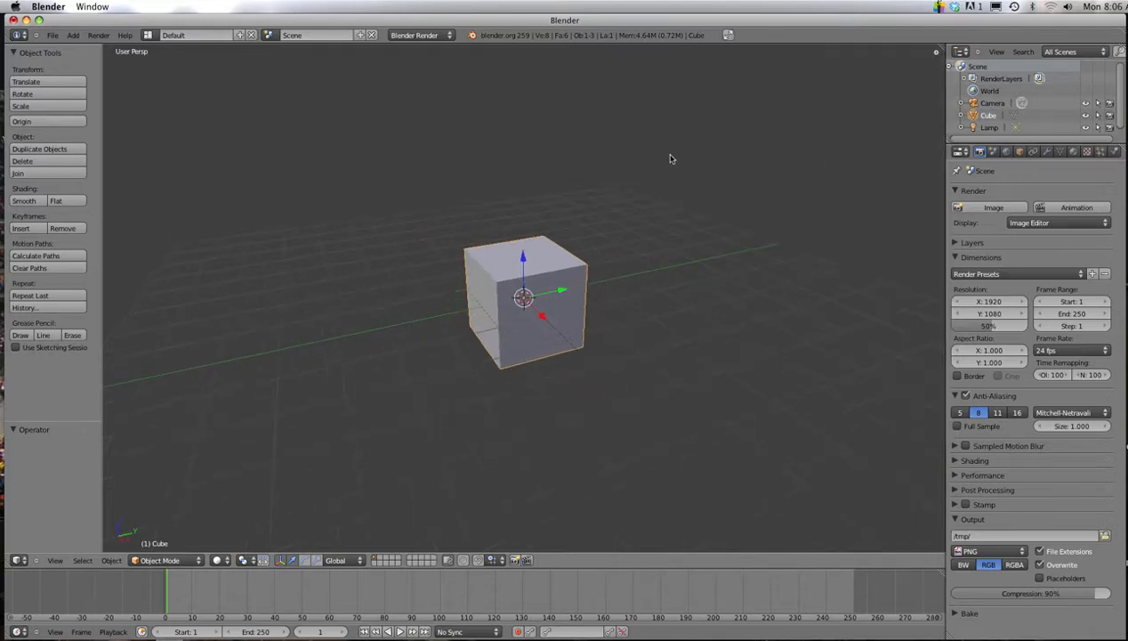
key(n)
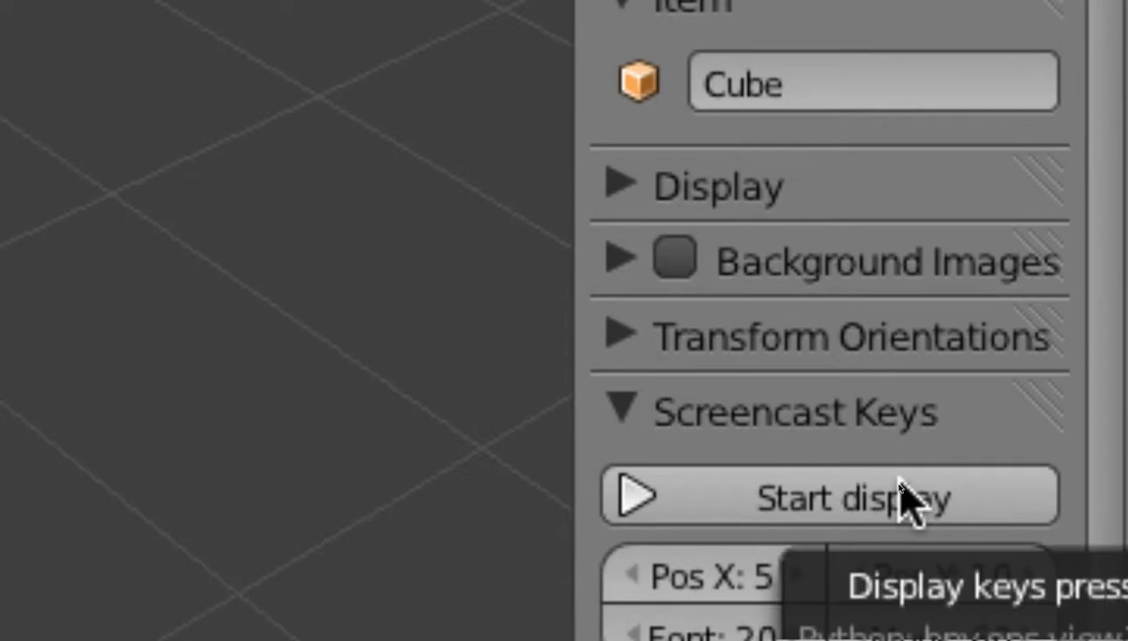
click(903, 498)
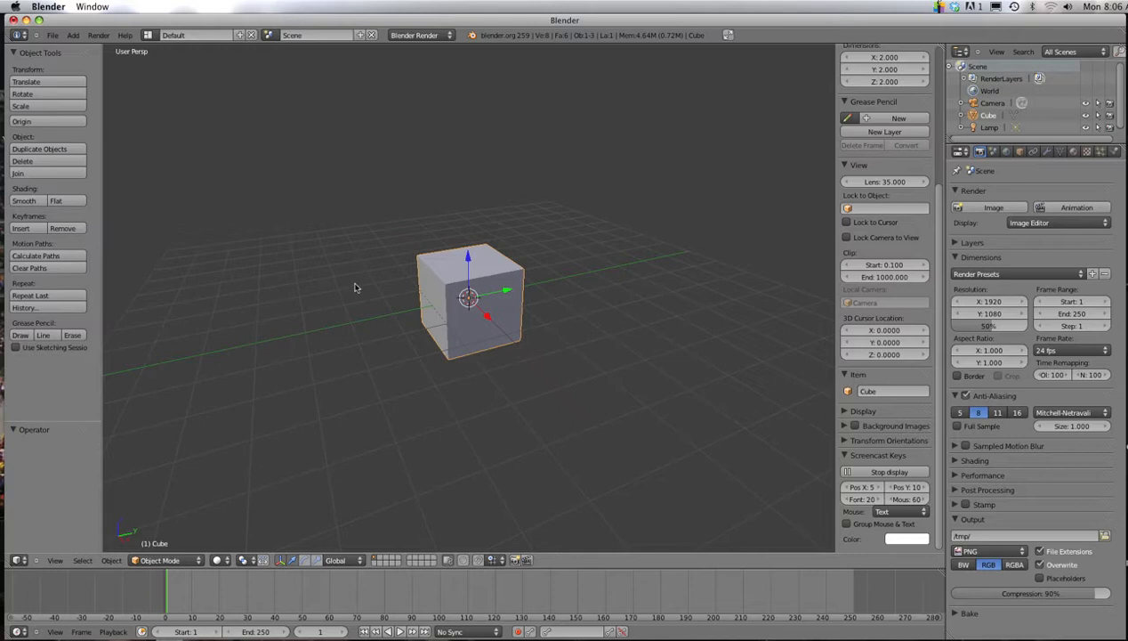
Step: Try moving the cube with the key display running, and undo the move
key(g)
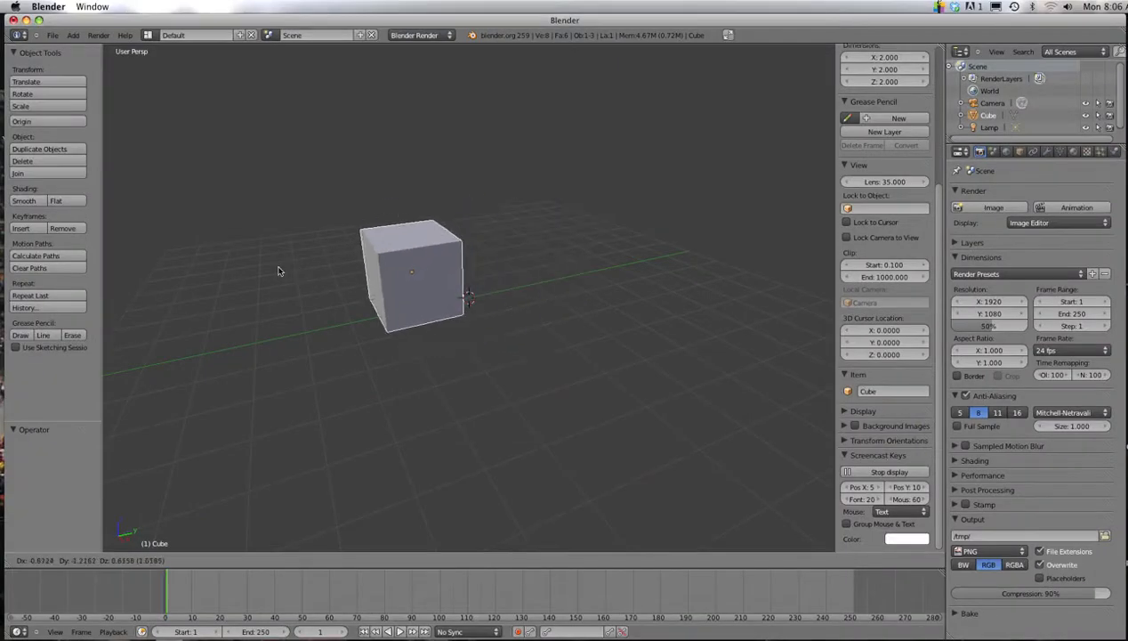
click(330, 281)
key(super+z)
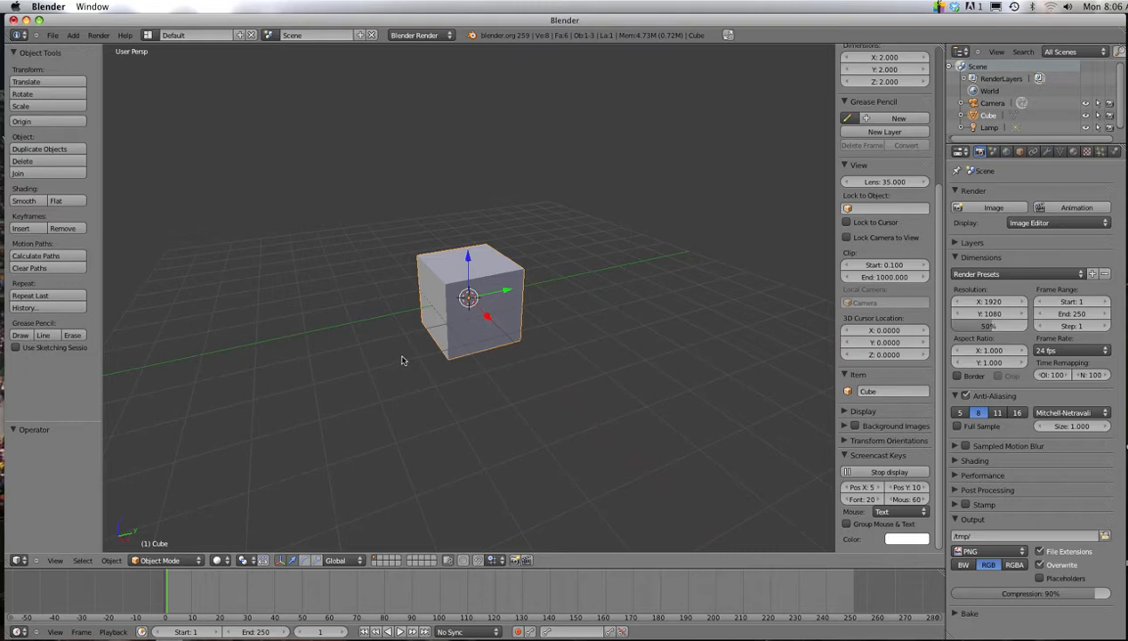
key(super+z)
Step: Try scaling the cube uniformly by about 0.84, and undo the scaling
key(s)
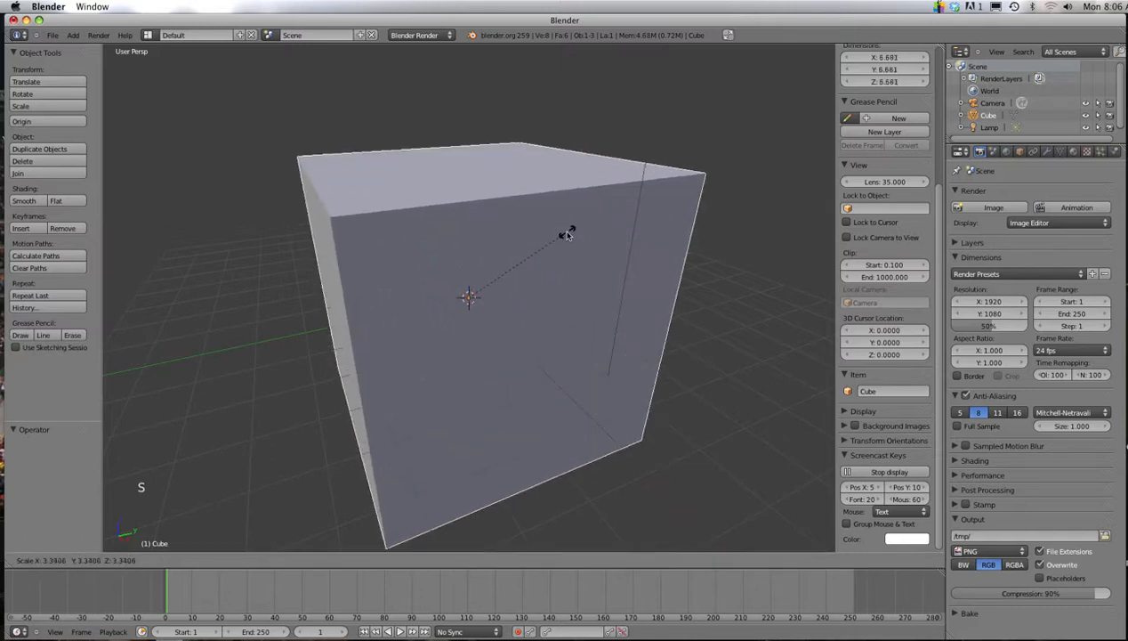
click(488, 280)
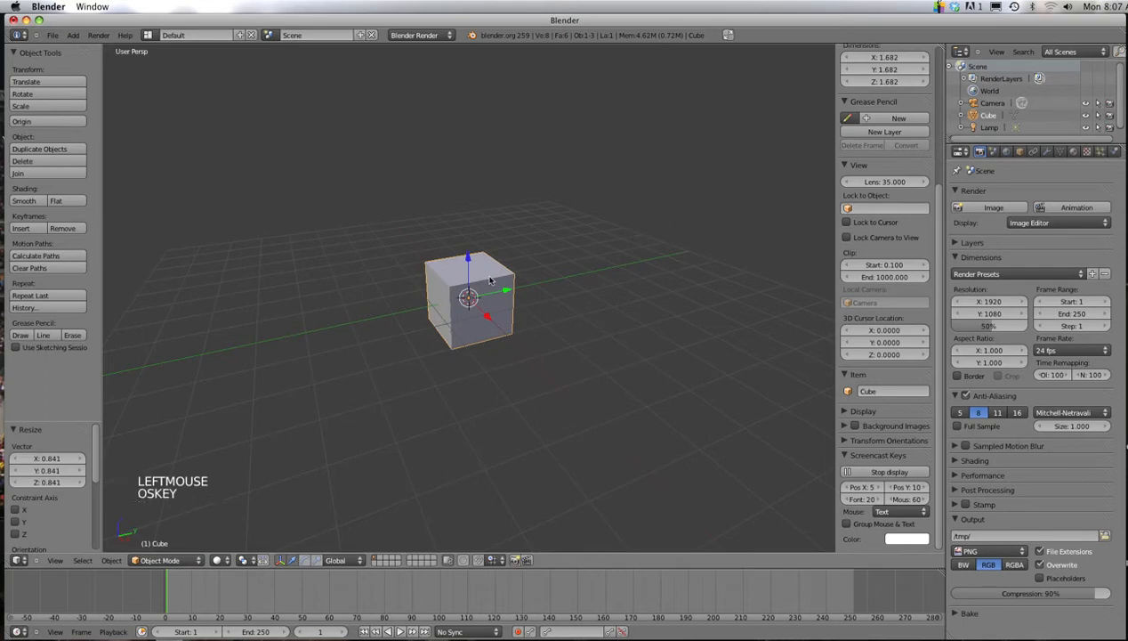
key(super+z)
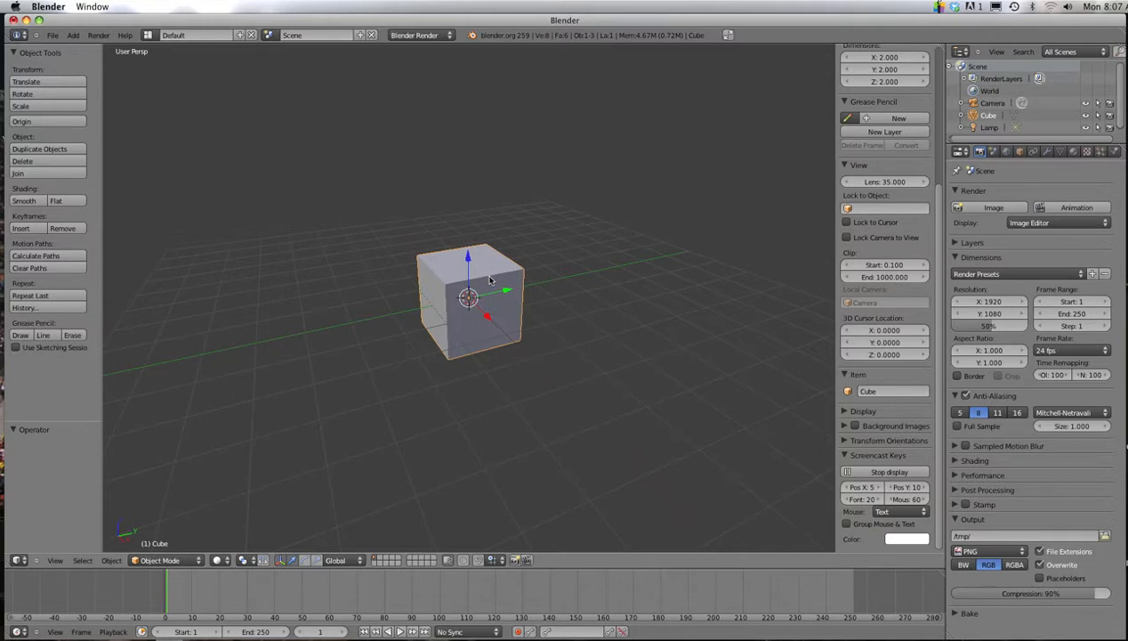
Step: Stretch the cube along X to about 11.68 units and narrow it along Y to about 0.72 units
key(s)
key(x)
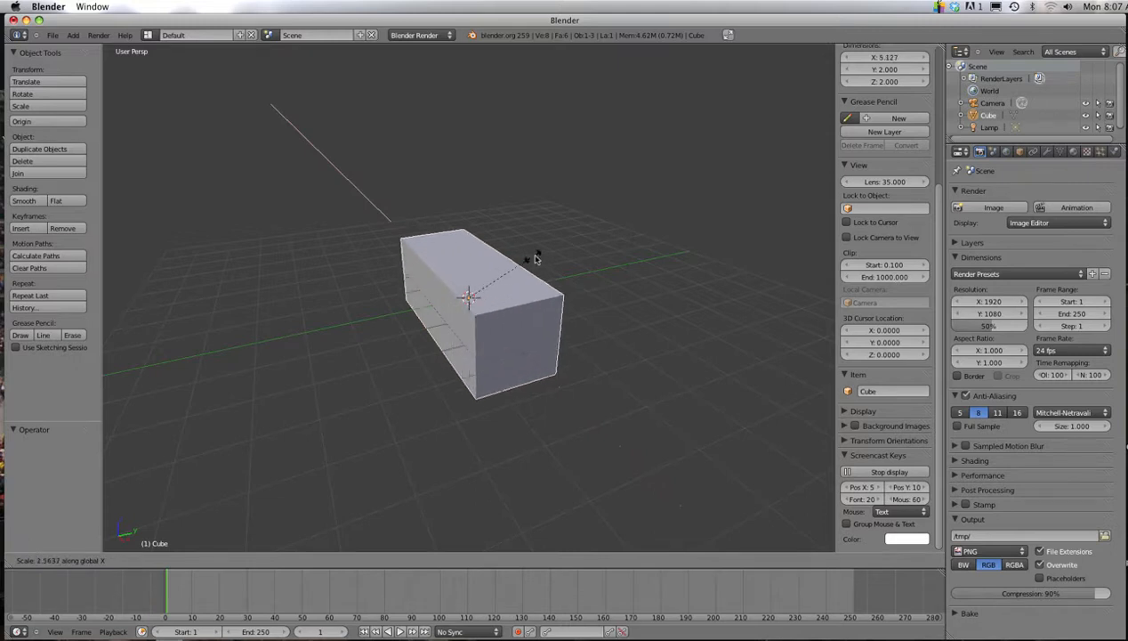
click(633, 245)
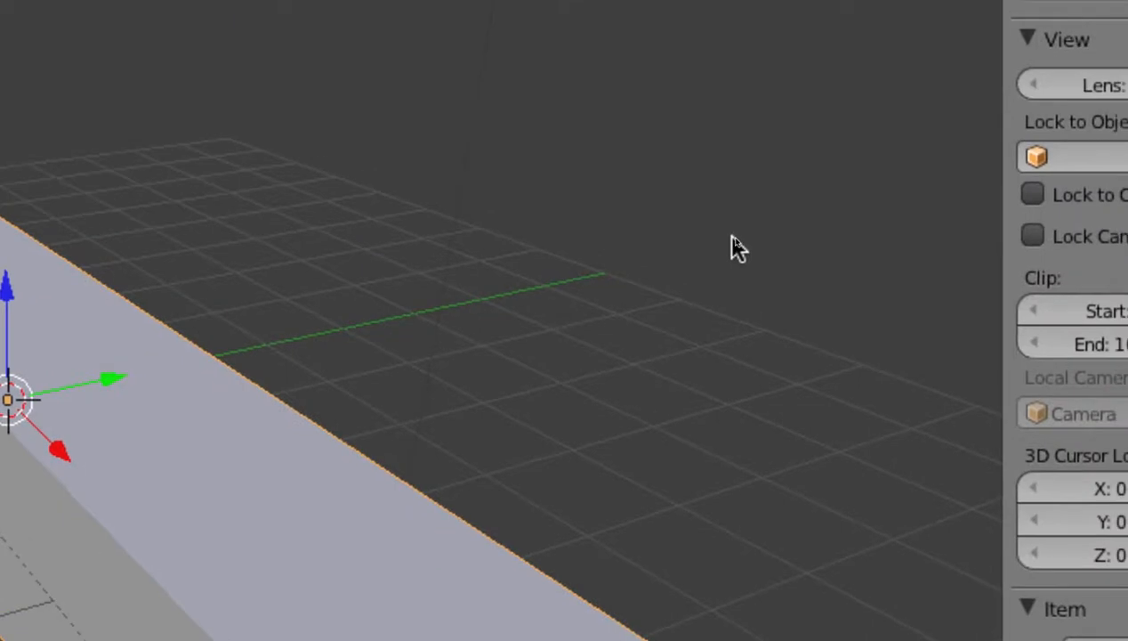
key(r)
key(y)
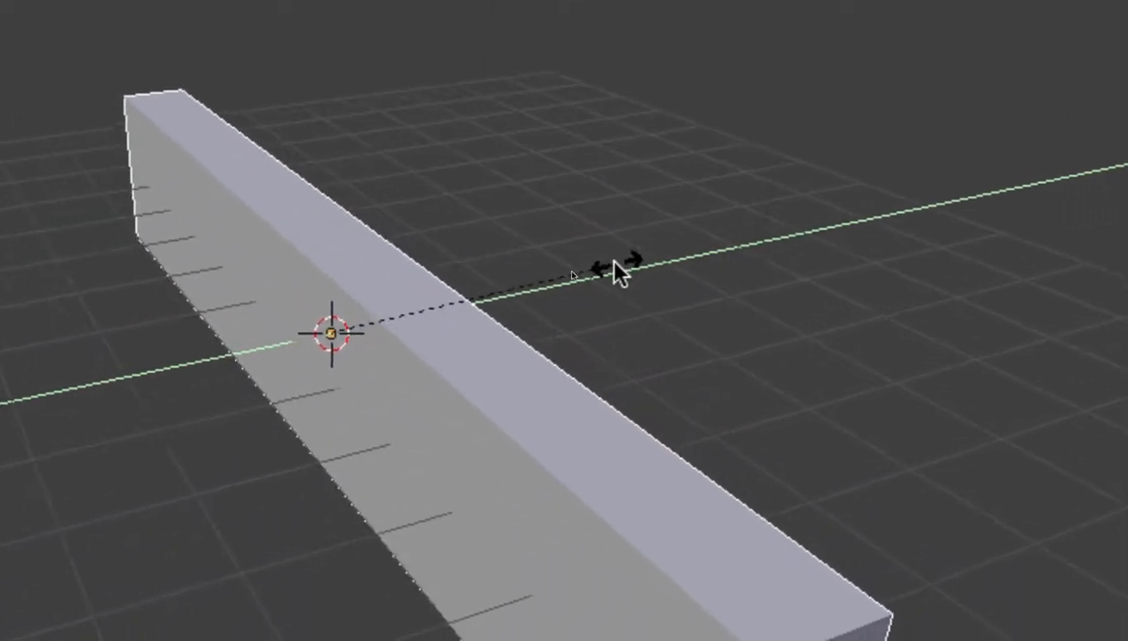
click(609, 272)
scroll(624, 305, down, 4)
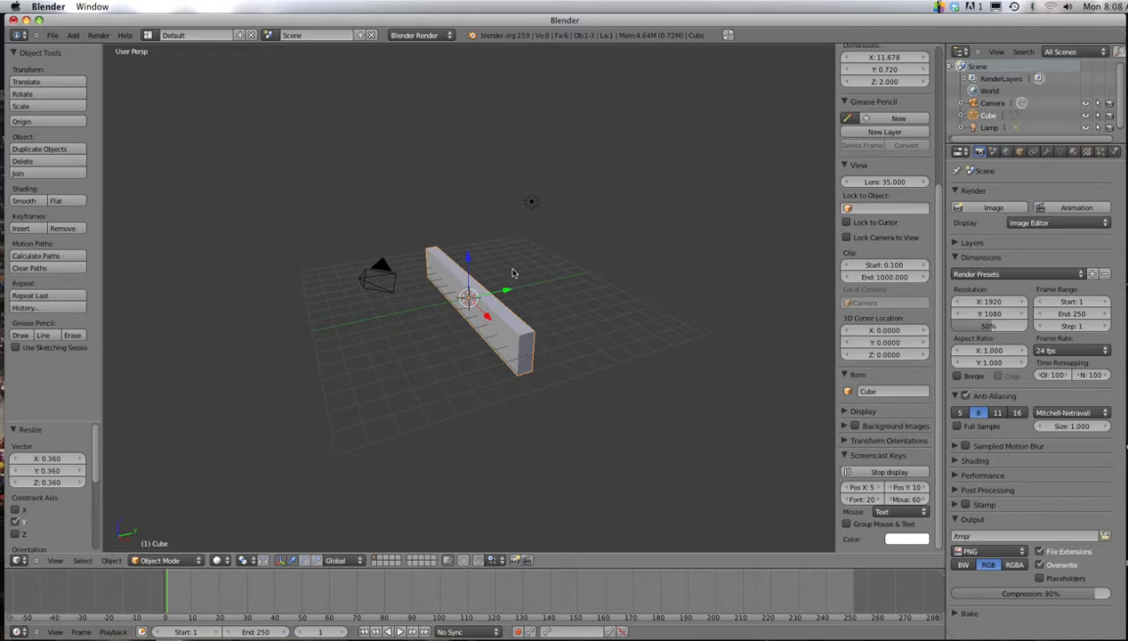
Step: Scale the box along Z to about 5.54 units high, check it through the camera and return to the user view
key(s)
key(z)
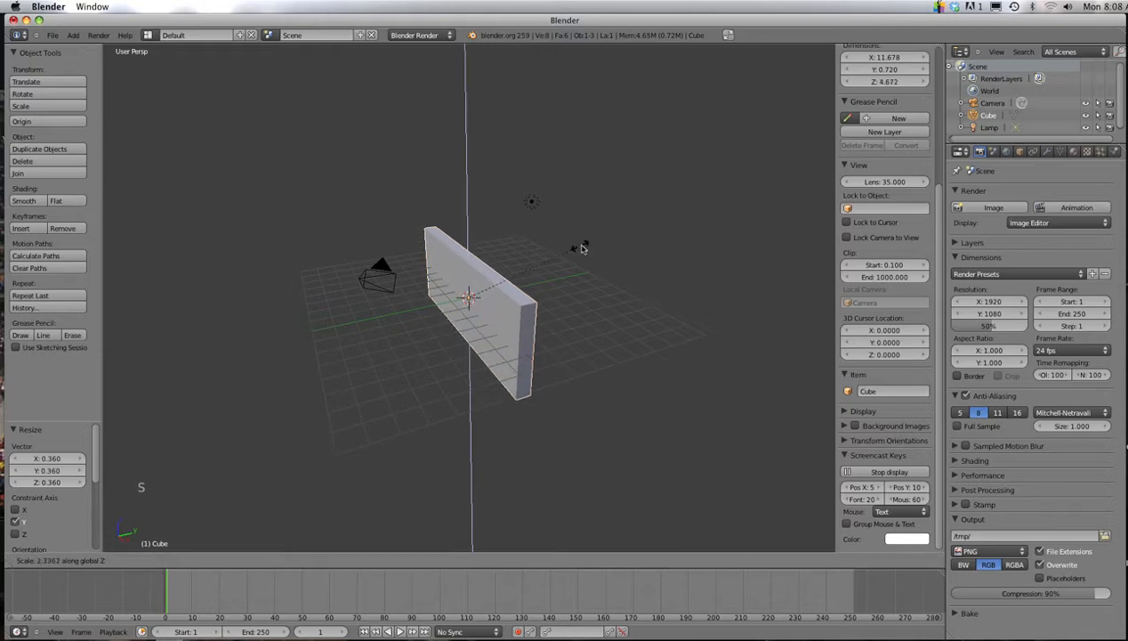
click(600, 242)
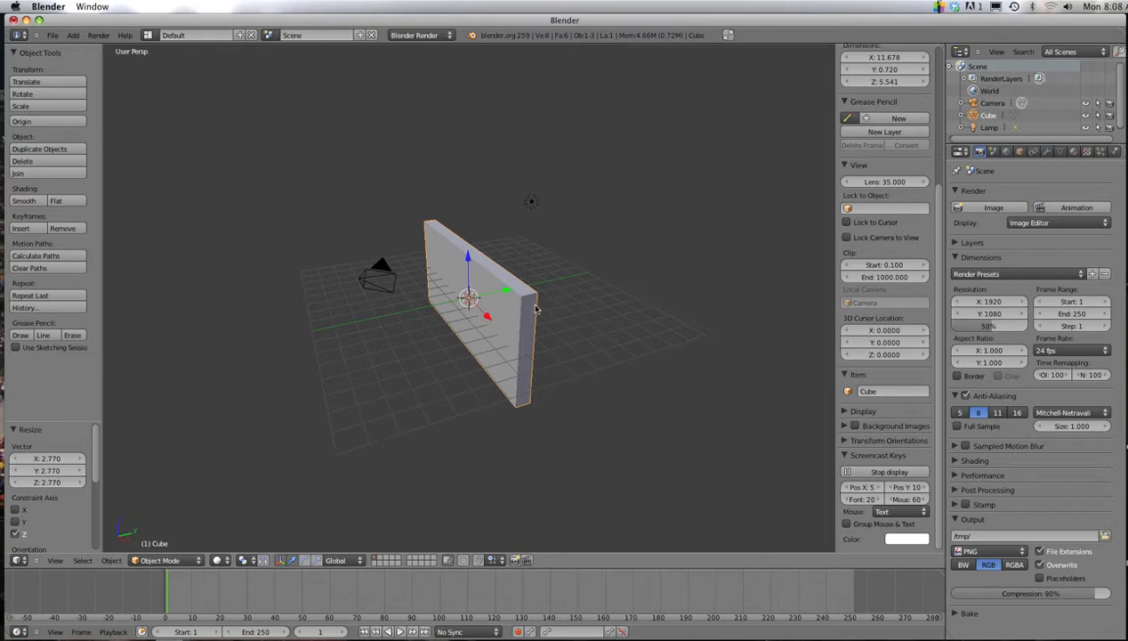
key(KP_0)
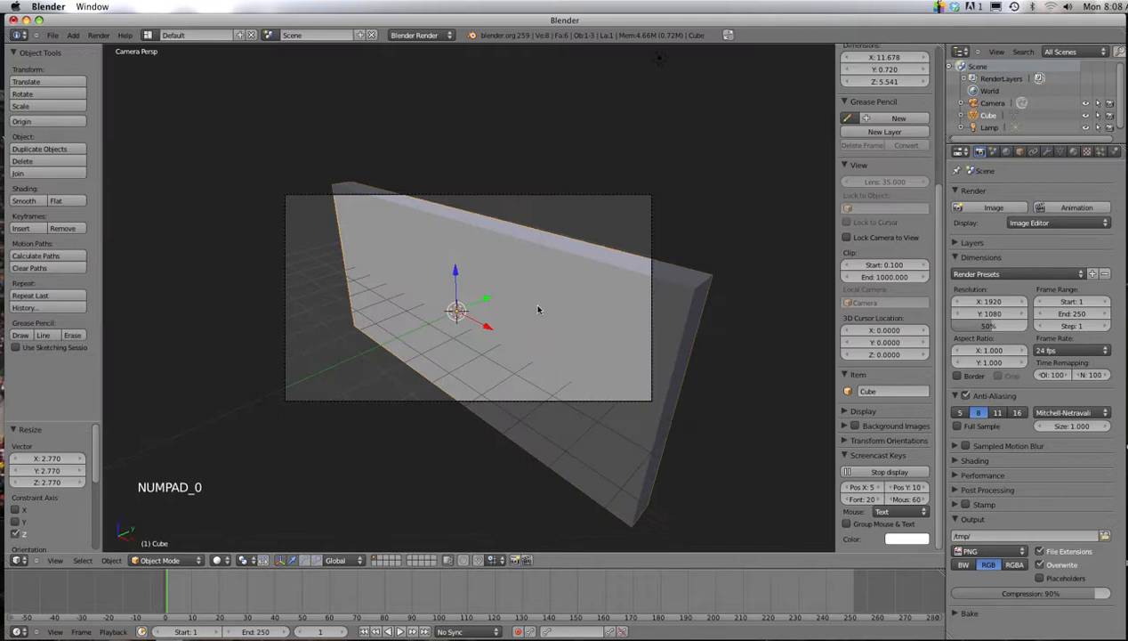
key(KP_0)
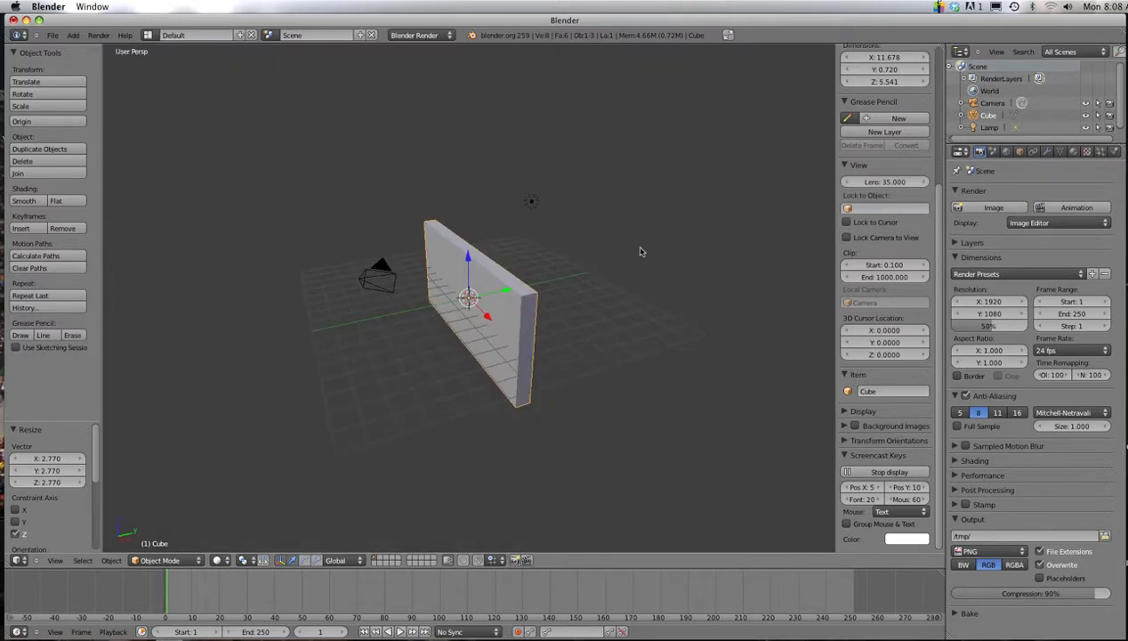
Step: Scale the wall-shaped box along Y to a thickness of about 0.14 units
key(s)
key(y)
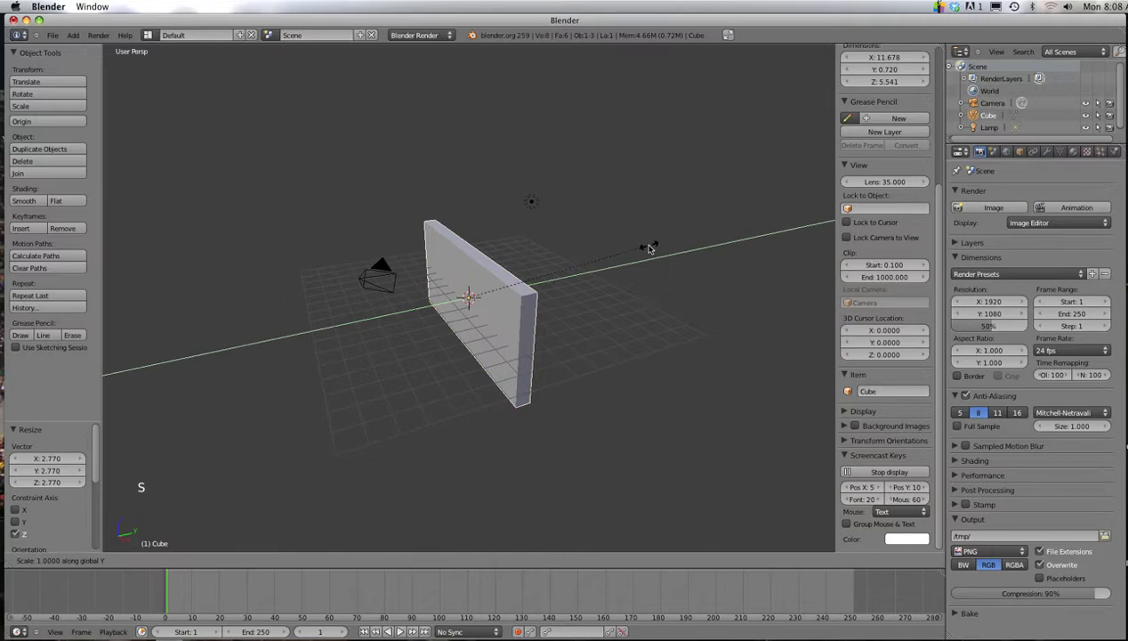
click(495, 275)
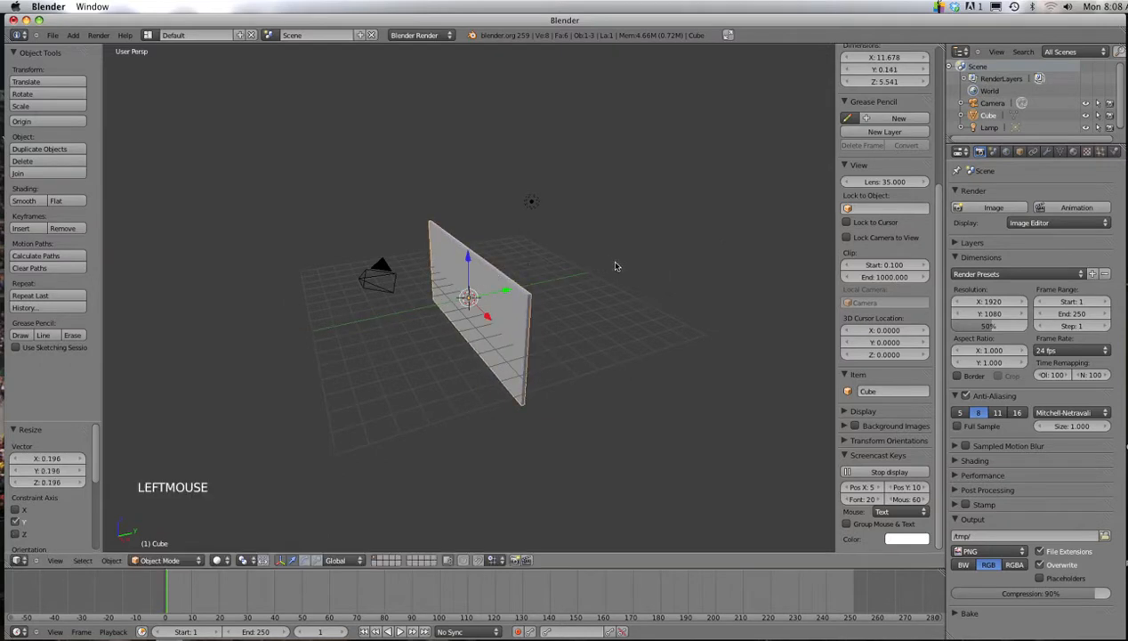
Step: Try moving the thin wall in the 3D view, and undo the move
drag(530, 285, 505, 214)
key(super+z)
key(super+z)
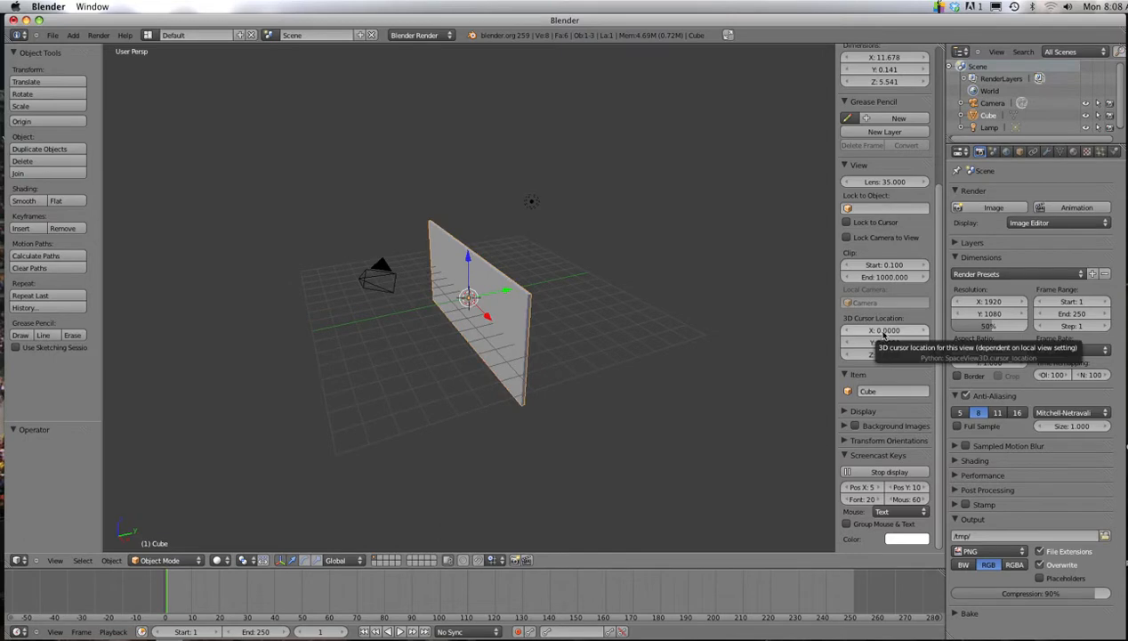
Step: Set the wall's Y location to -2 in its transform properties, and undo the change
scroll(882, 336, up, 19)
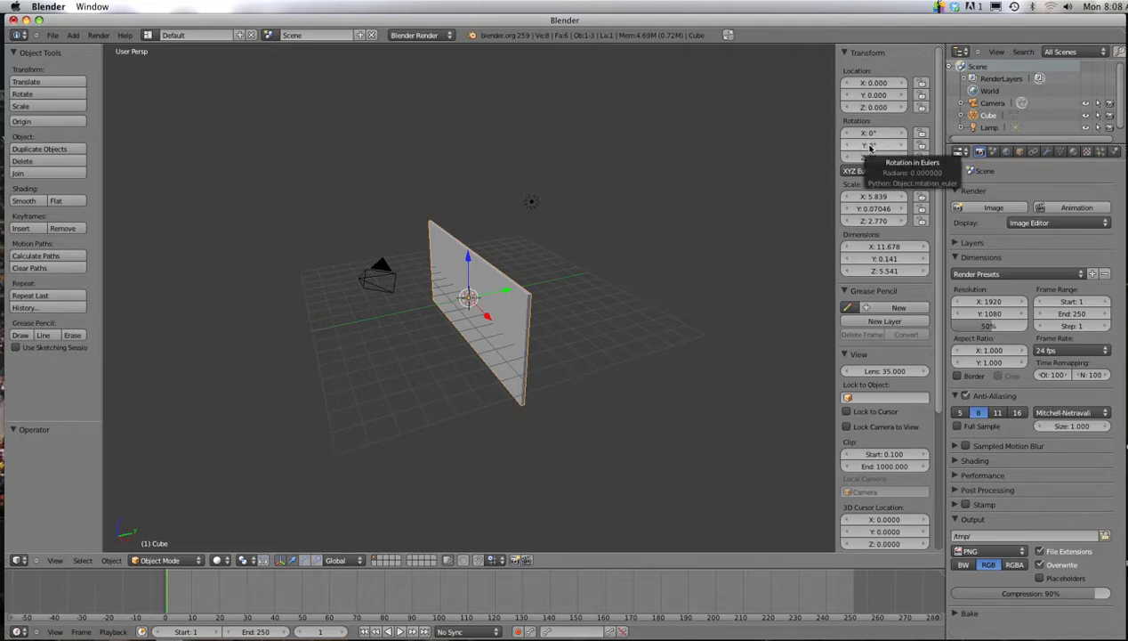
click(869, 95)
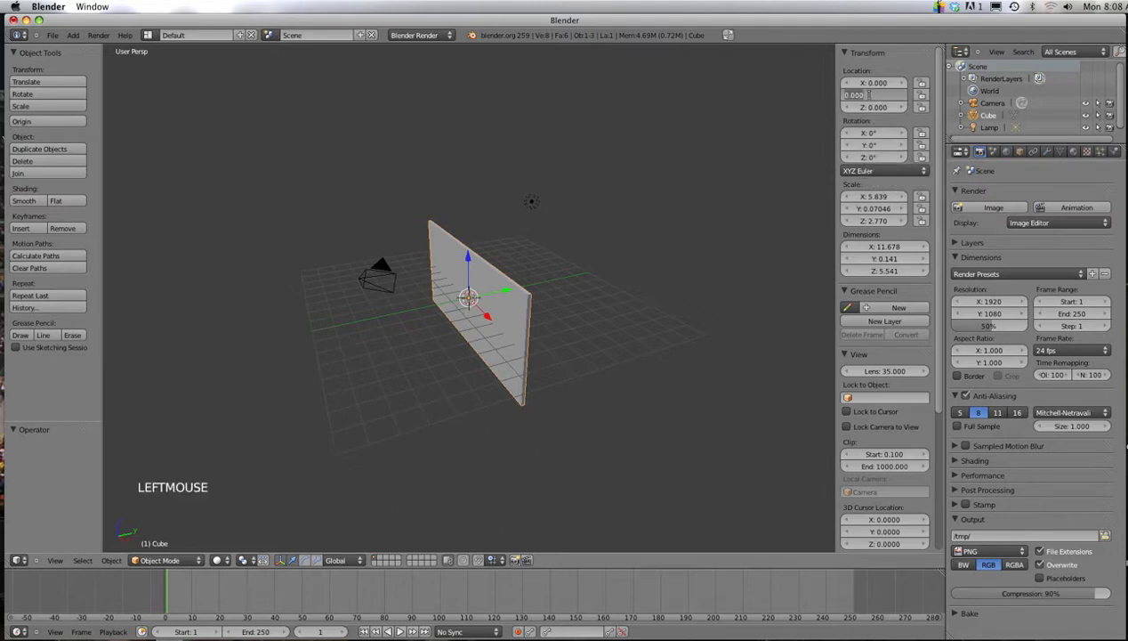
text(-2)
key(Return)
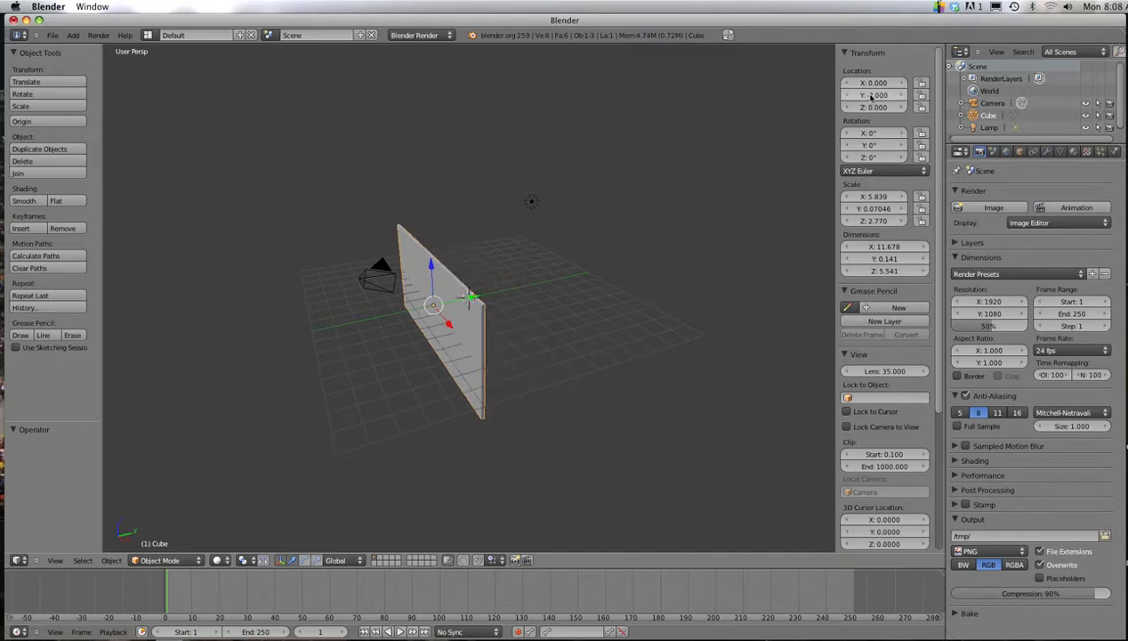
key(super+z)
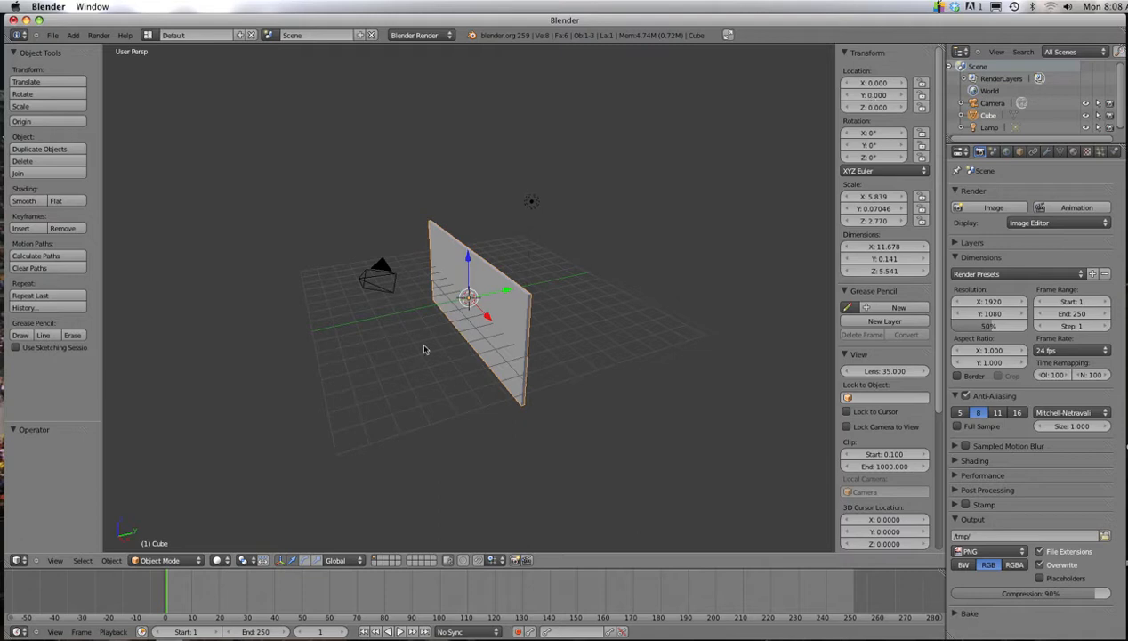
scroll(446, 294, up, 8)
scroll(447, 294, down, 6)
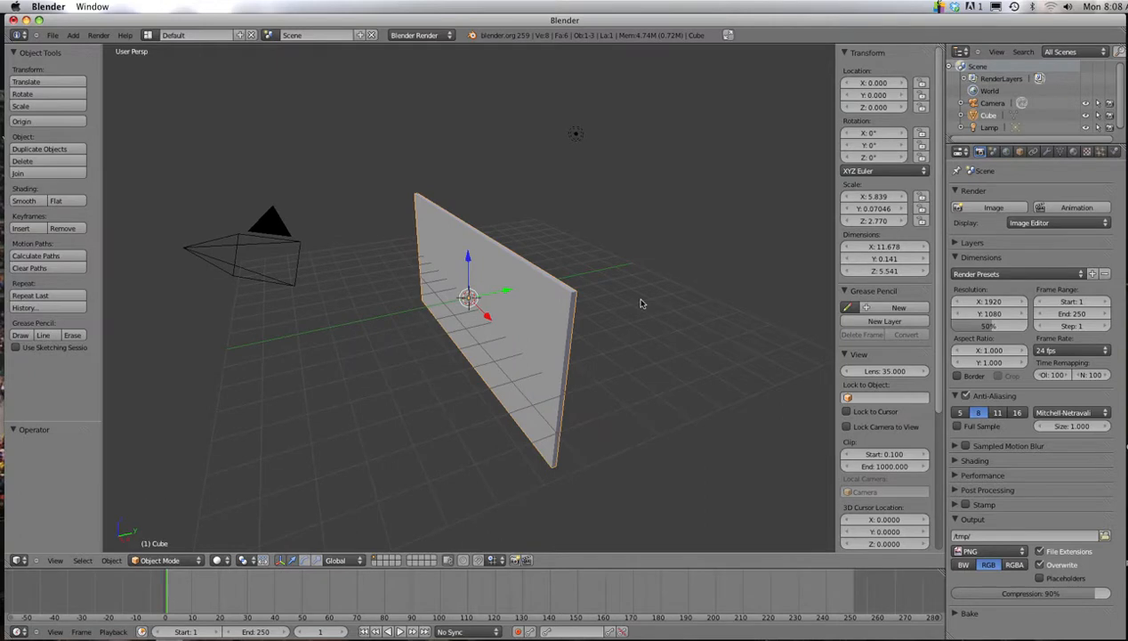
Step: Check the wall through the camera, return to the user view and set its Y location to 2
key(KP_0)
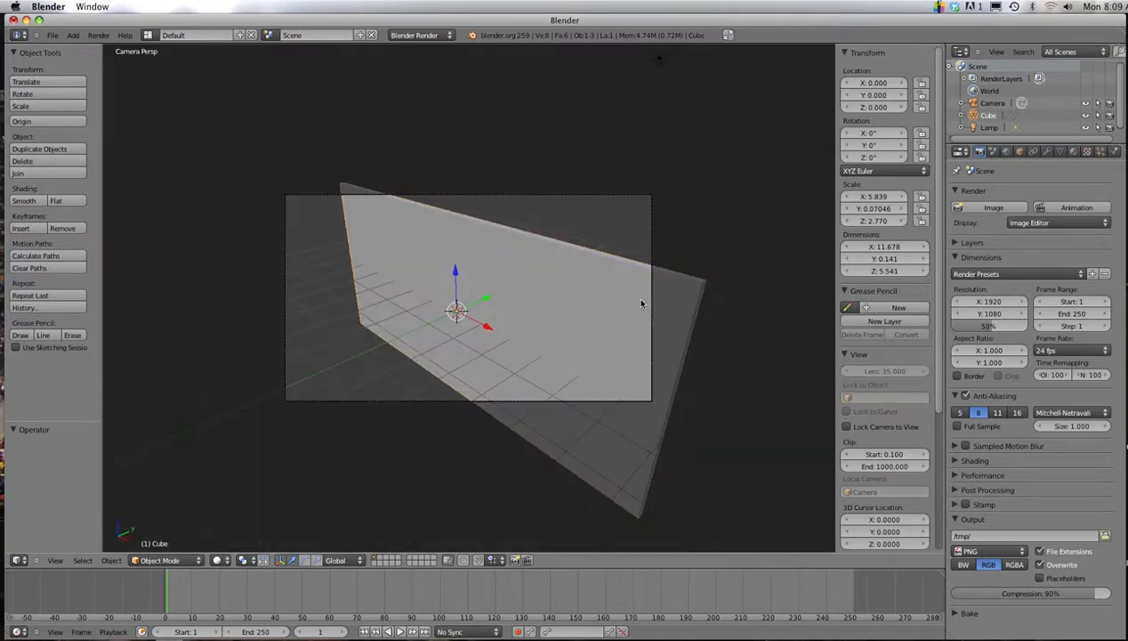
key(KP_0)
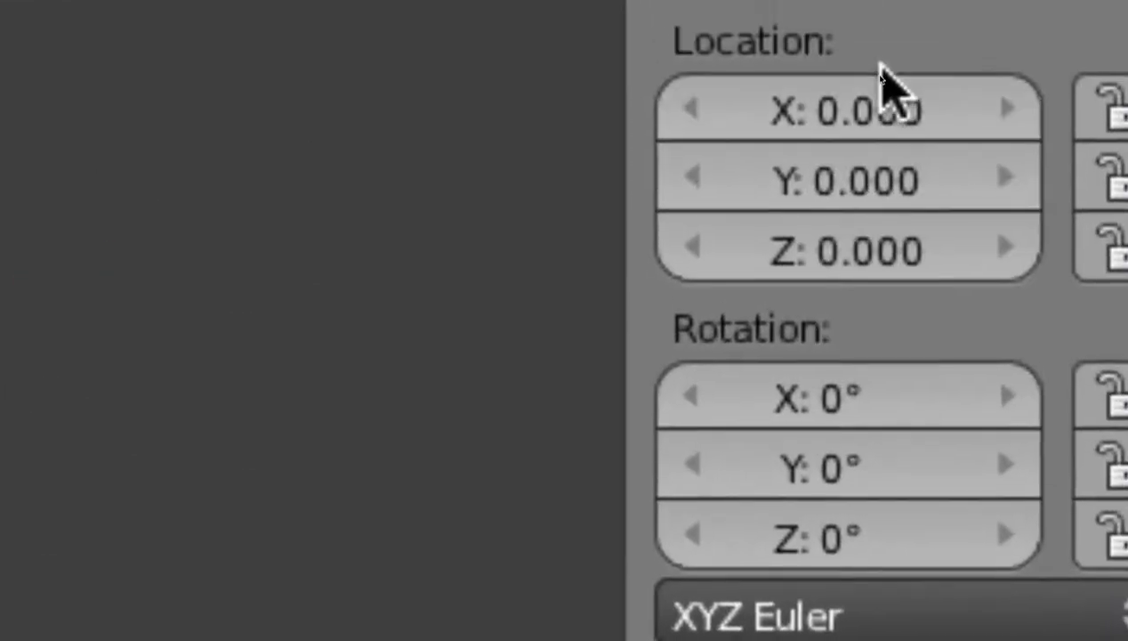
click(872, 180)
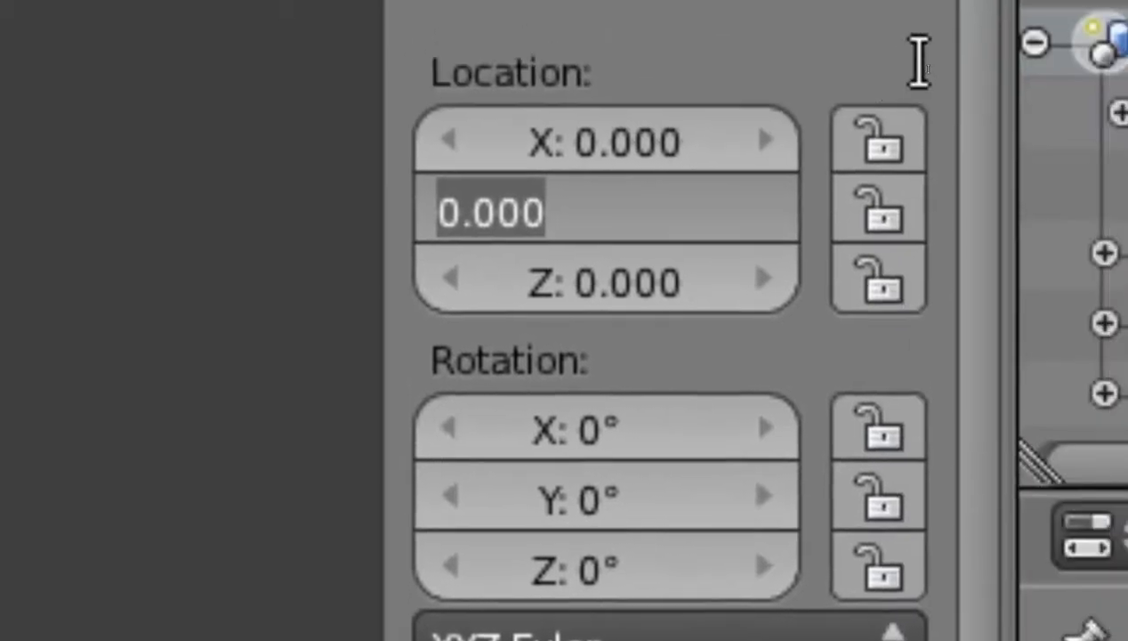
text(2)
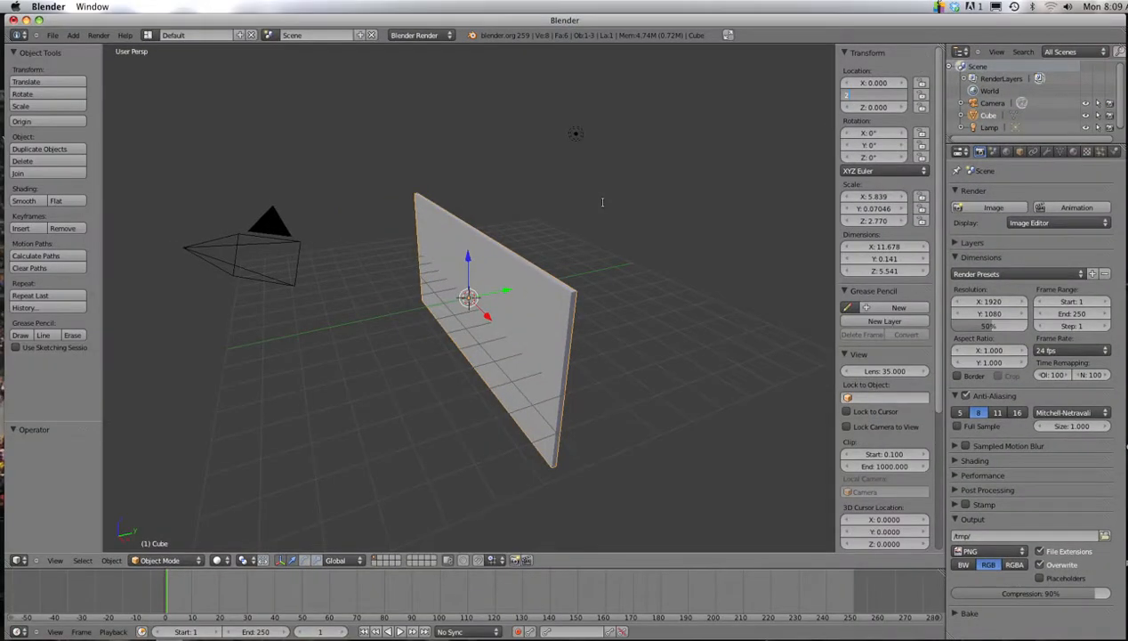
key(Return)
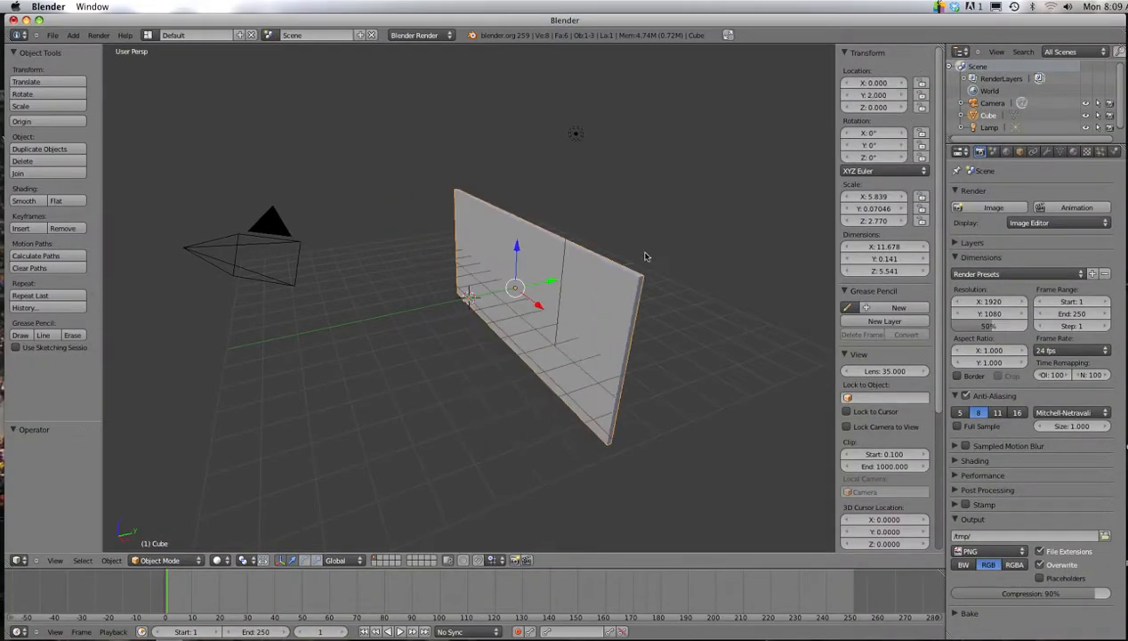
Step: Duplicate the wall along the Y axis and set the copy's Y location to -2
key(KP_0)
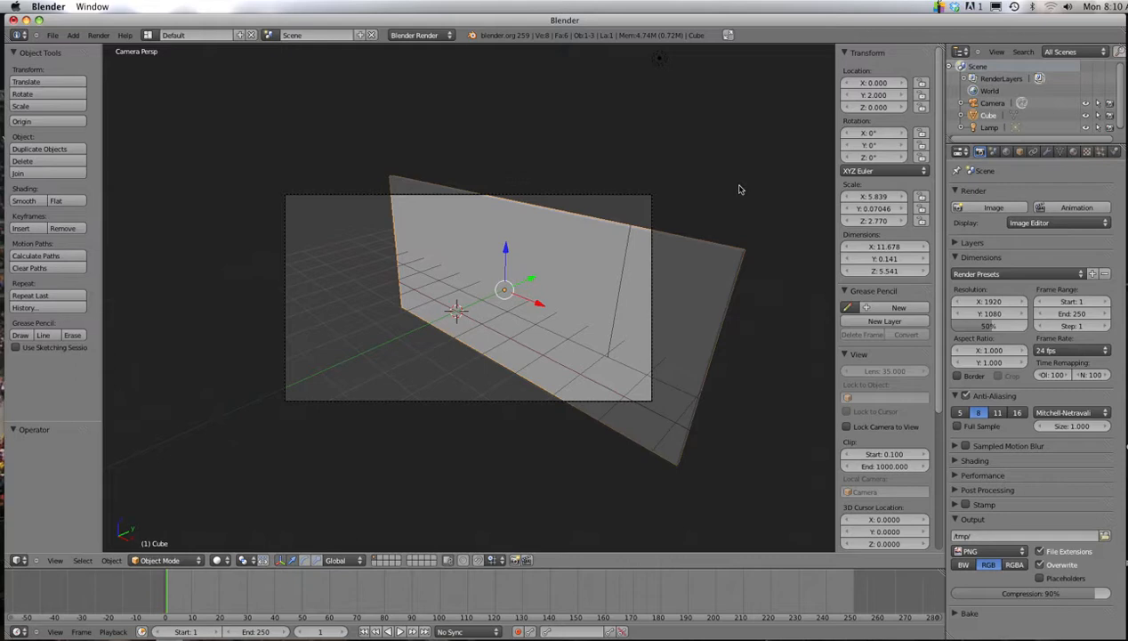
key(shift+d)
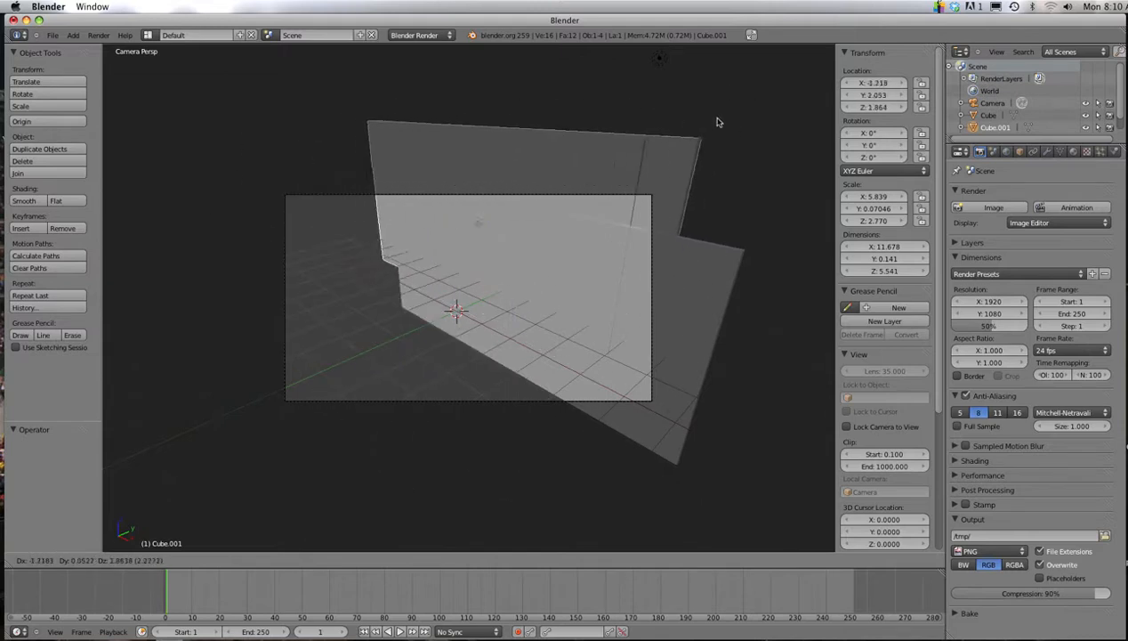
key(y)
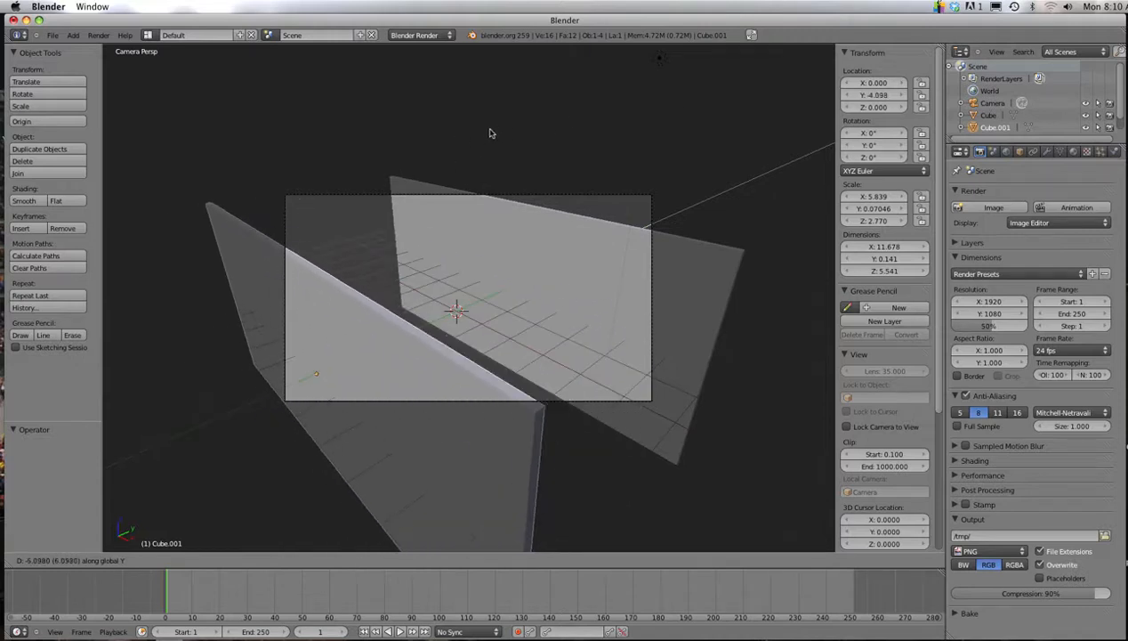
click(507, 126)
double_click(873, 95)
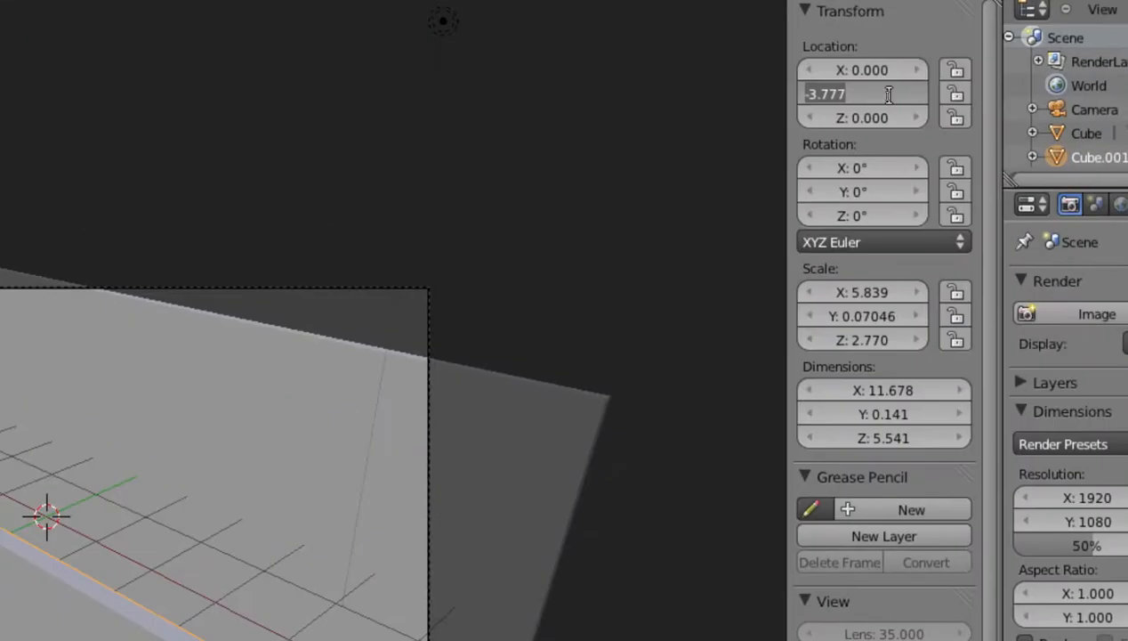
text(-2)
key(Return)
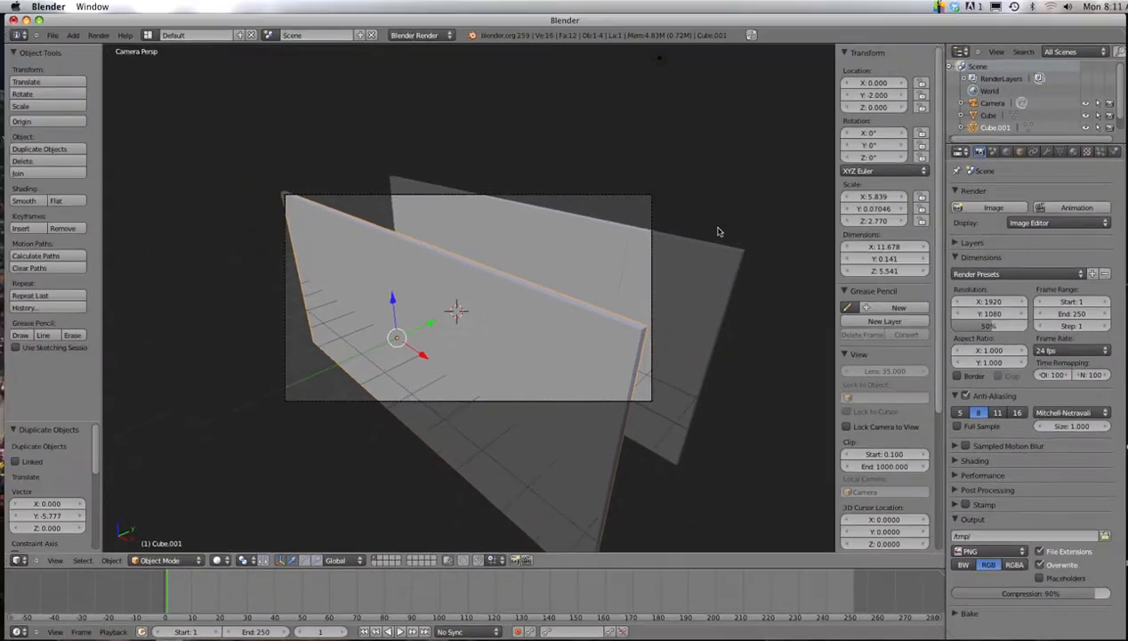
key(KP_0)
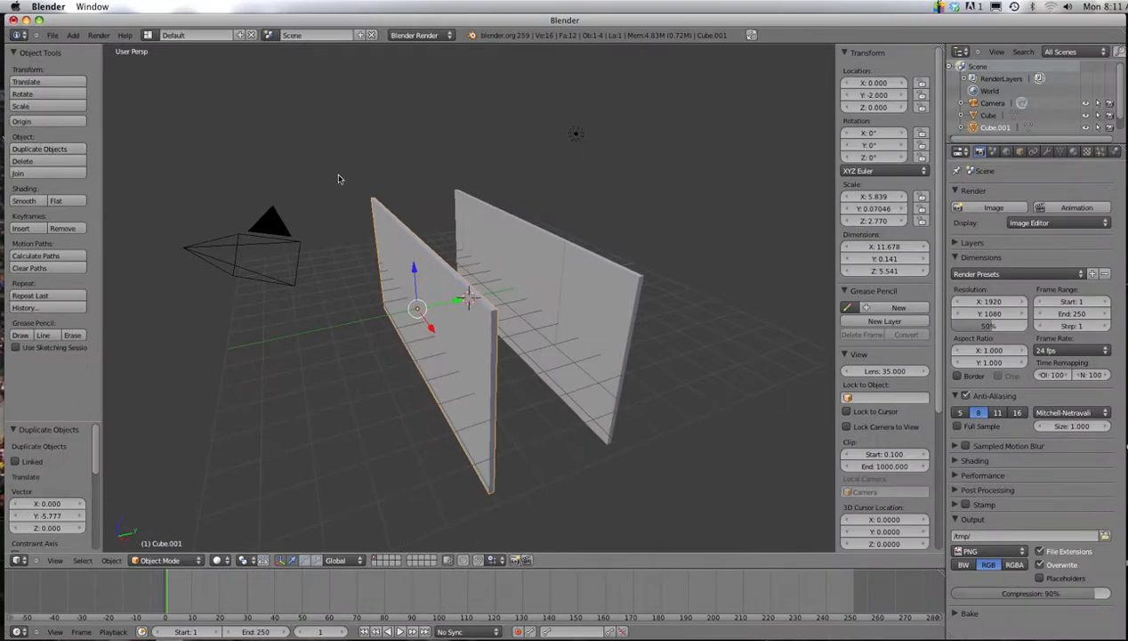
Step: Try rotating the duplicated wall freely in the 3D view, and undo the rotation
key(r)
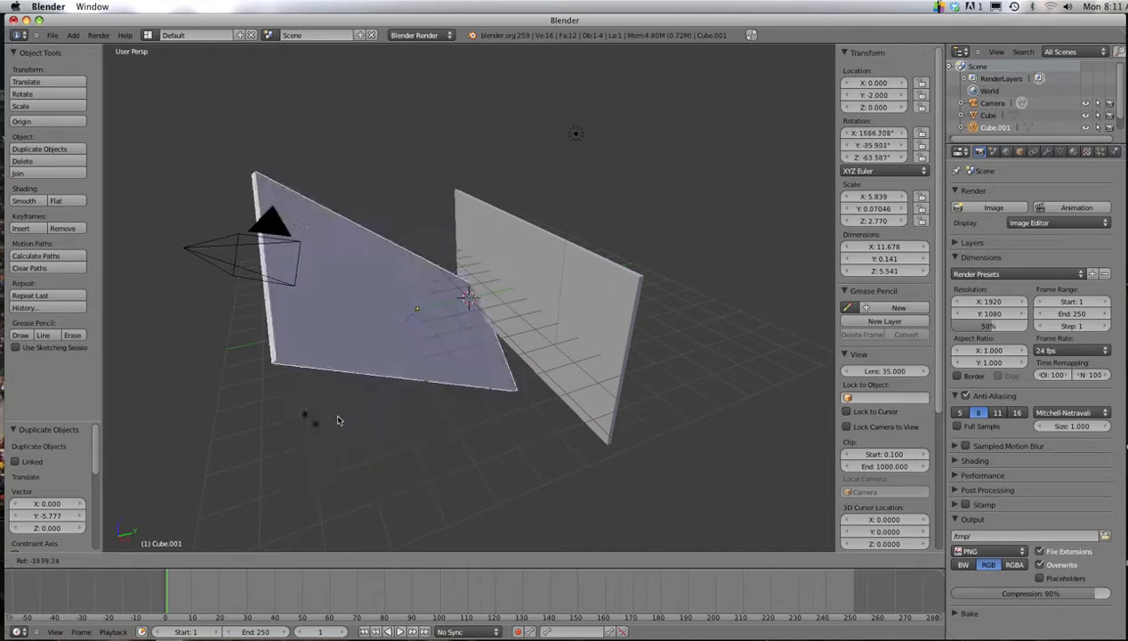
click(153, 297)
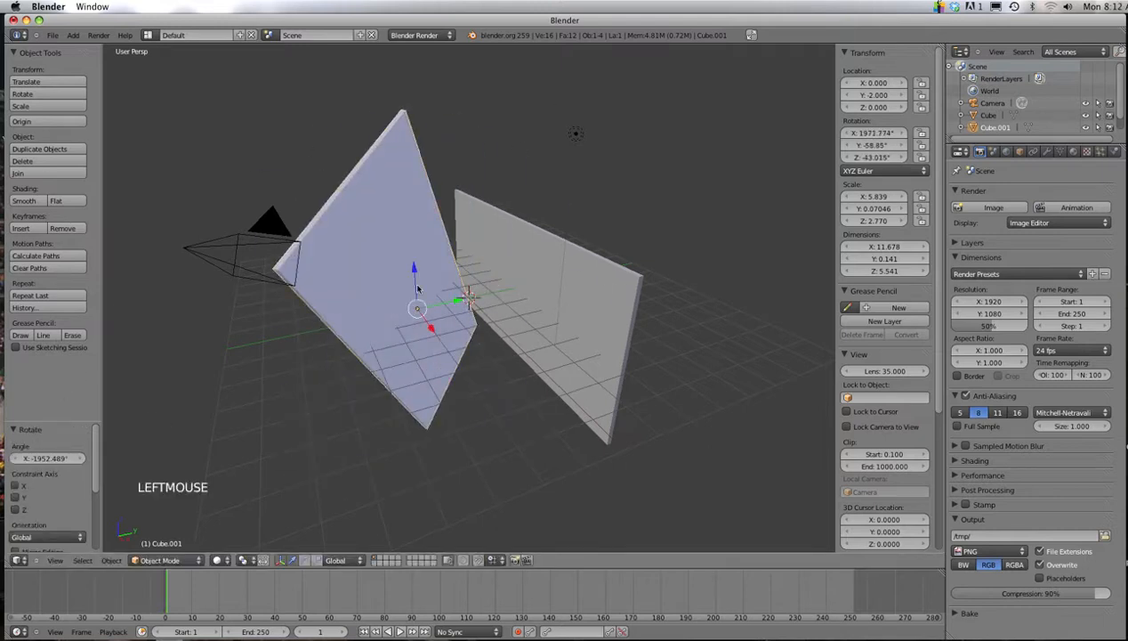
key(super+z)
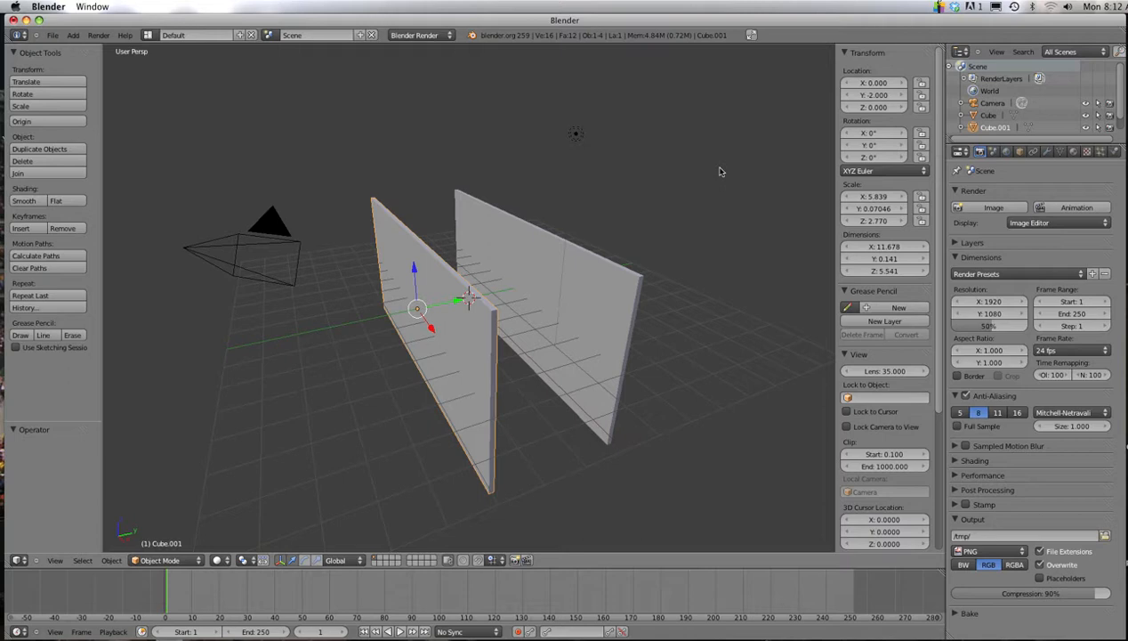
Step: Try rotating the duplicated wall freehand about the X axis, and undo the rotation
key(r)
key(x)
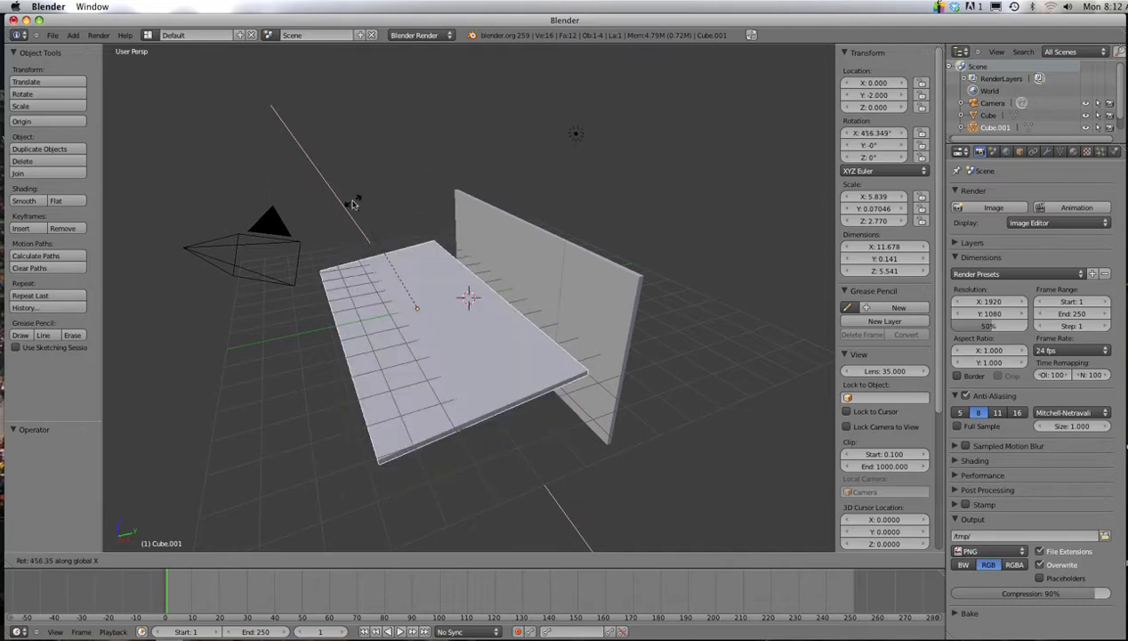
click(307, 219)
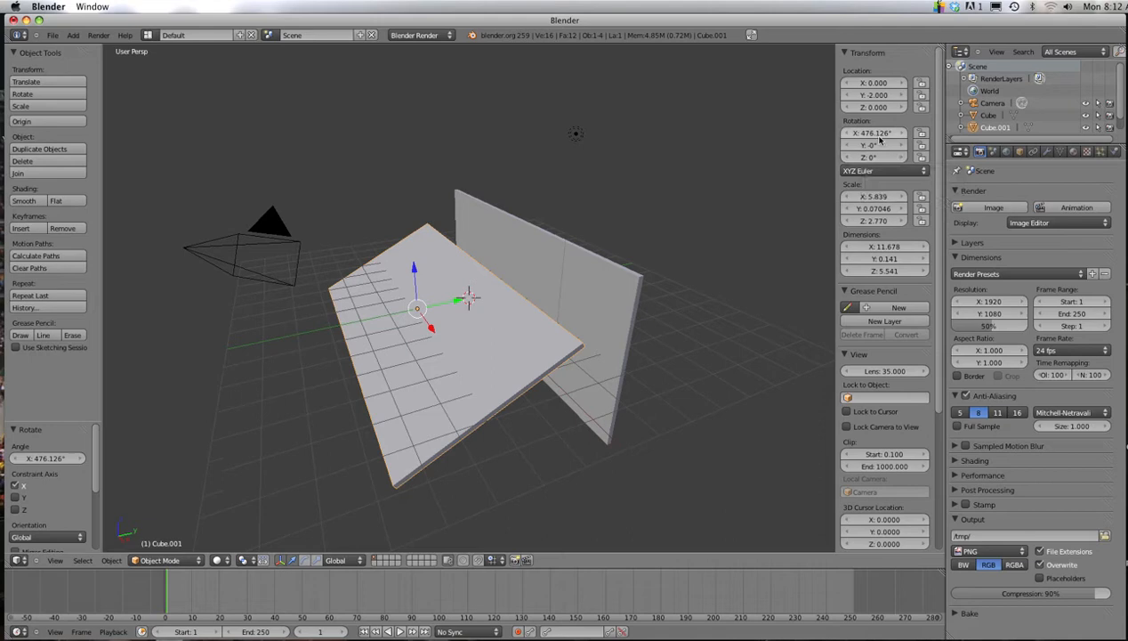
key(super+z)
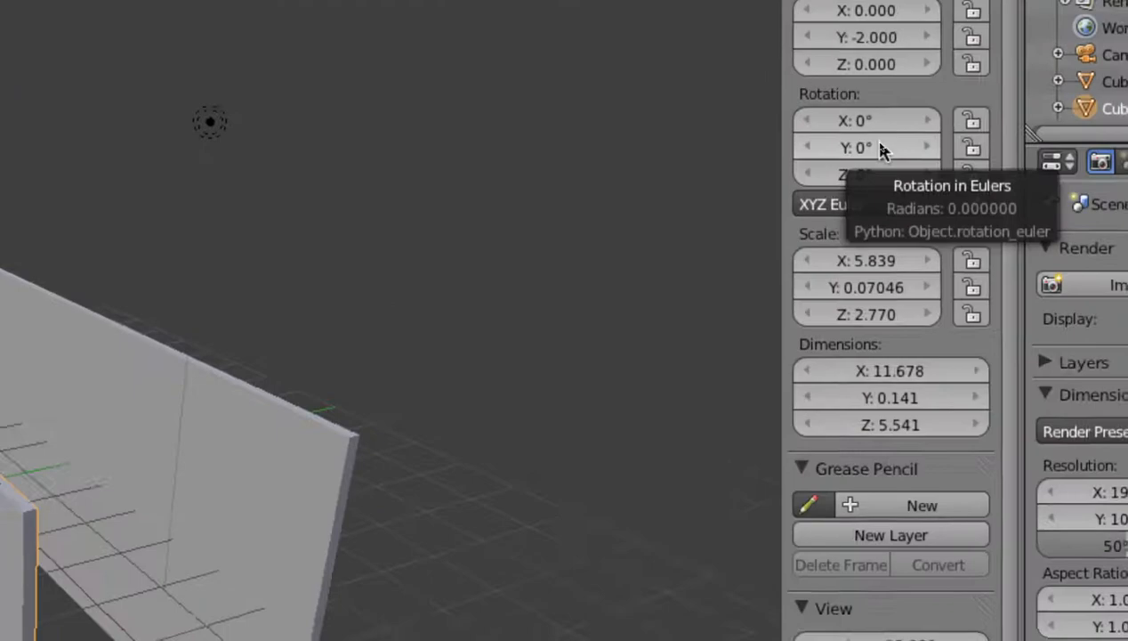
Step: Lay the duplicated wall flat by setting its X rotation to 90 degrees
click(864, 119)
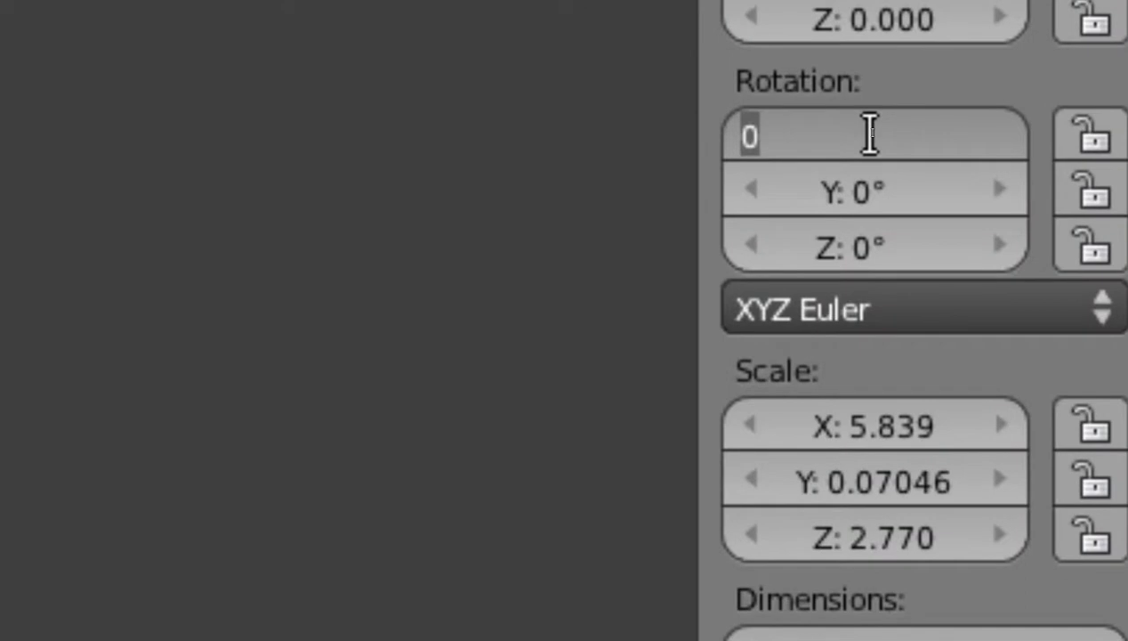
text(90)
key(Return)
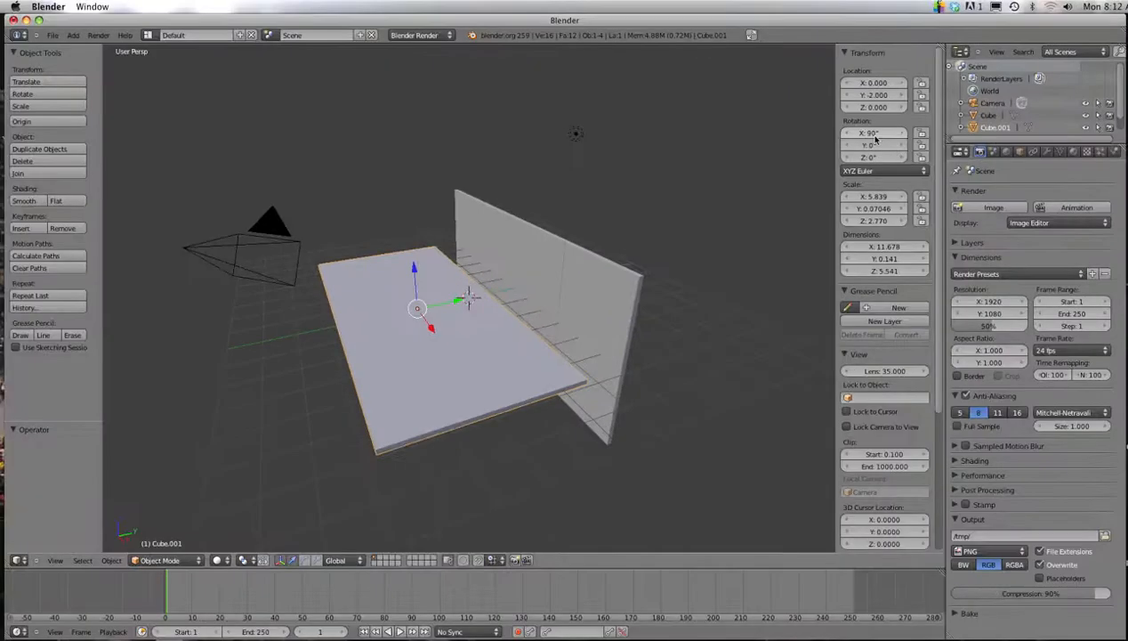
Step: Lower the flat slab by setting its Z location to -2
mouse_move(414, 267)
mouse_down()
mouse_move(415, 307)
mouse_move(420, 259)
mouse_up()
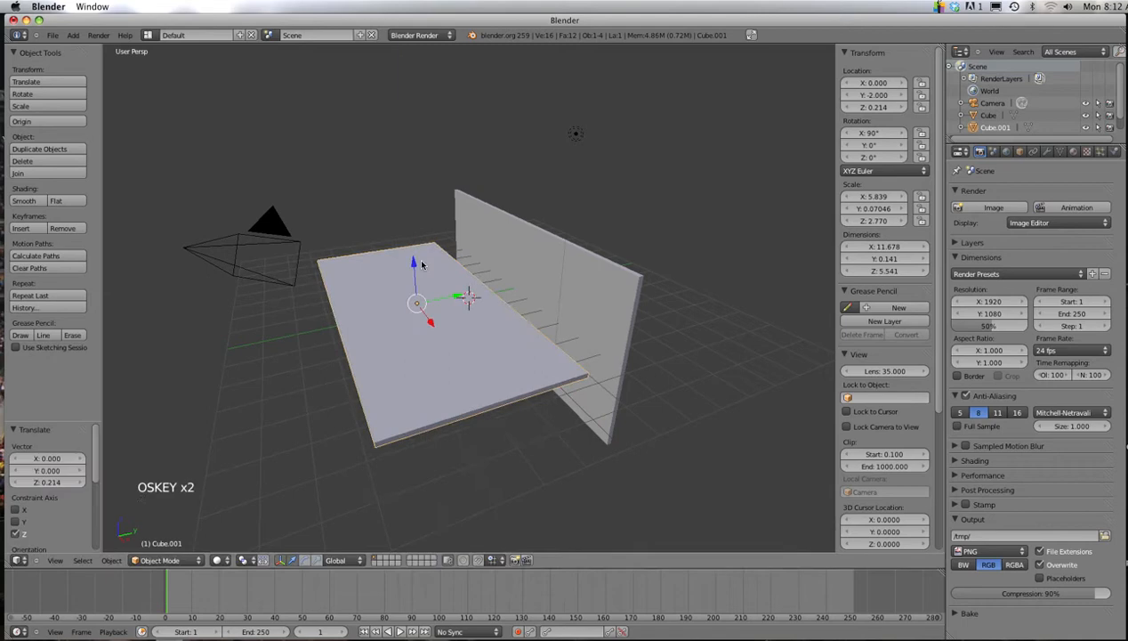
key(super+z)
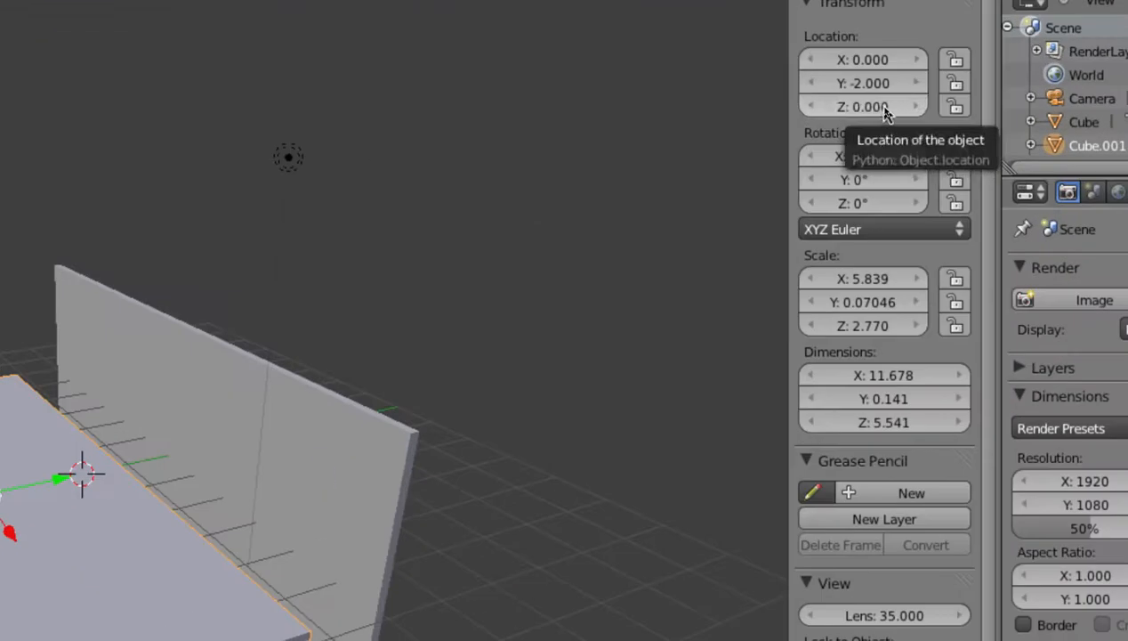
click(884, 108)
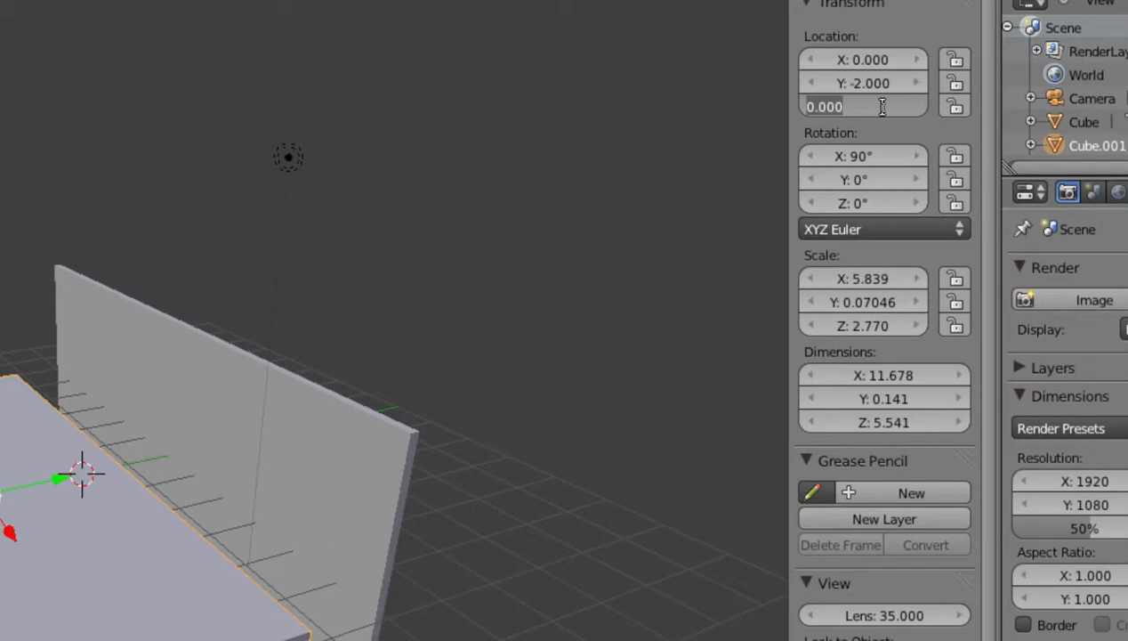
text(-2)
key(Return)
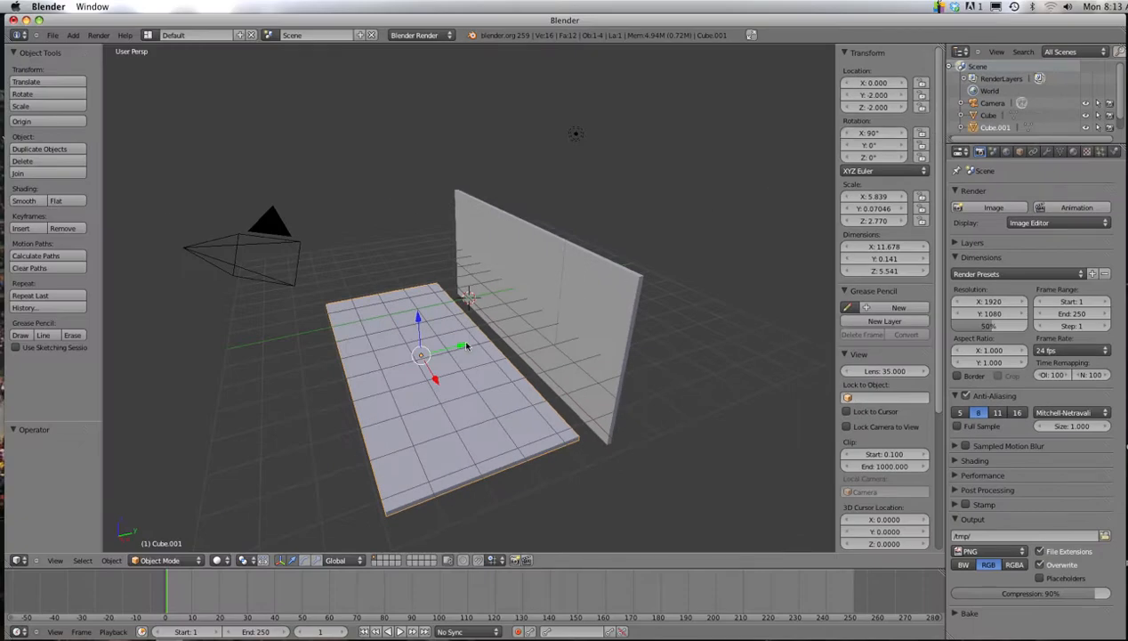
Step: Move the floor slab about 1.24 units along Y and about 0.65 units down to meet the wall's lower edge
drag(466, 343, 494, 345)
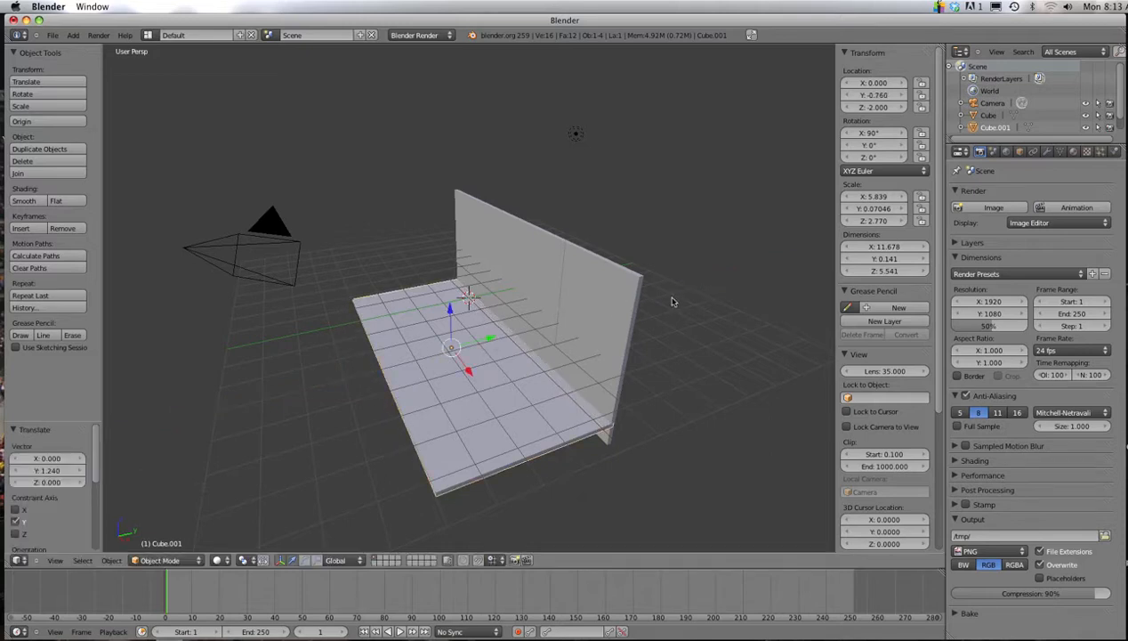
middle_drag(546, 384, 506, 358)
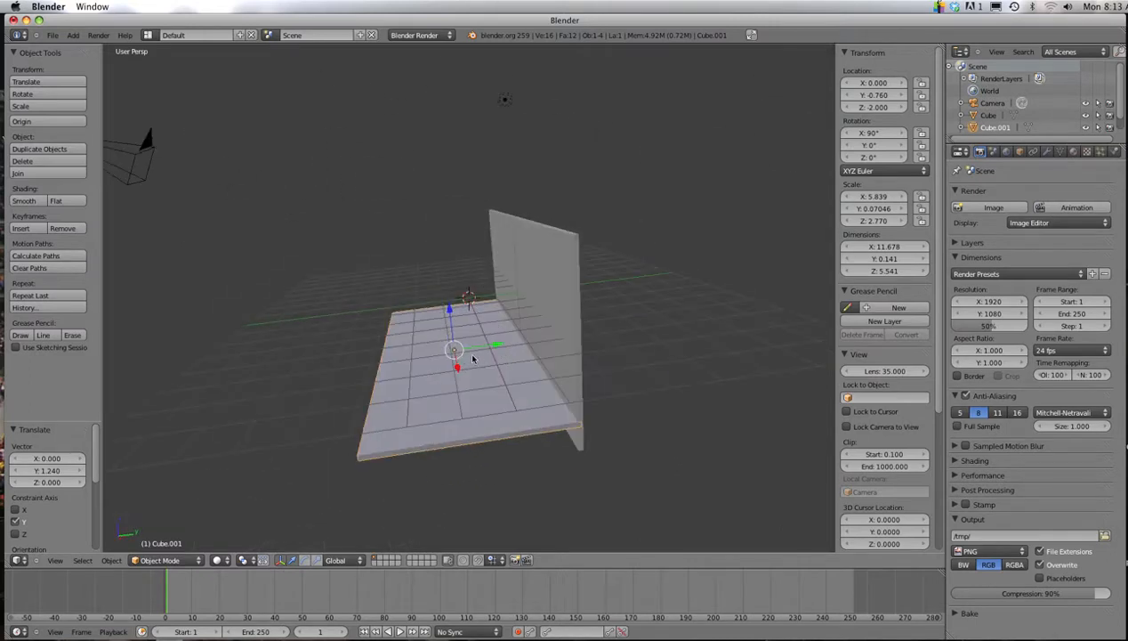
scroll(322, 355, up, 2)
middle_drag(328, 355, 358, 317)
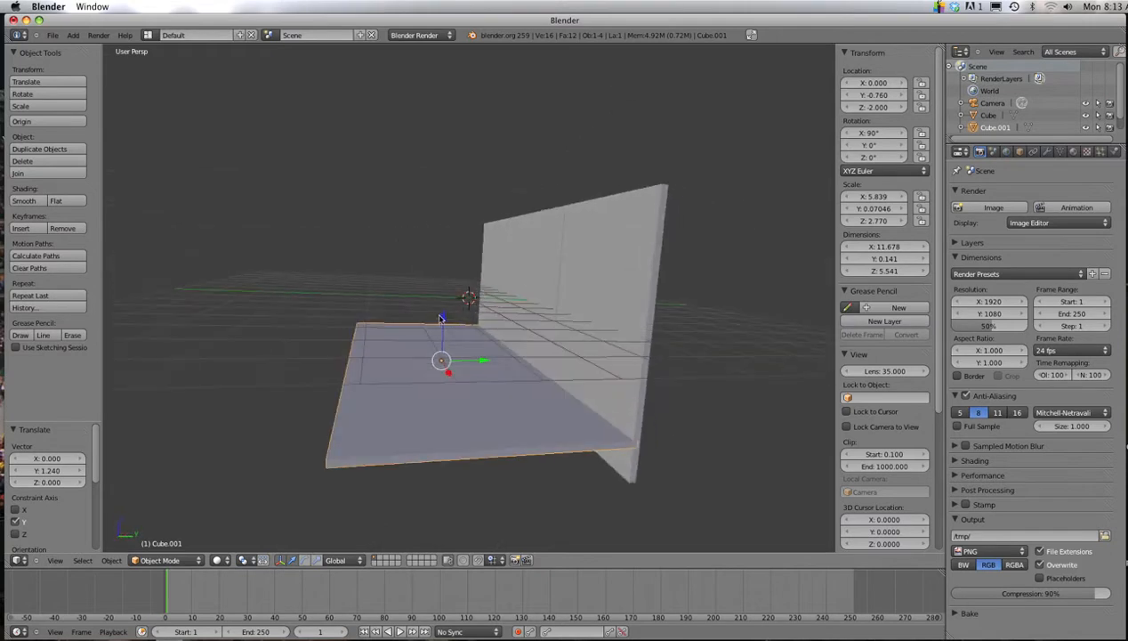
drag(442, 317, 443, 341)
scroll(490, 351, up, 2)
middle_drag(491, 351, 580, 346)
scroll(580, 346, down, 3)
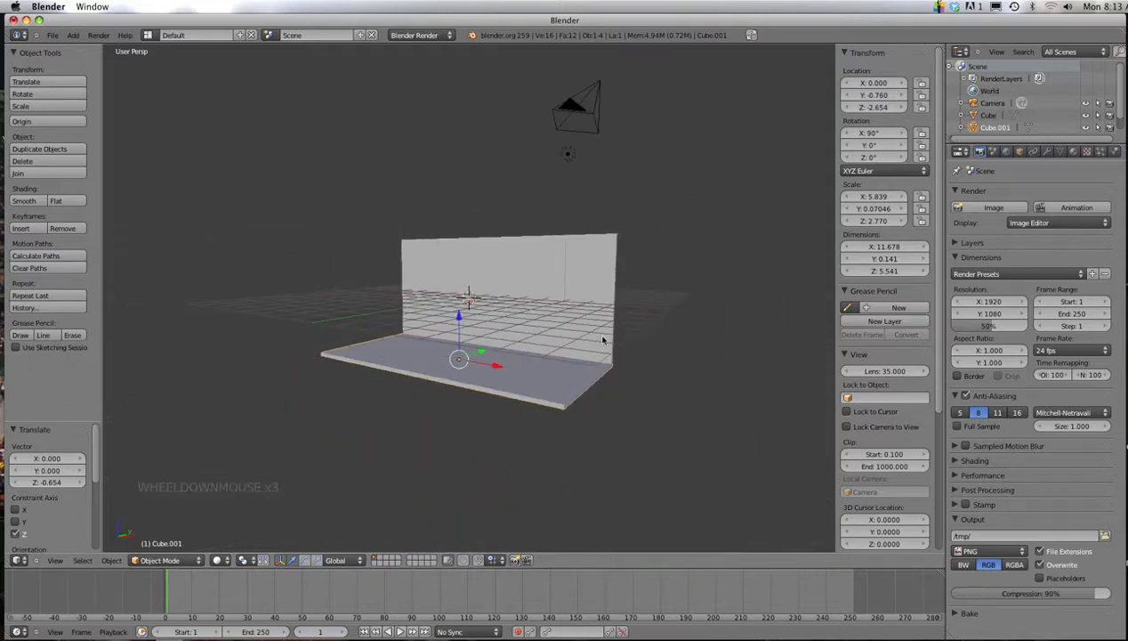
scroll(602, 340, up, 1)
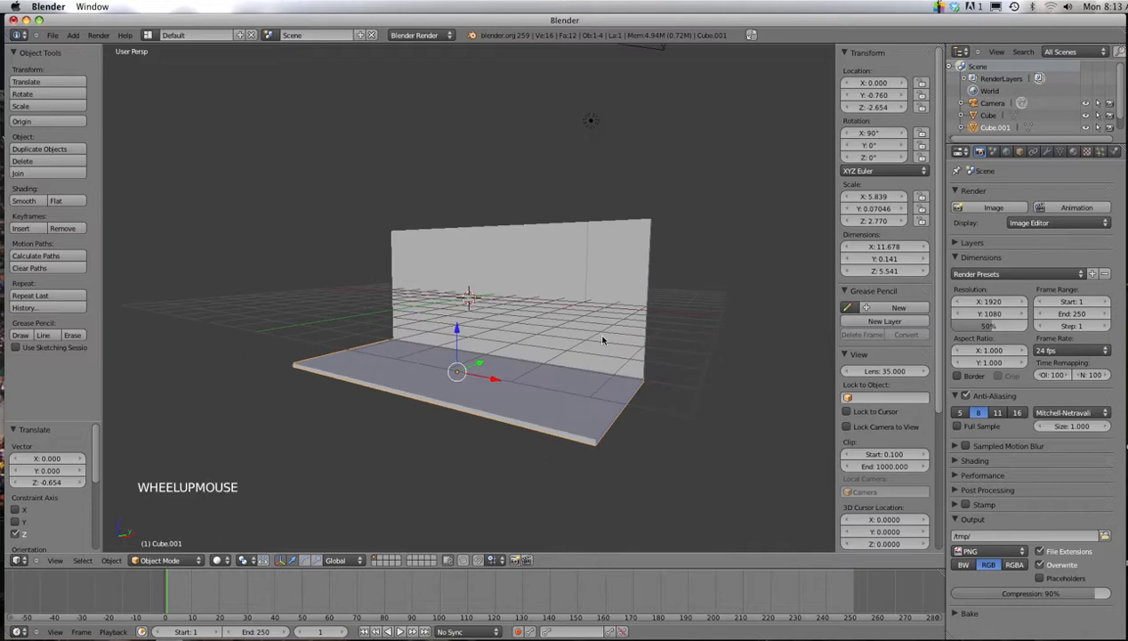
scroll(603, 340, down, 1)
middle_drag(602, 339, 562, 354)
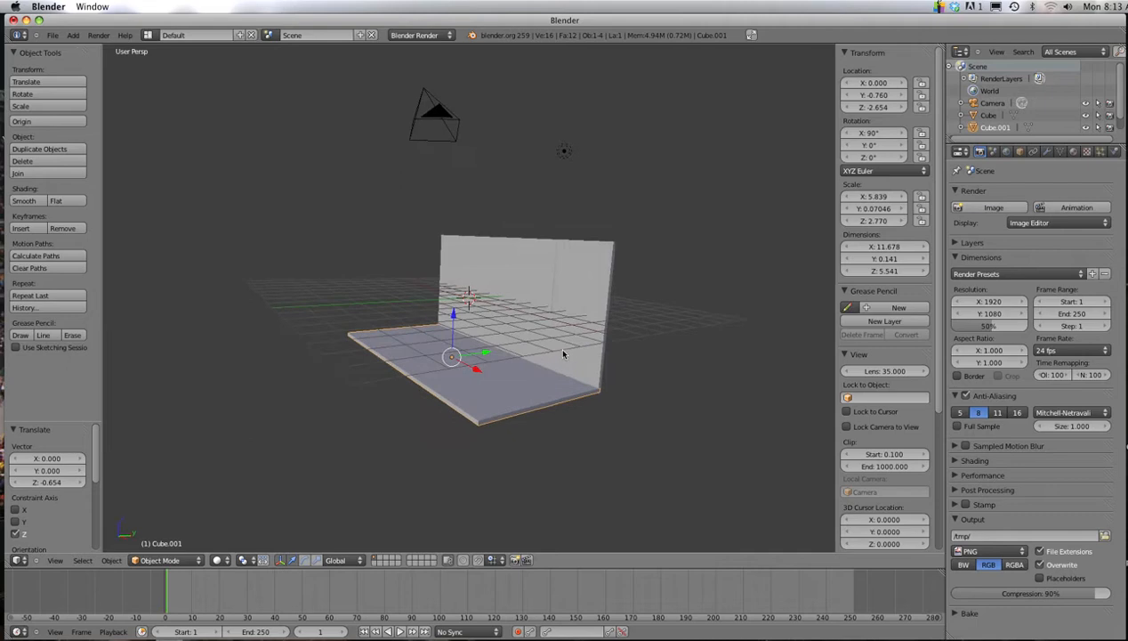
Step: Examine the wall and floor in the front, top and right views, ending in the front view
key(KP_1)
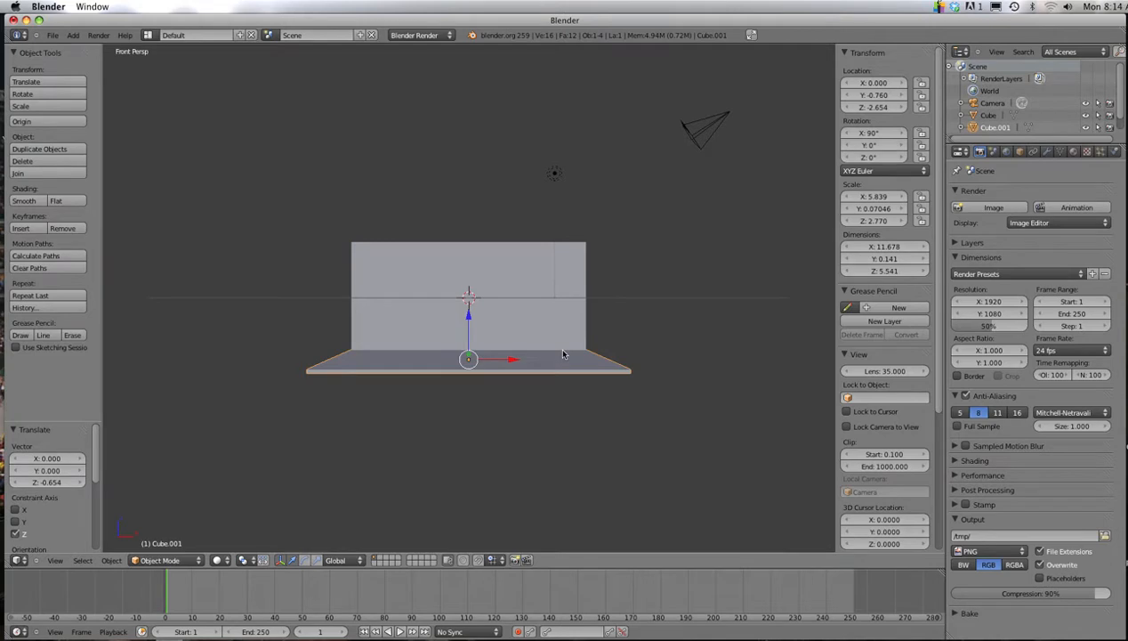
key(KP_7)
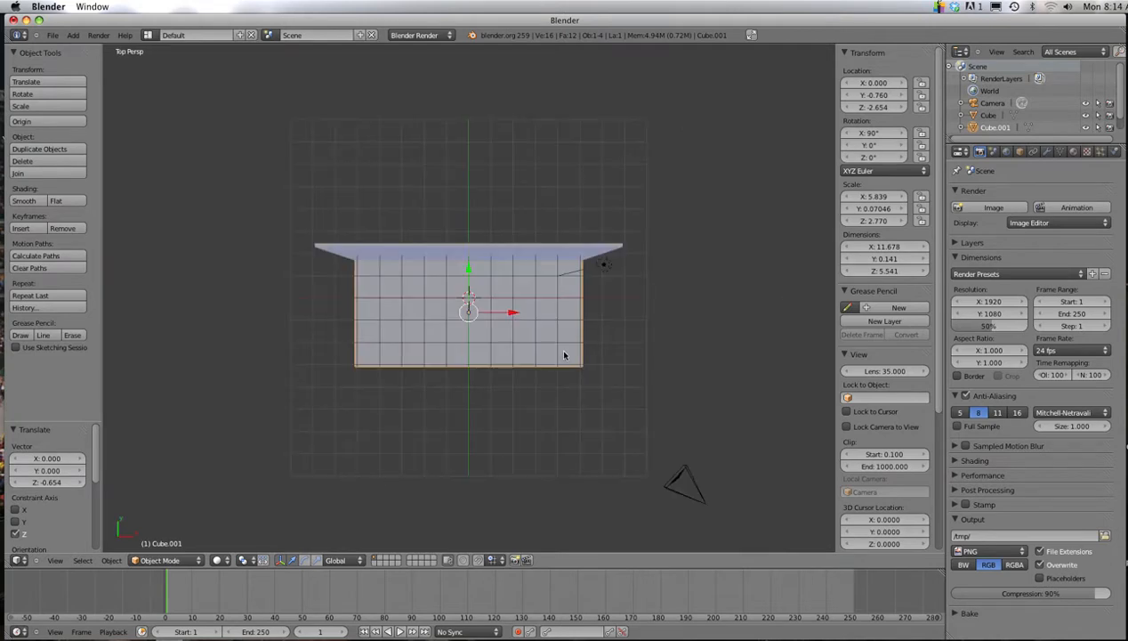
key(KP_1)
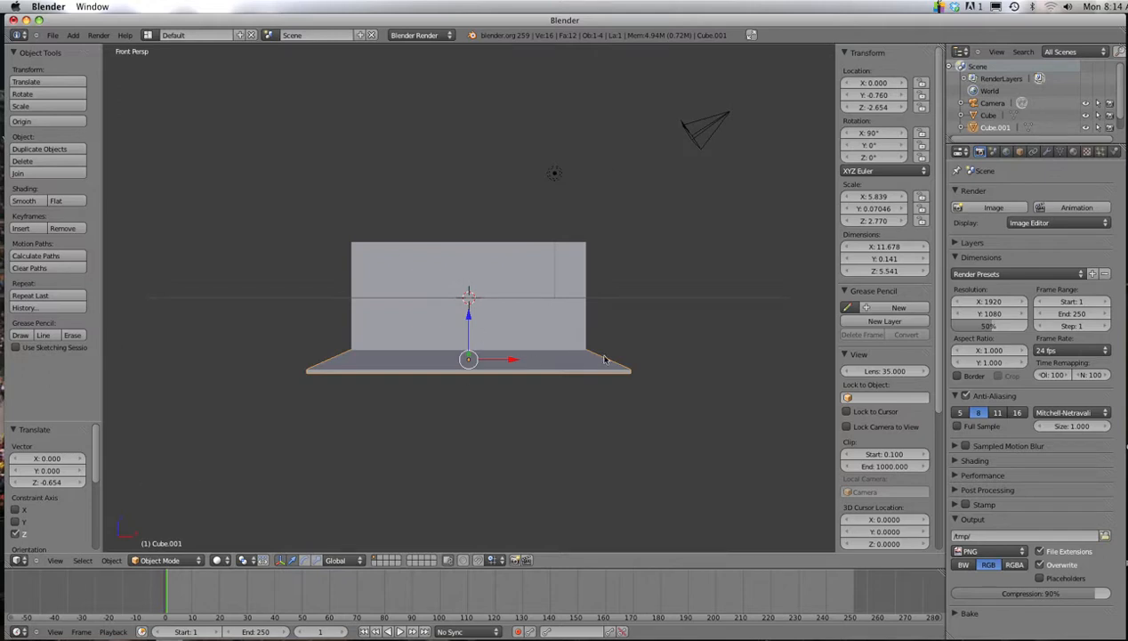
key(KP_3)
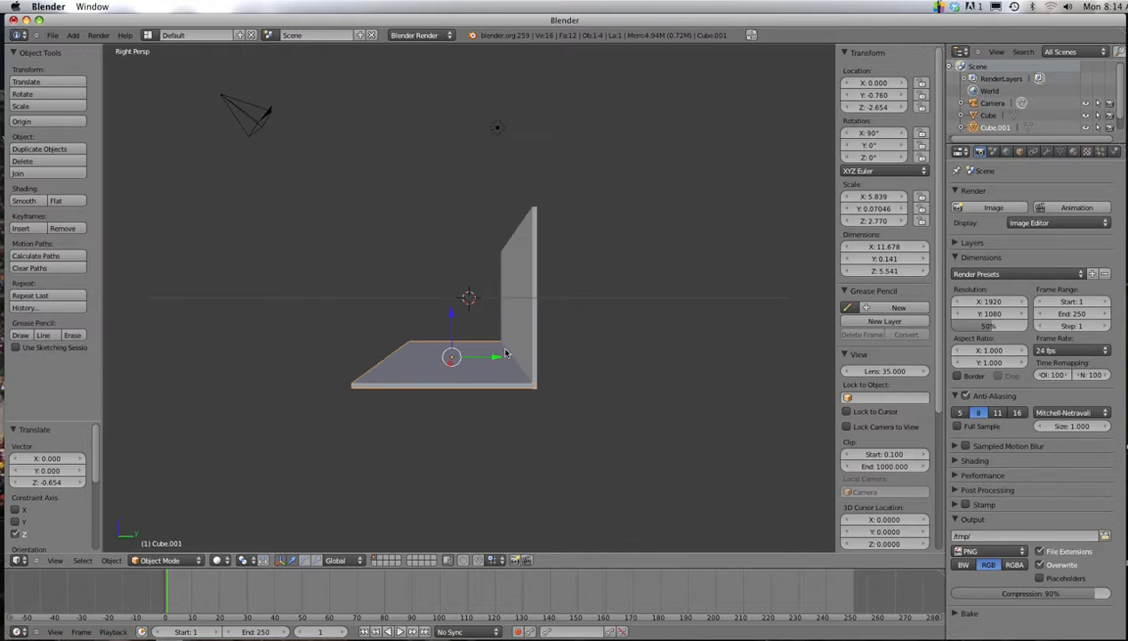
key(KP_1)
key(KP_7)
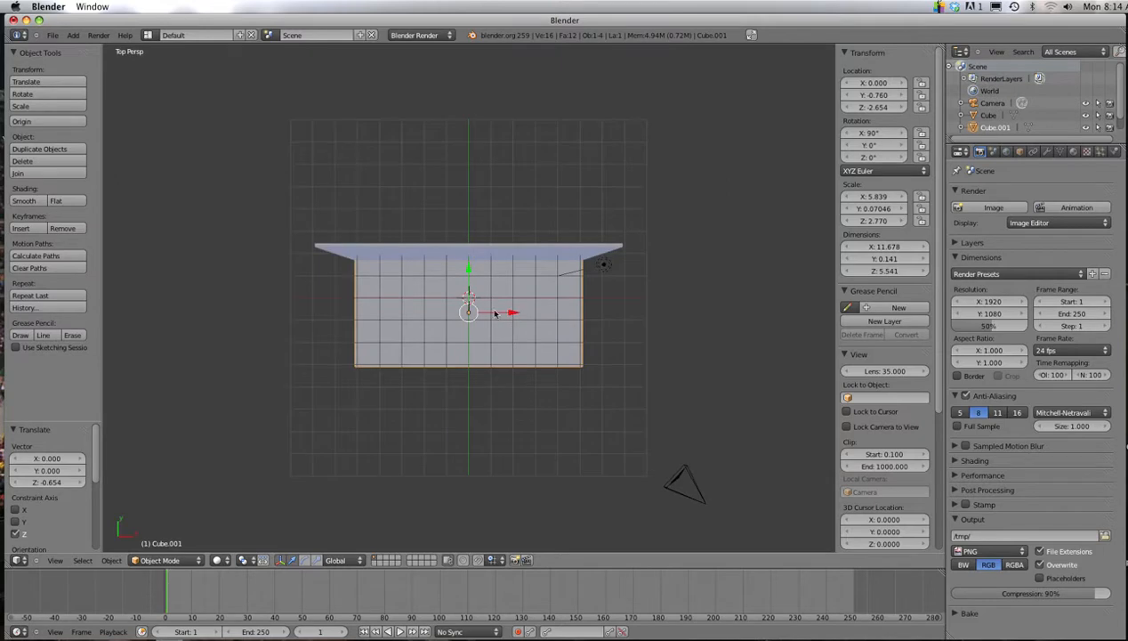
key(KP_1)
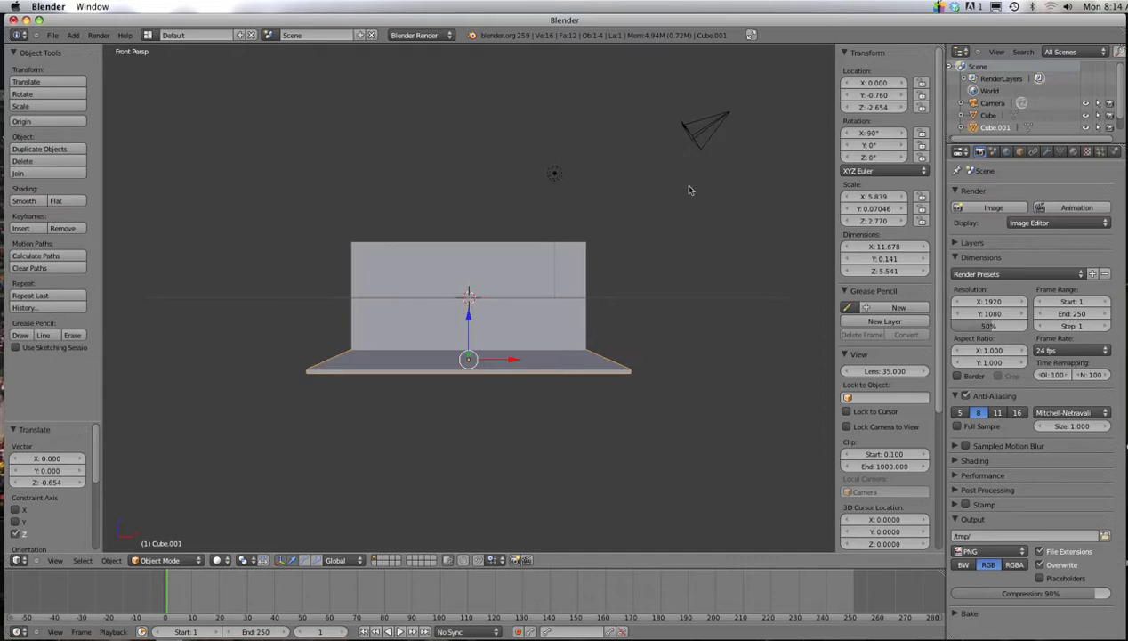
Step: Examine how the wall and floor meet from several perspective angles and zoom levels
scroll(689, 189, up, 1)
scroll(689, 190, down, 3)
scroll(689, 189, up, 3)
middle_drag(697, 208, 599, 263)
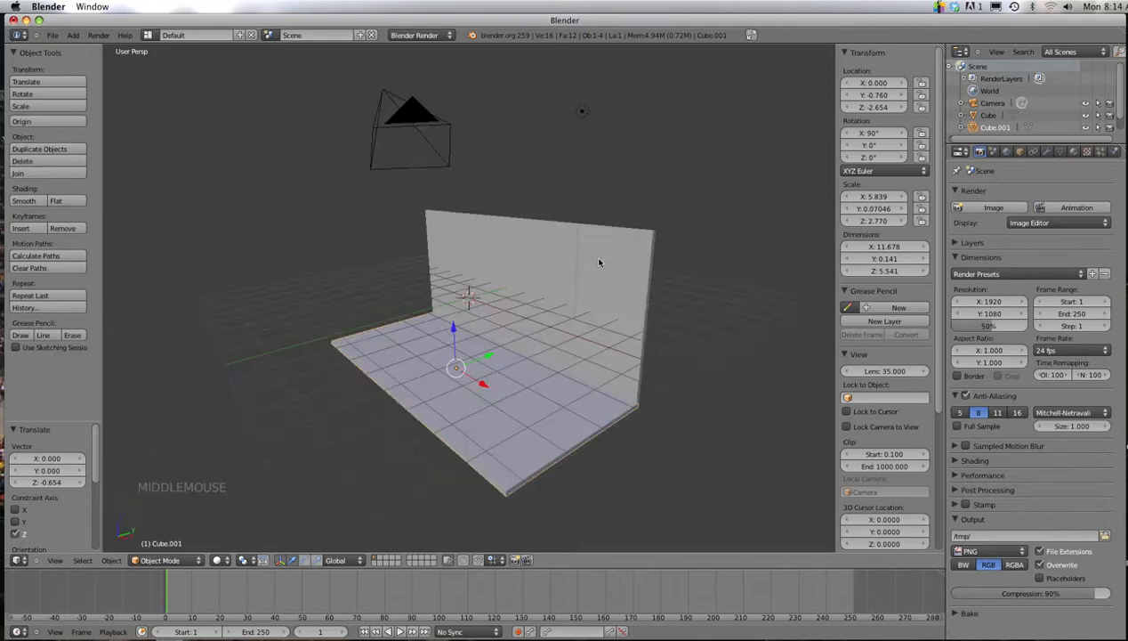
scroll(599, 264, down, 4)
scroll(600, 260, up, 1)
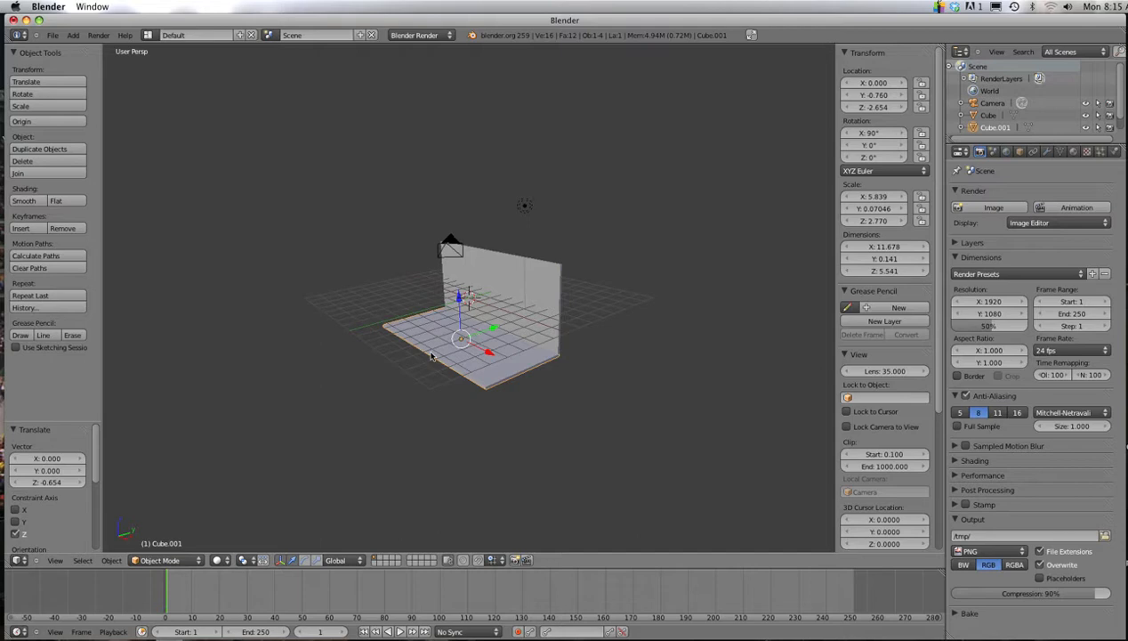
scroll(436, 355, up, 3)
scroll(440, 358, down, 1)
middle_drag(441, 357, 503, 363)
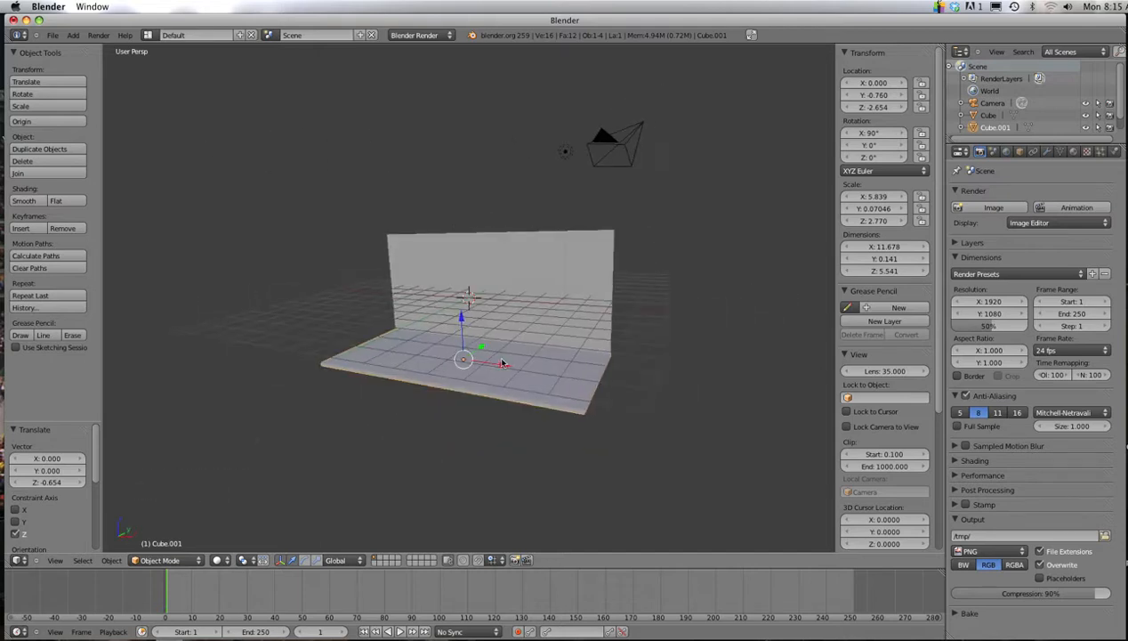
Step: Select the wall together with the floor and raise both about 2.64 units along Z
click(392, 334)
scroll(574, 389, up, 1)
middle_drag(574, 389, 451, 339)
click(452, 339)
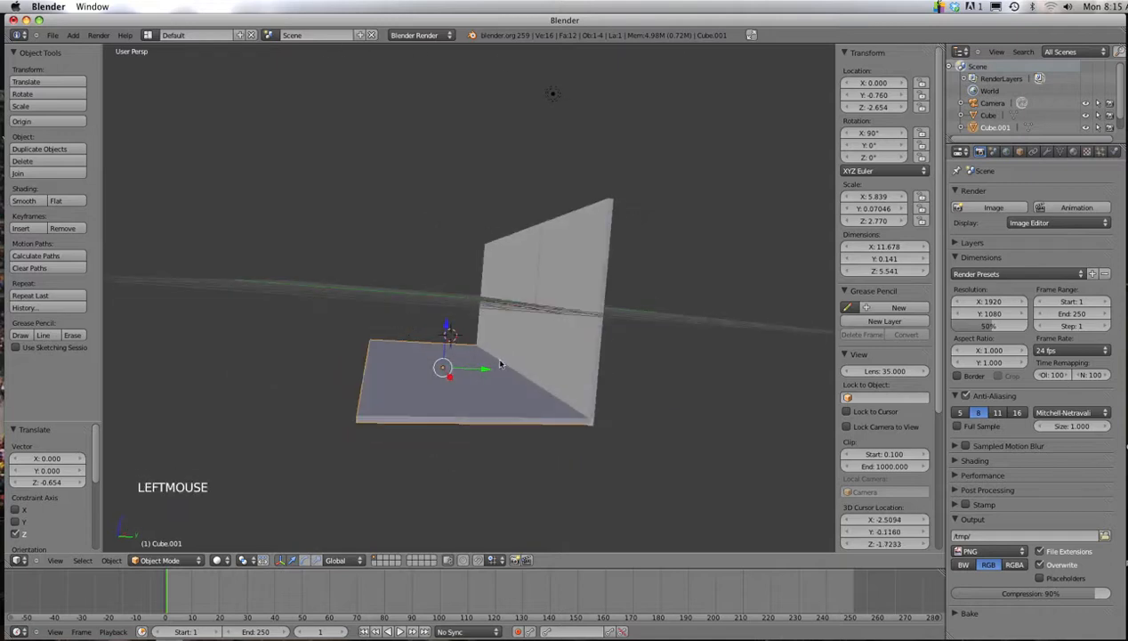
shift+right_click(547, 352)
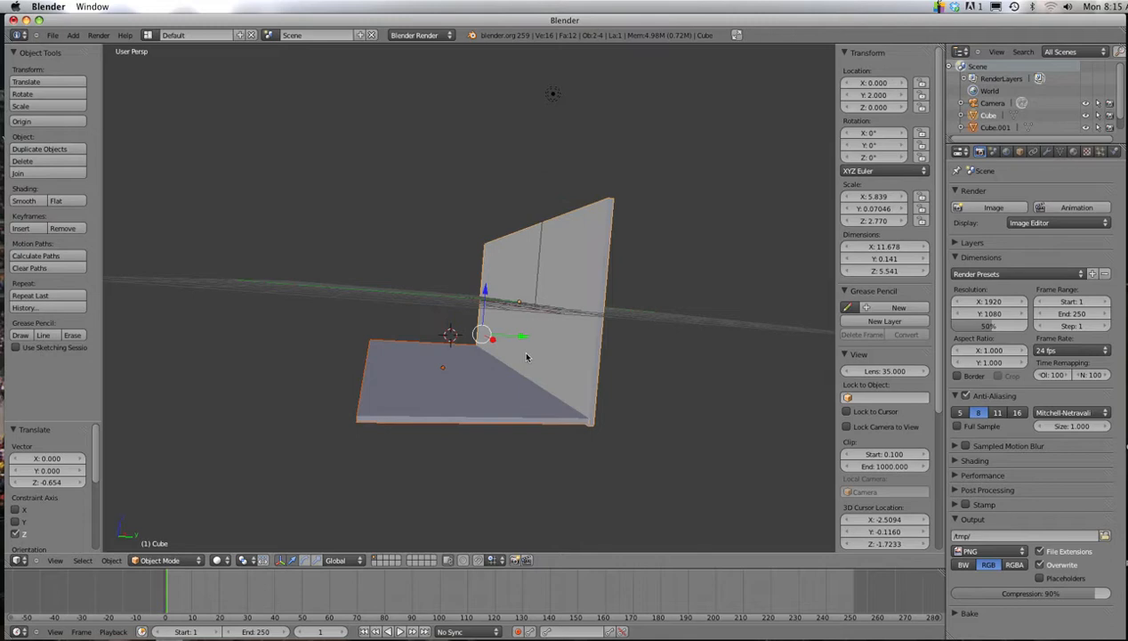
scroll(527, 355, up, 4)
scroll(526, 356, up, 2)
scroll(526, 356, down, 5)
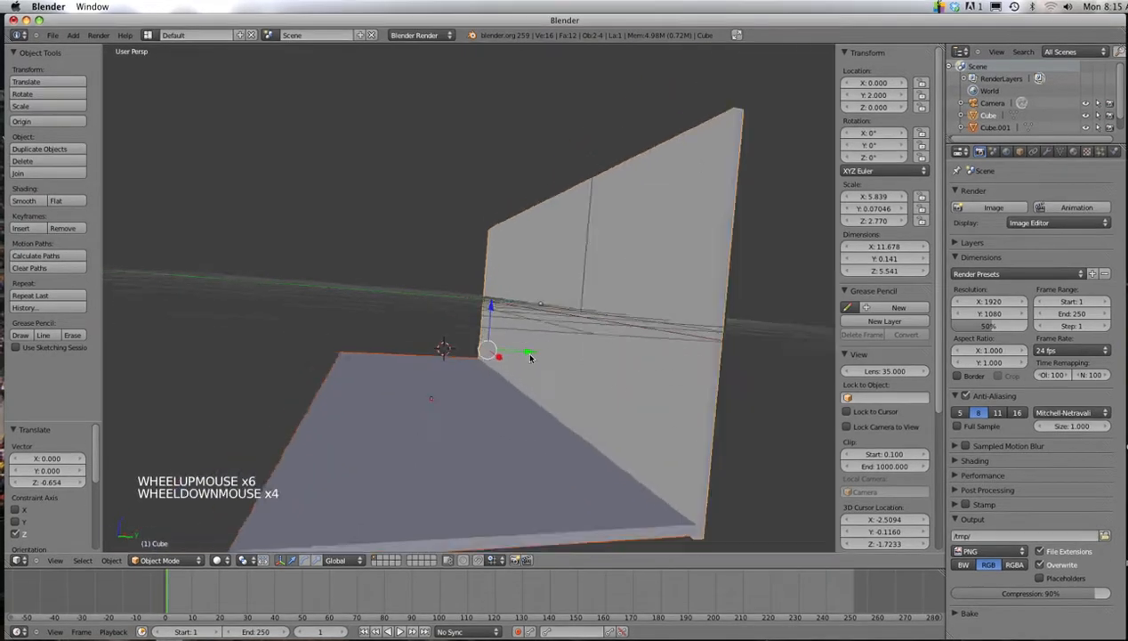
mouse_move(525, 357)
middle_down()
mouse_move(574, 352)
mouse_move(561, 330)
mouse_move(545, 349)
middle_up()
drag(494, 301, 489, 214)
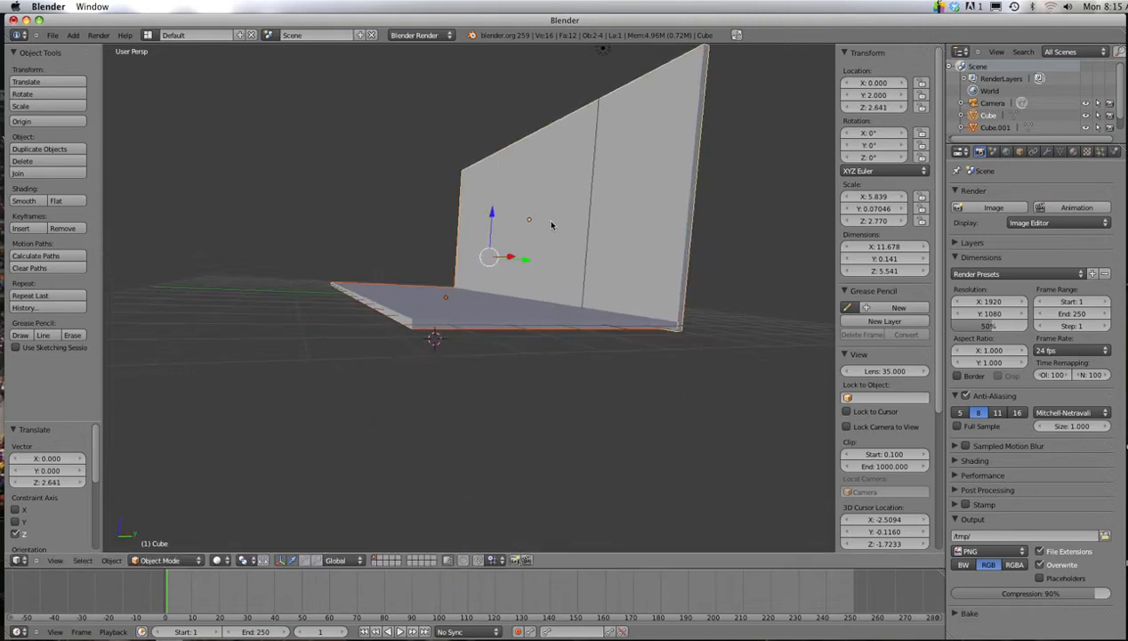
Step: Check the wall and floor through the scene camera and return to the perspective view
scroll(550, 227, down, 3)
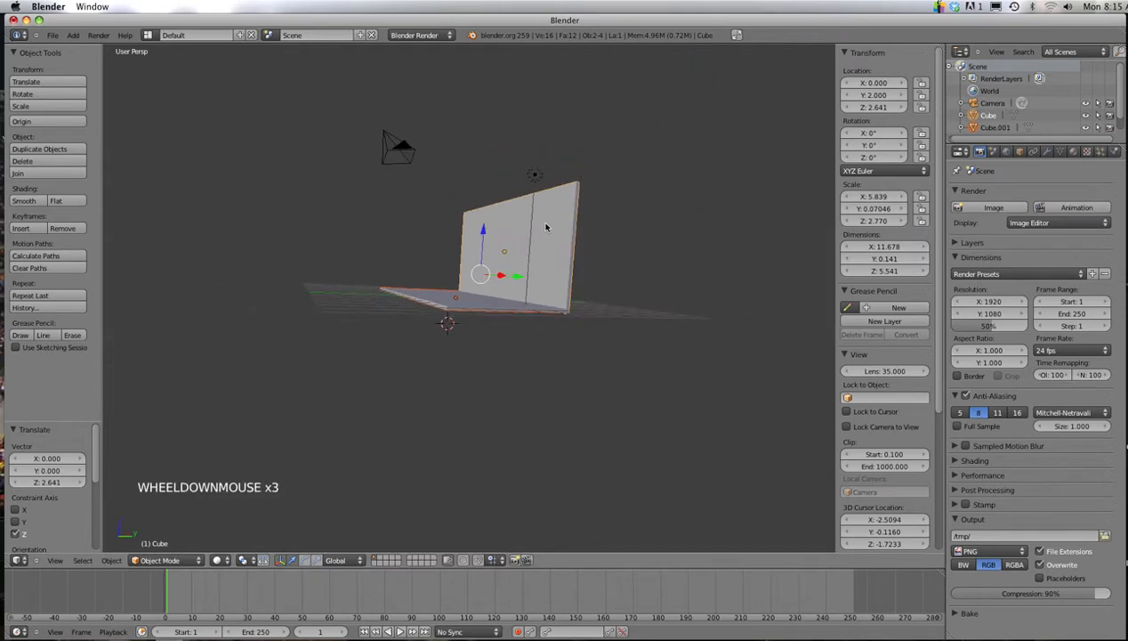
key(KP_0)
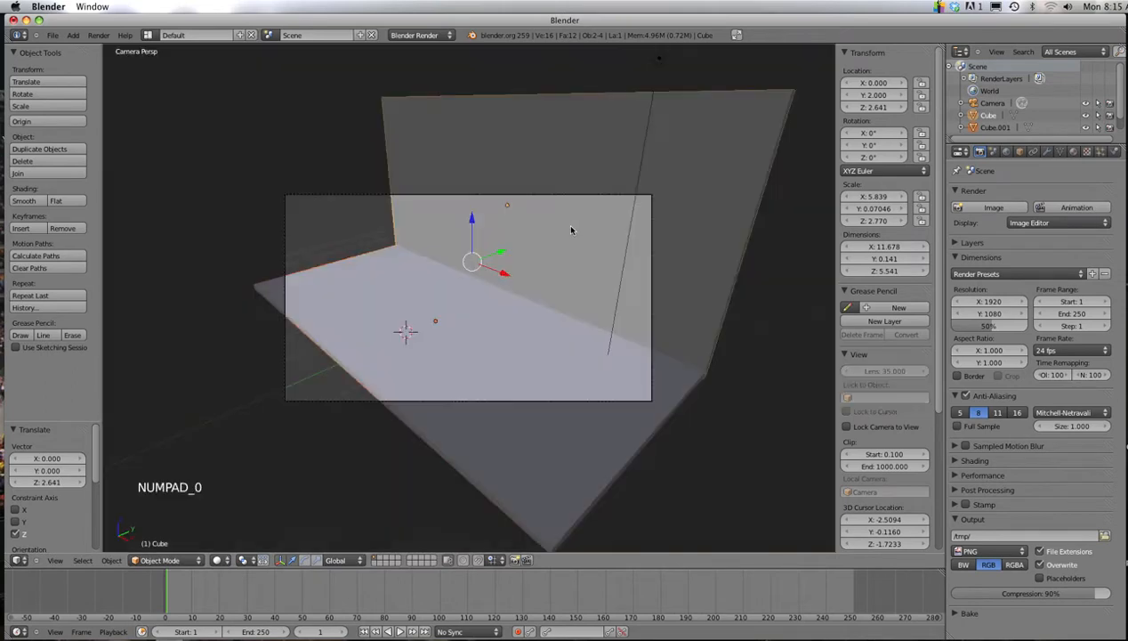
key(KP_0)
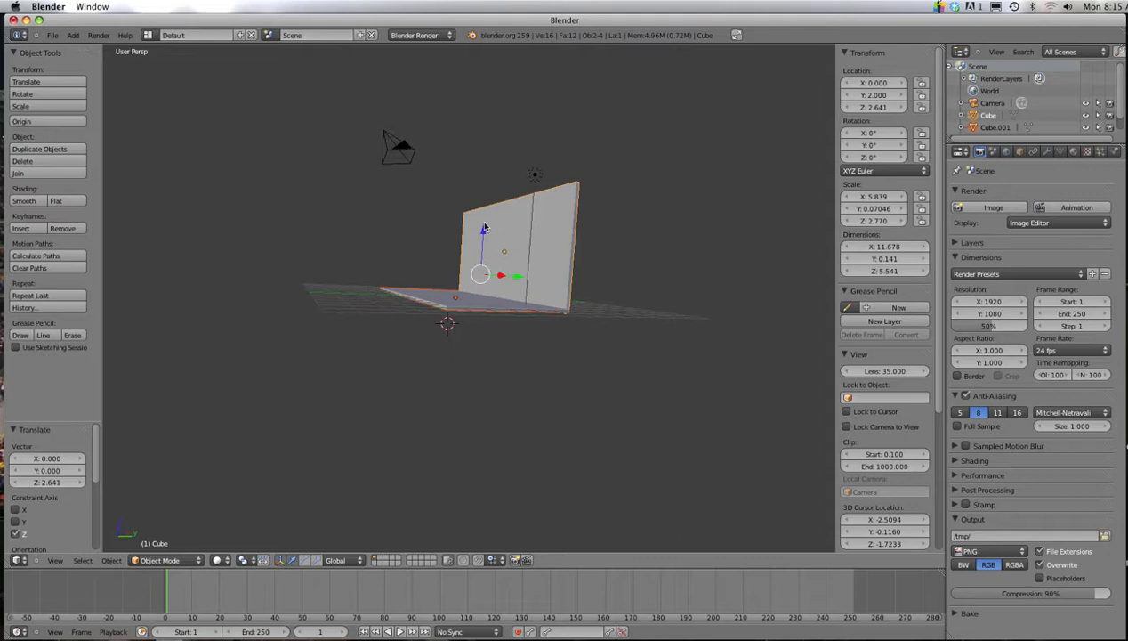
Step: Place the 3D cursor near the wall's lower-left corner and add a UV sphere there
scroll(487, 250, down, 1)
scroll(487, 250, up, 5)
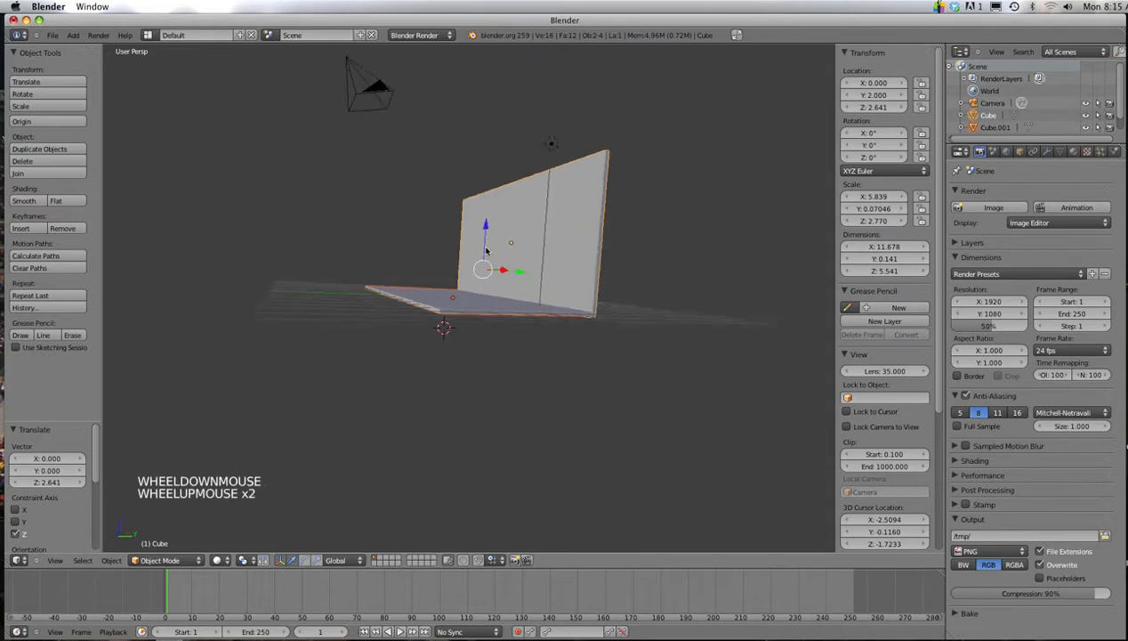
middle_drag(487, 250, 276, 229)
scroll(395, 176, up, 1)
click(292, 261)
click(294, 274)
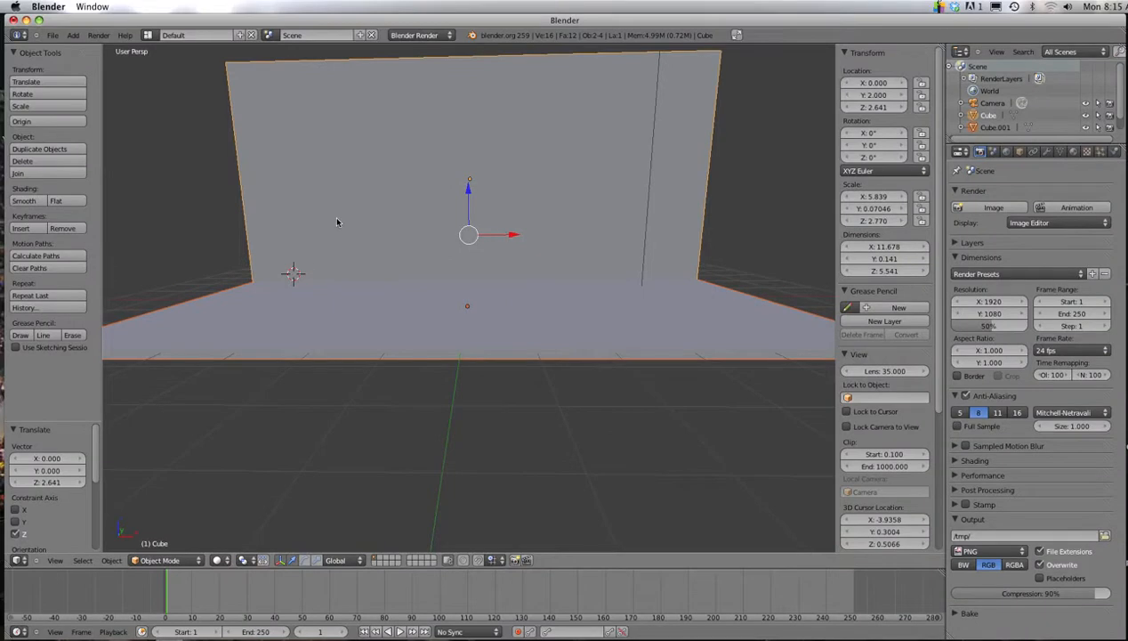
key(shift+a)
mouse_move(338, 220)
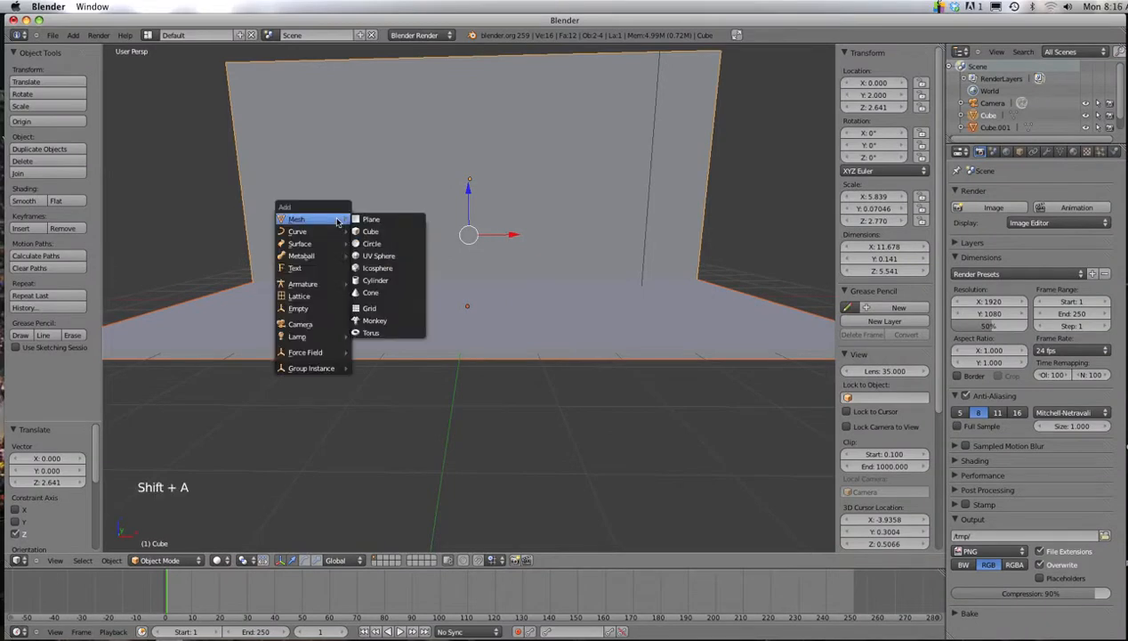
click(379, 255)
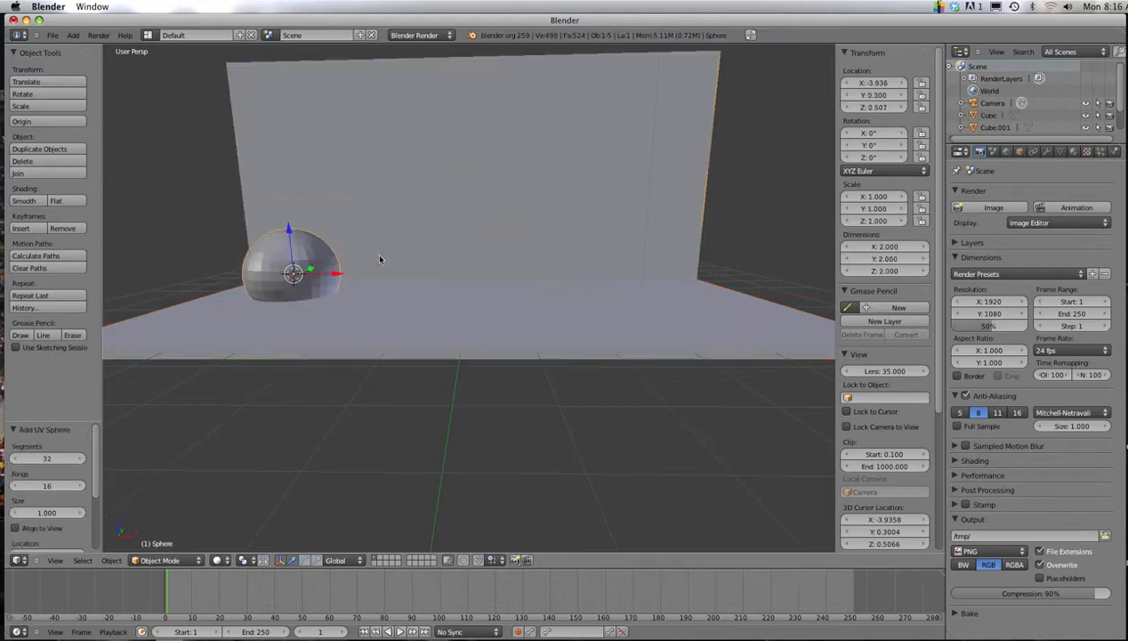
Step: Raise the sphere about 0.58 units along Z and give it smooth shading
drag(289, 231, 291, 207)
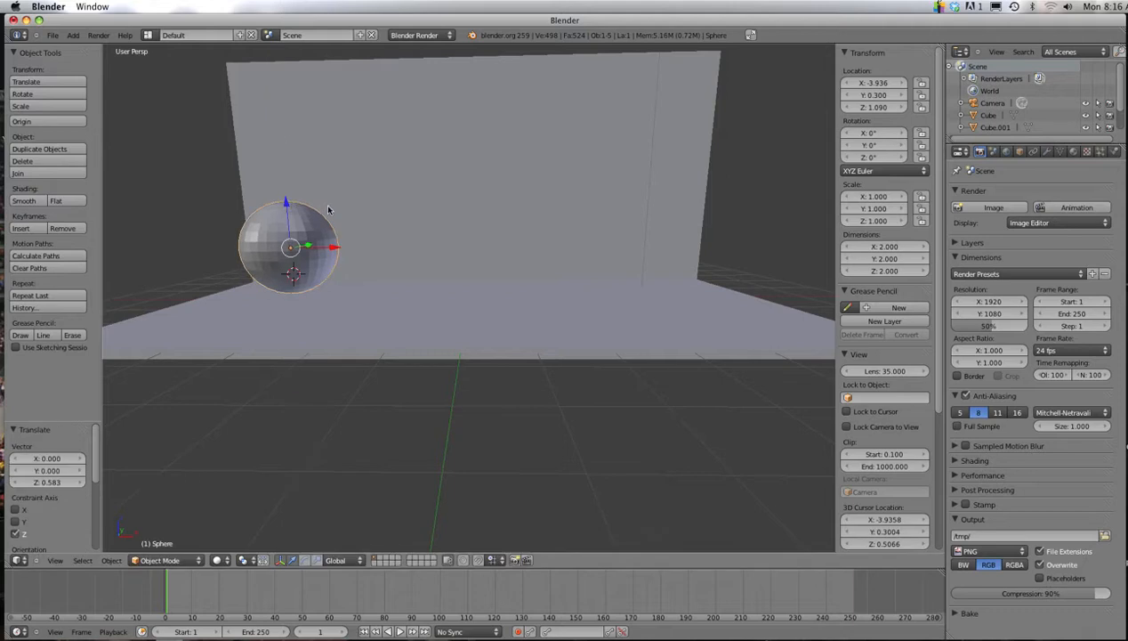
click(36, 201)
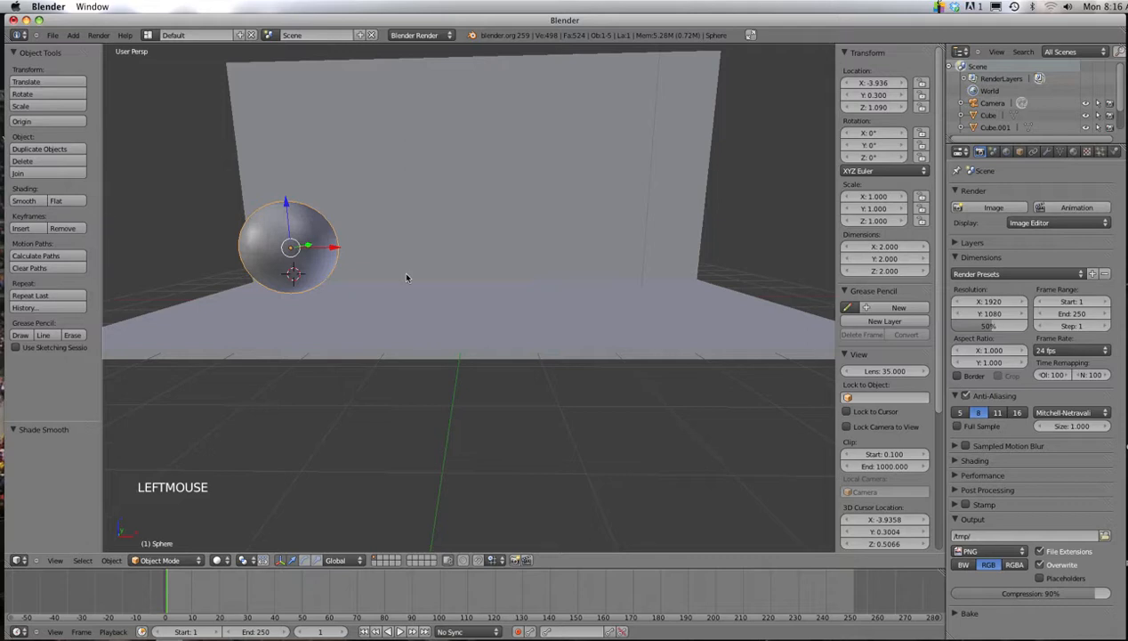
scroll(404, 272, up, 1)
scroll(404, 271, down, 3)
scroll(405, 277, down, 1)
scroll(406, 278, up, 5)
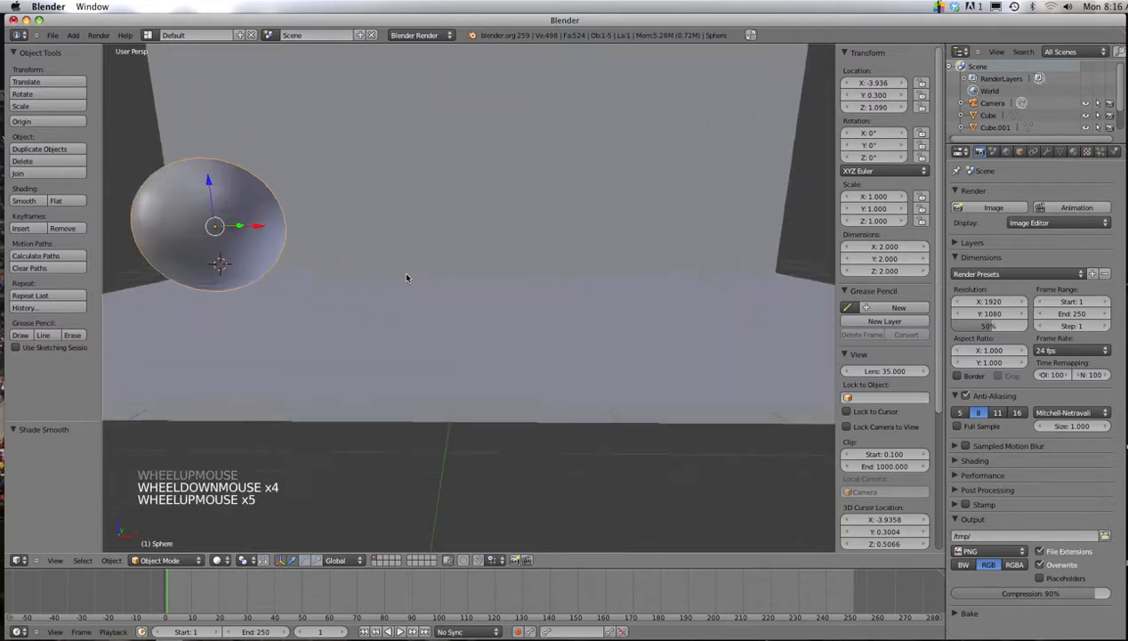
scroll(405, 278, down, 2)
scroll(543, 273, up, 1)
Step: Move the sphere about 1.26 units away from the wall along Y and lower it about 0.02 units onto the floor
middle_drag(542, 272, 381, 221)
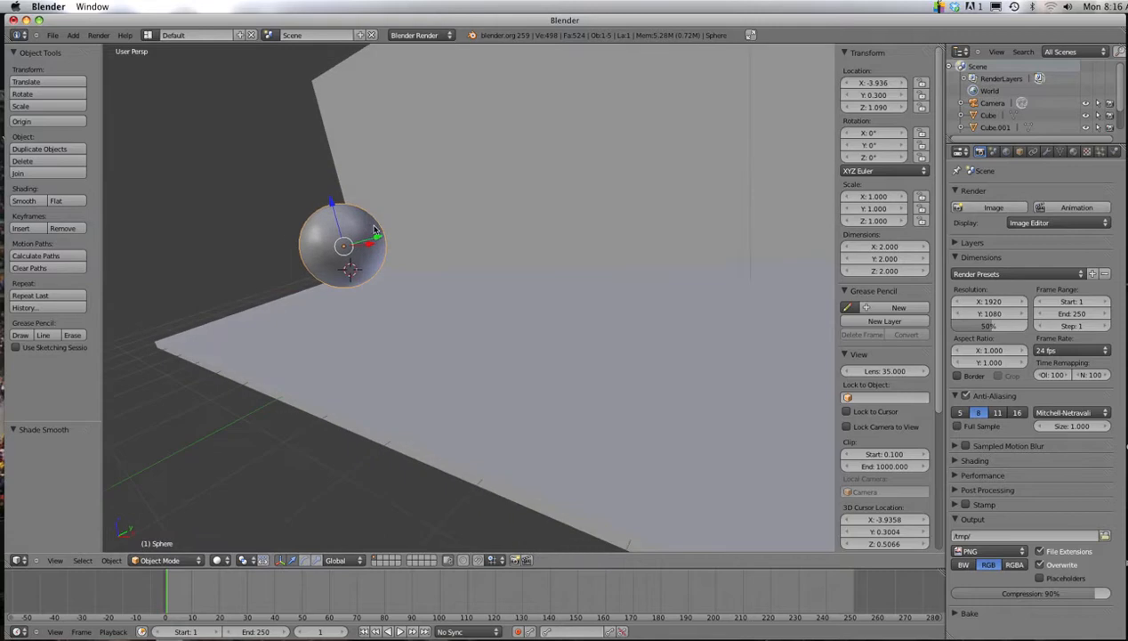
drag(379, 239, 329, 250)
middle_drag(486, 297, 569, 236)
key(KP_1)
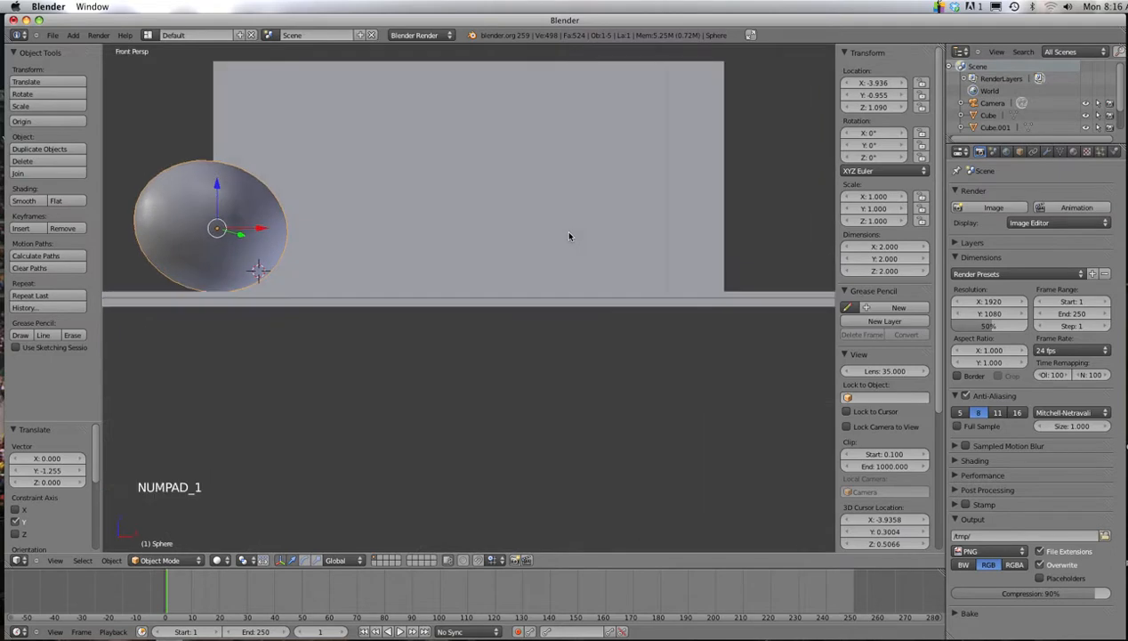
scroll(335, 252, down, 2)
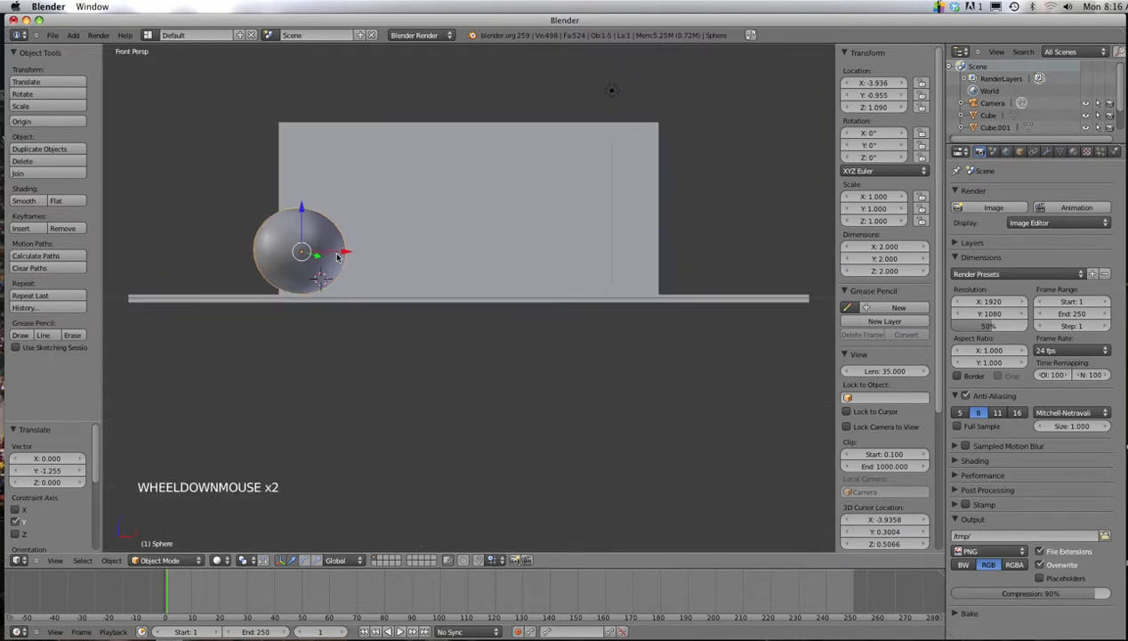
drag(300, 220, 299, 212)
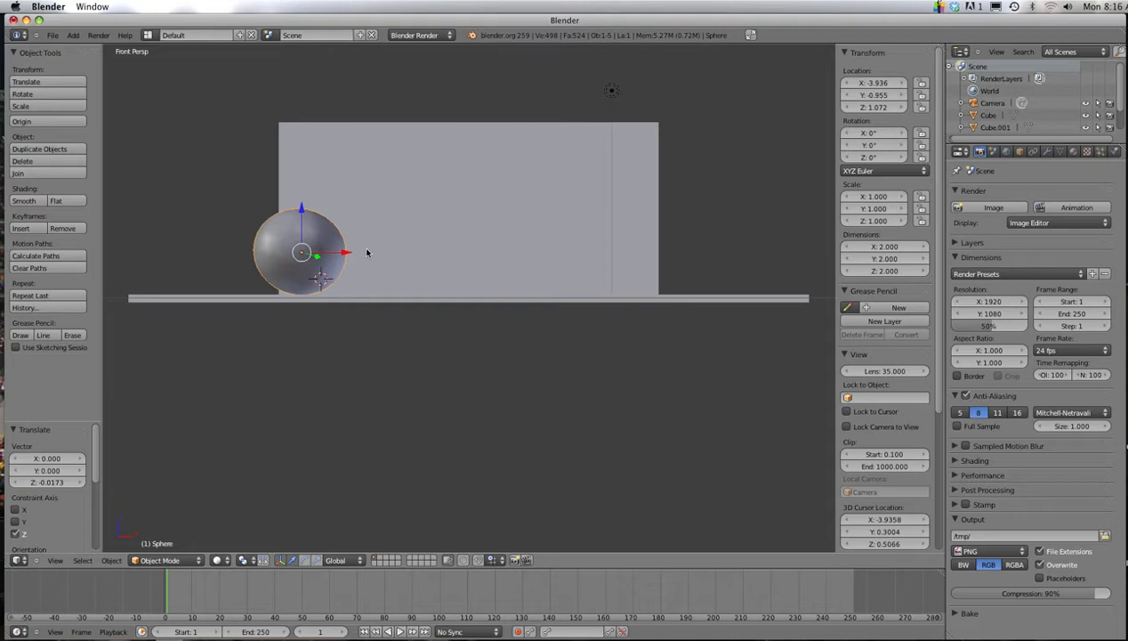
Step: Try duplicating the sphere about 7.13 units along X, and undo the duplication
key(shift+d)
key(x)
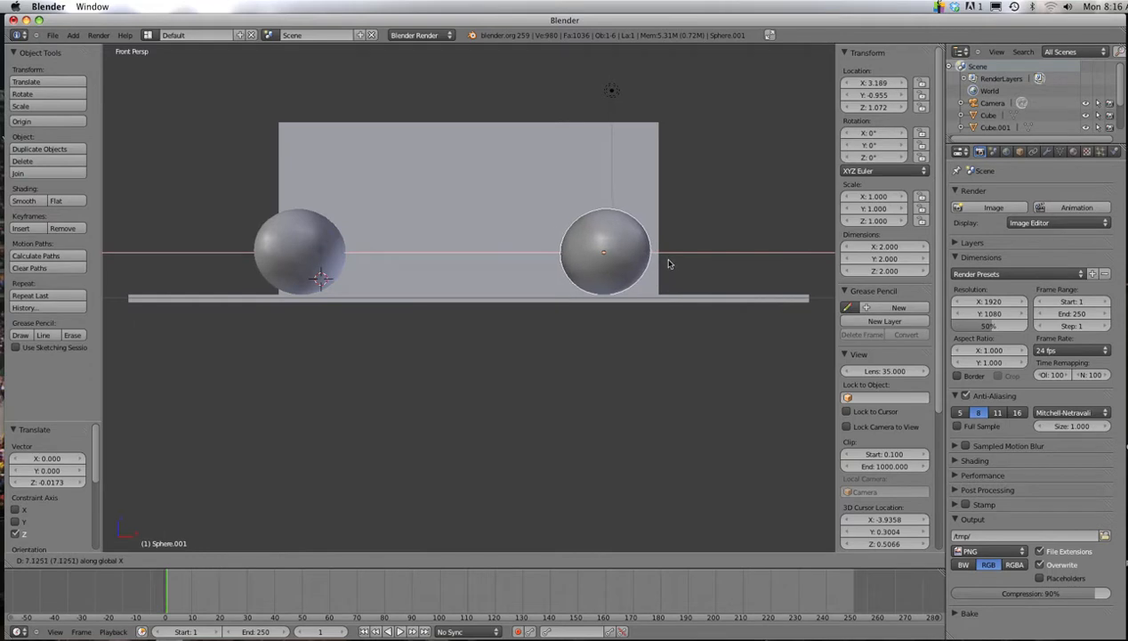
click(669, 264)
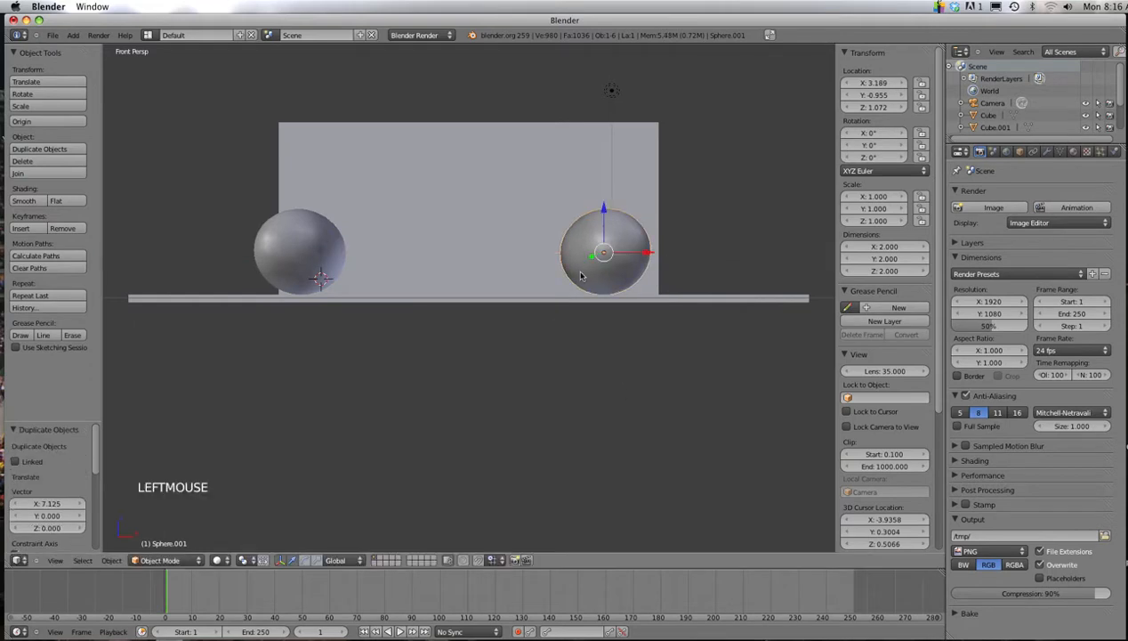
key(super+z)
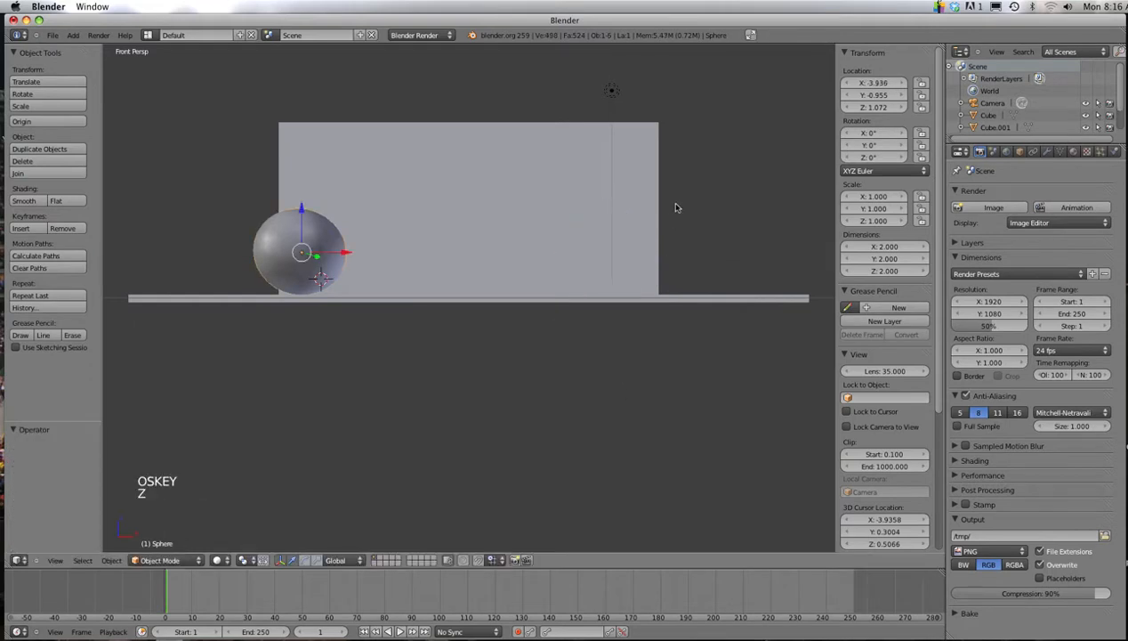
Step: Scale the sphere uniformly to about 0.69 and lower it about 0.32 units to rest on the floor
key(s)
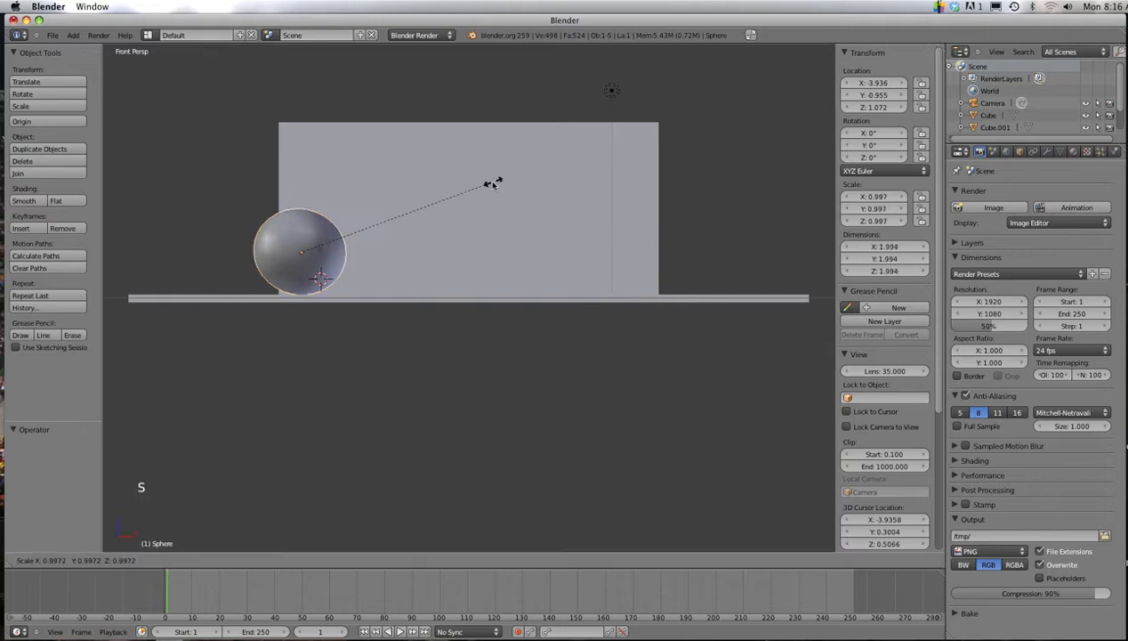
click(430, 194)
drag(300, 203, 301, 225)
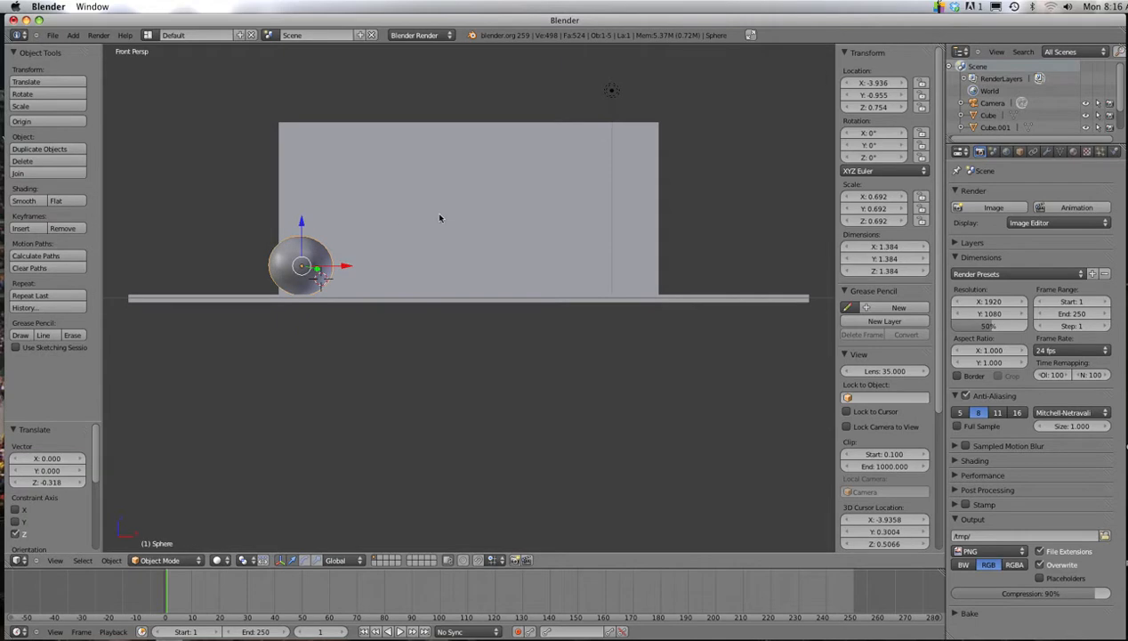
Step: Duplicate the smaller sphere about 7.21 units along X to the opposite side of the wall
key(shift+d)
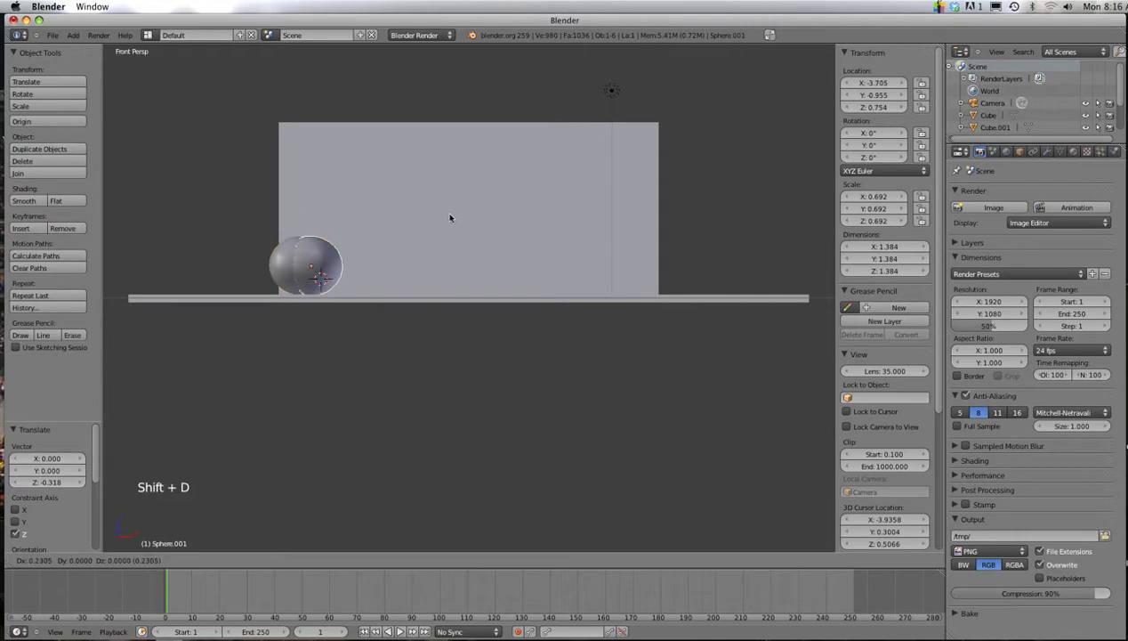
key(x)
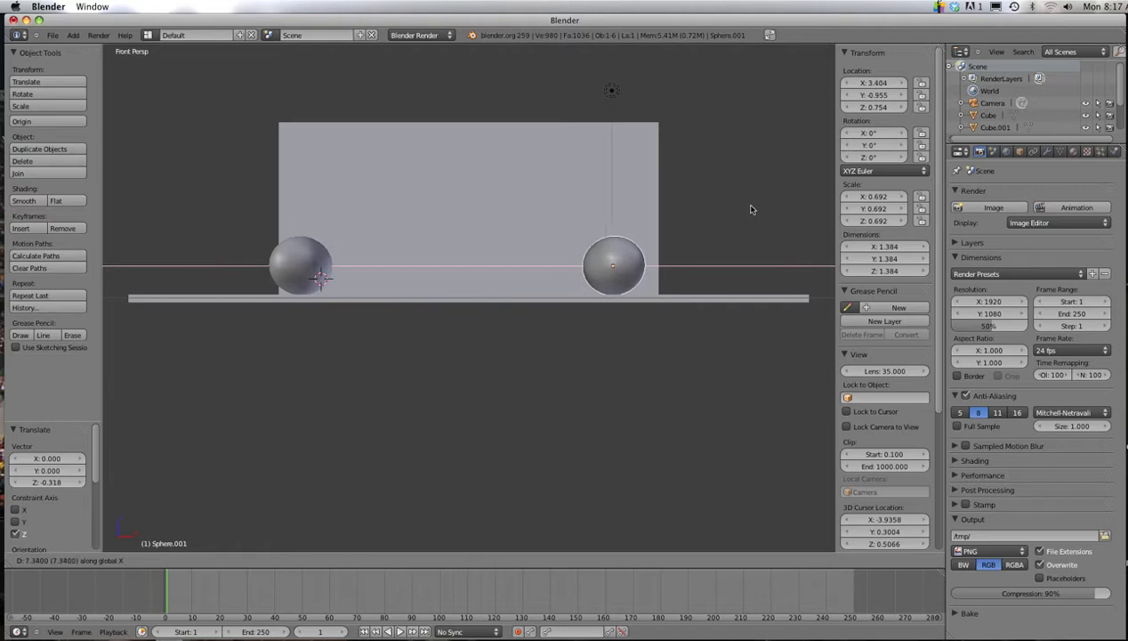
click(745, 207)
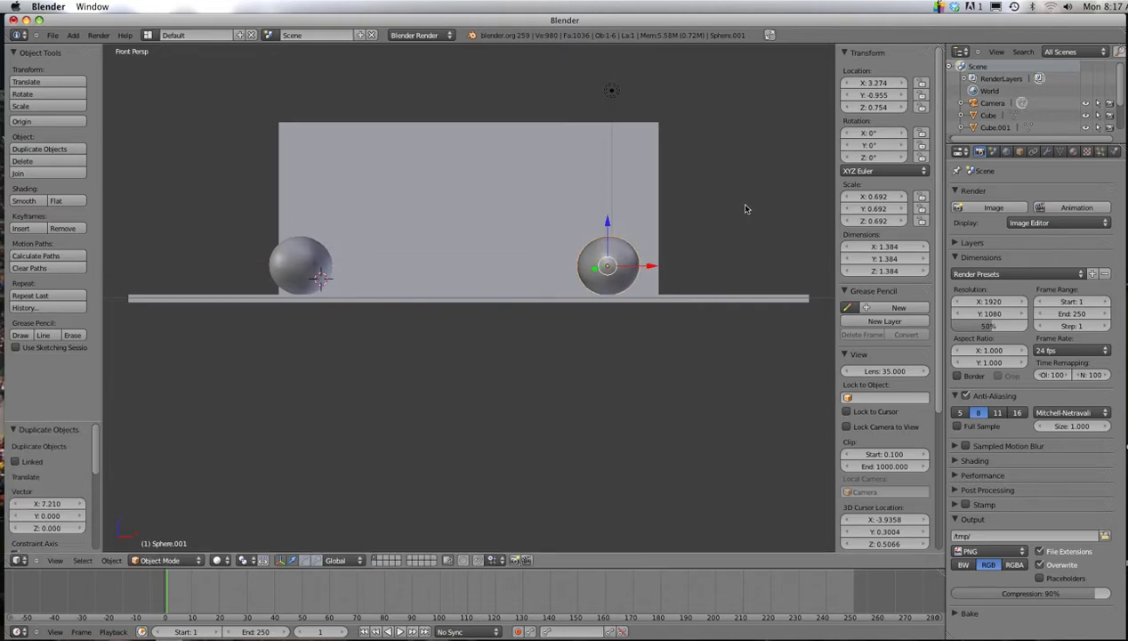
Step: Select the original sphere and shift it along X toward the middle so it stands in front of the wall
right_click(301, 265)
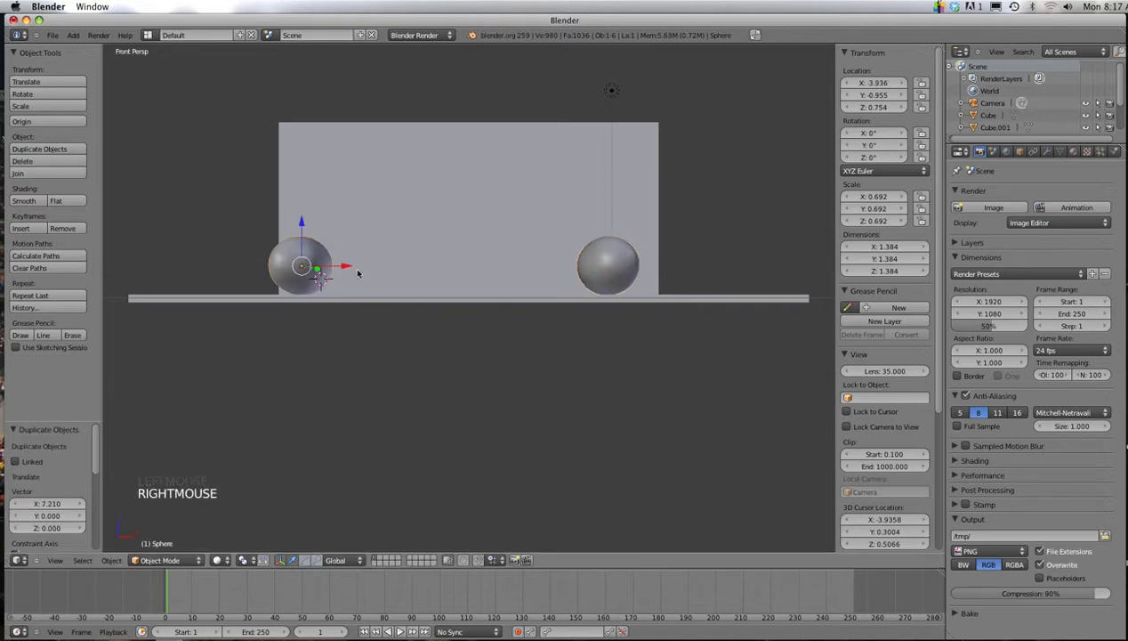
drag(345, 269, 369, 269)
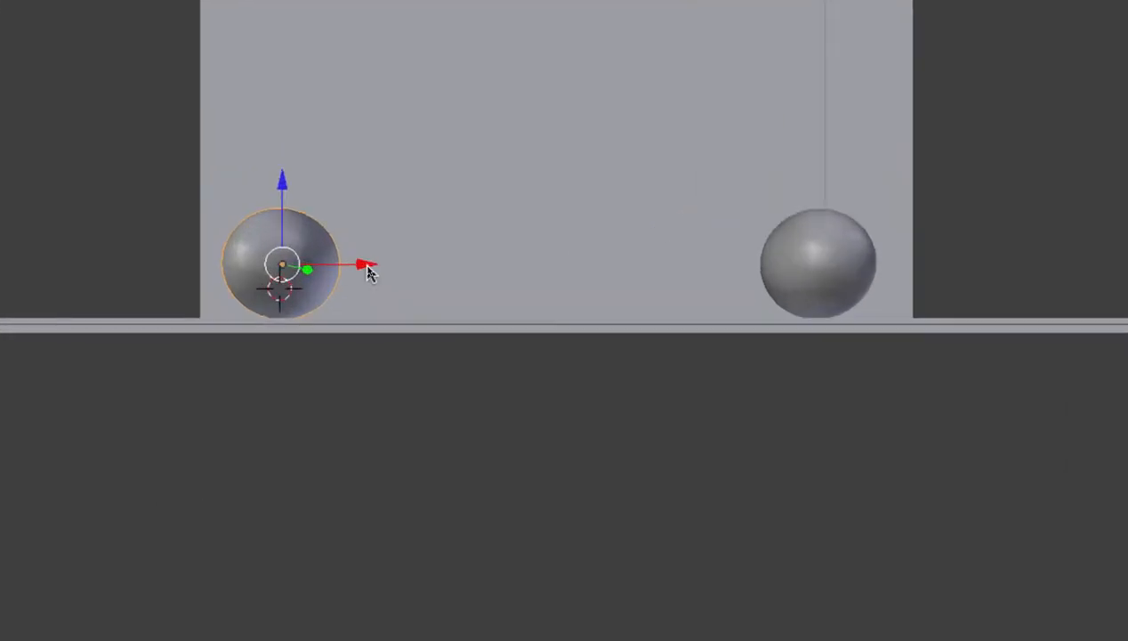
mouse_move(370, 273)
mouse_down()
mouse_move(449, 269)
mouse_move(379, 270)
mouse_up()
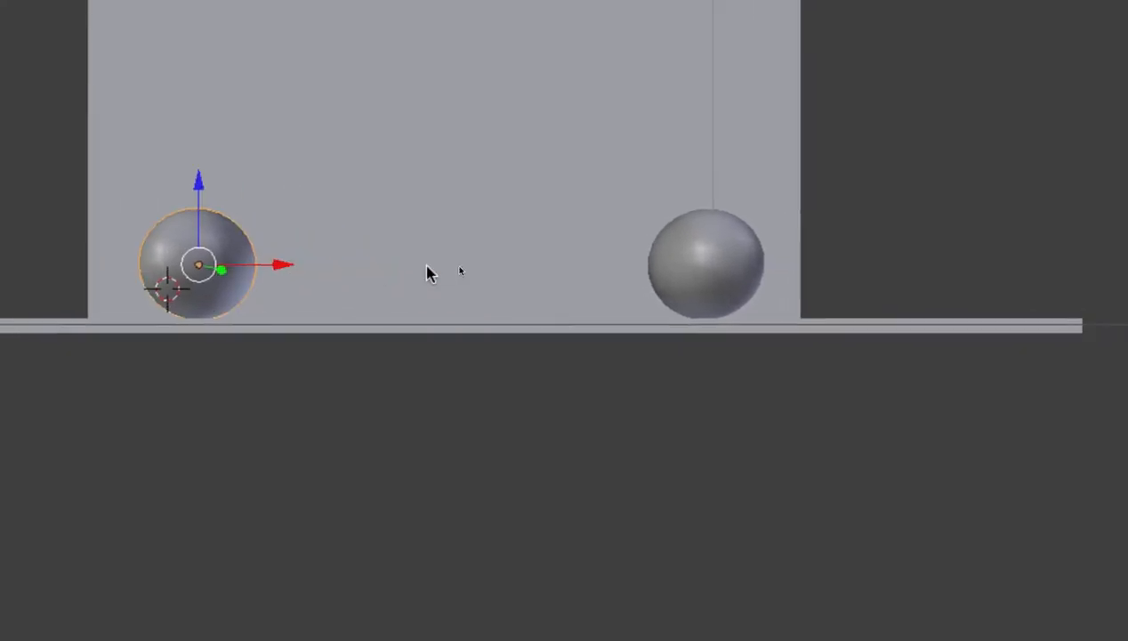
Step: Place the 3D cursor midway between the two spheres and add a torus mesh there
click(448, 266)
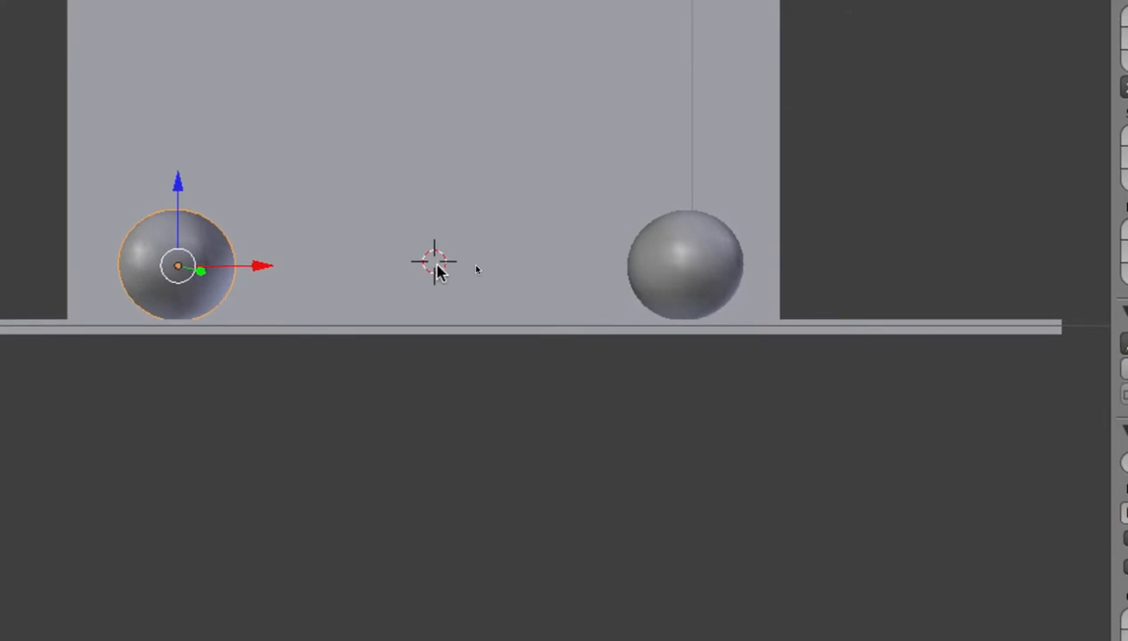
key(shift+a)
mouse_move(437, 269)
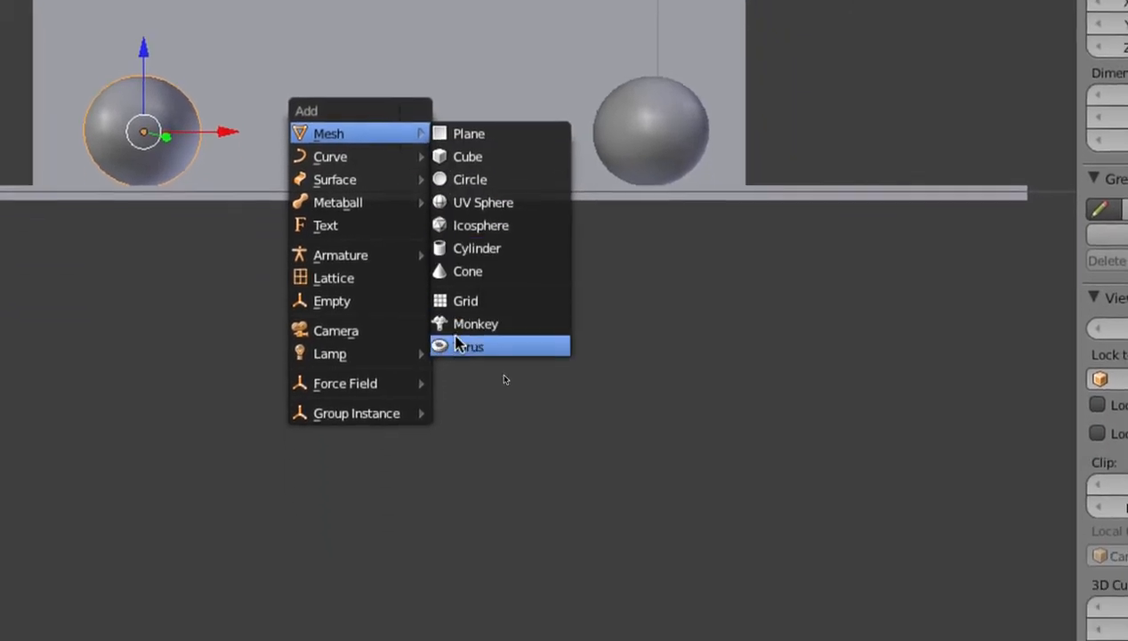
click(465, 408)
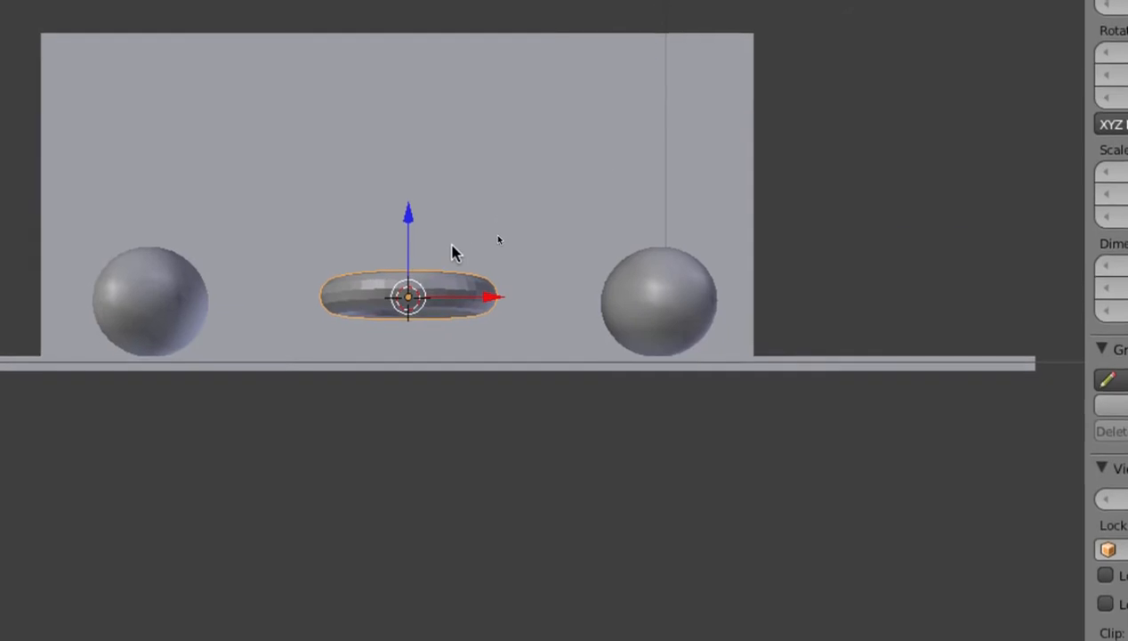
Step: Move the torus about -1.18 units along Y, away from the wall, and lower it about 0.46 units along Z toward the floor
scroll(488, 121, down, 1)
middle_drag(489, 121, 441, 167)
middle_drag(425, 299, 242, 559)
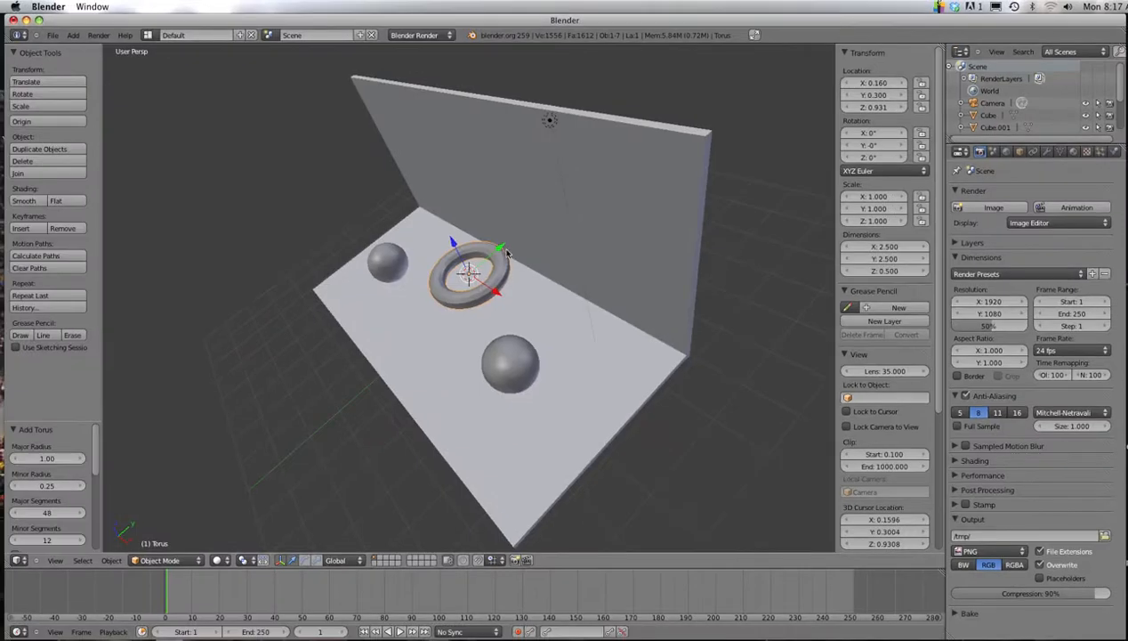
drag(502, 251, 468, 273)
key(KP_1)
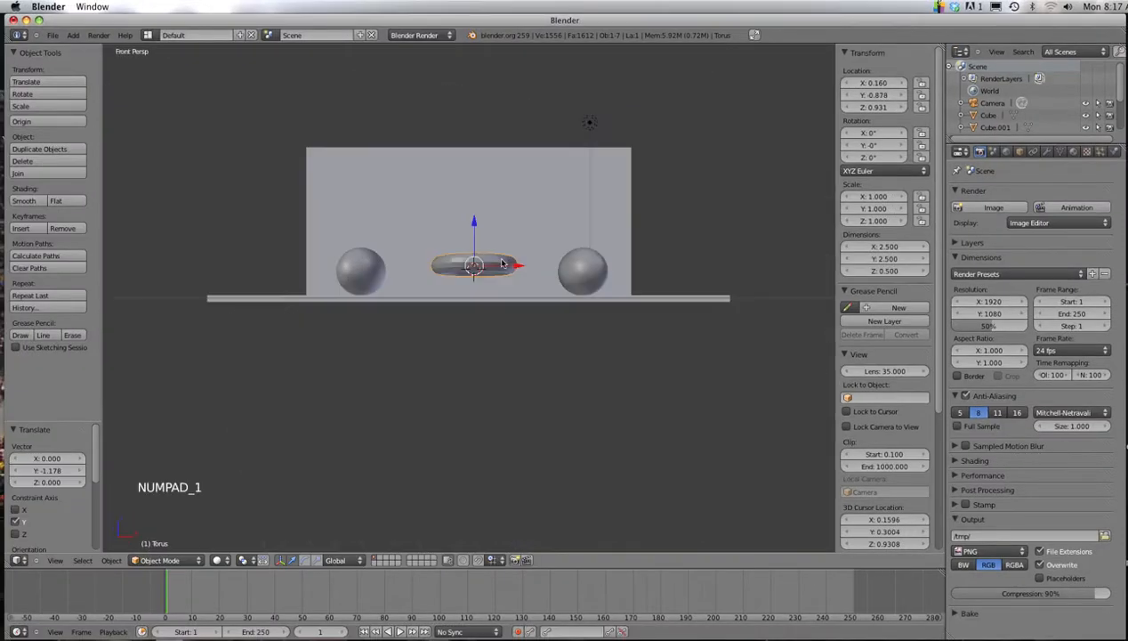
drag(474, 227, 474, 240)
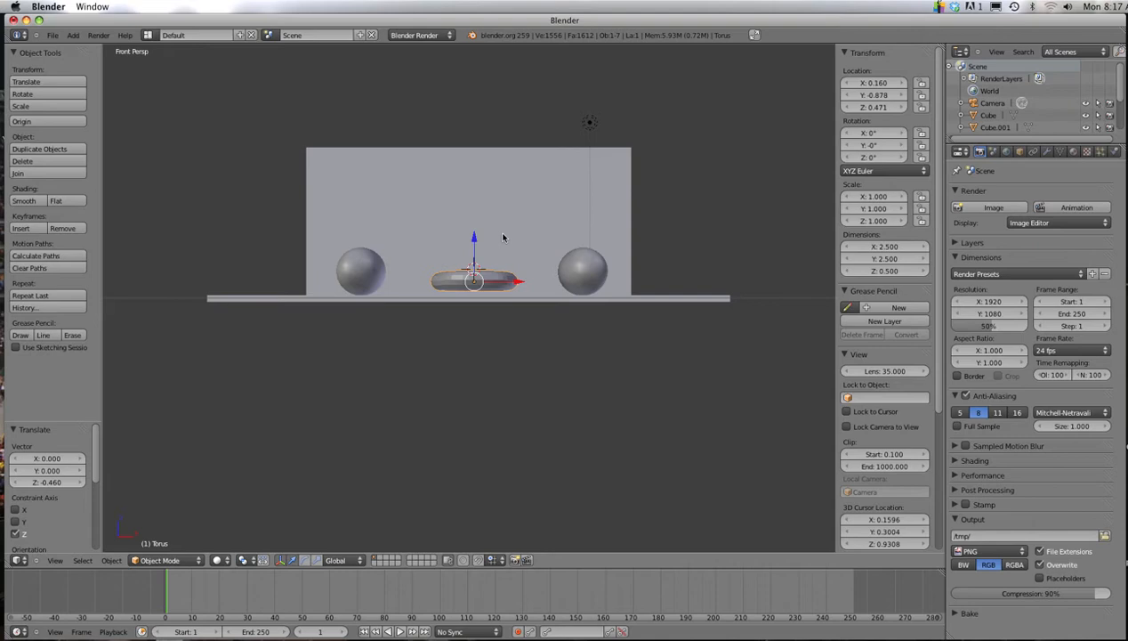
Step: Examine the torus and the sphere on its positive X side up close by centring the view on each one
key(KP_Decimal)
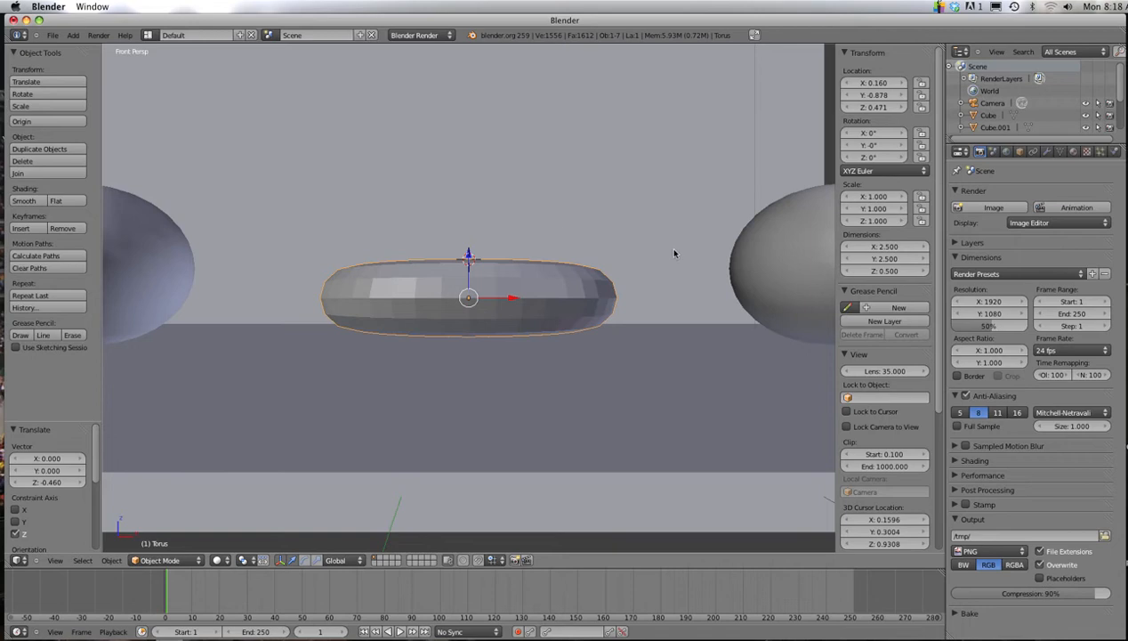
click(781, 257)
key(KP_Decimal)
key(KP_Decimal)
scroll(756, 261, down, 2)
scroll(736, 262, down, 6)
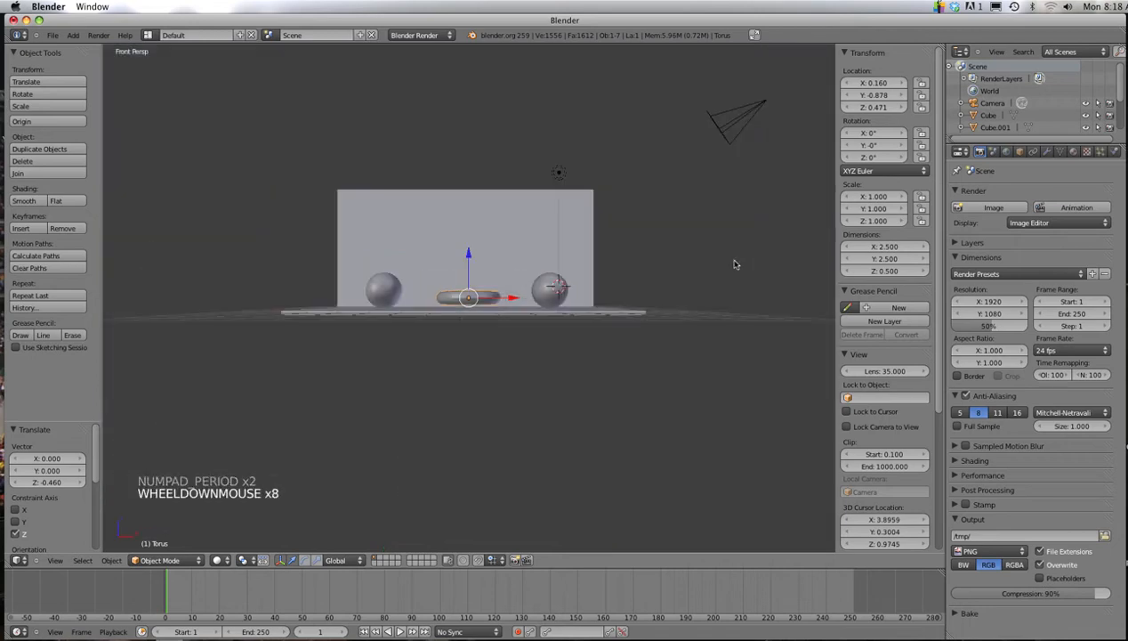
click(548, 291)
click(549, 292)
right_click(549, 293)
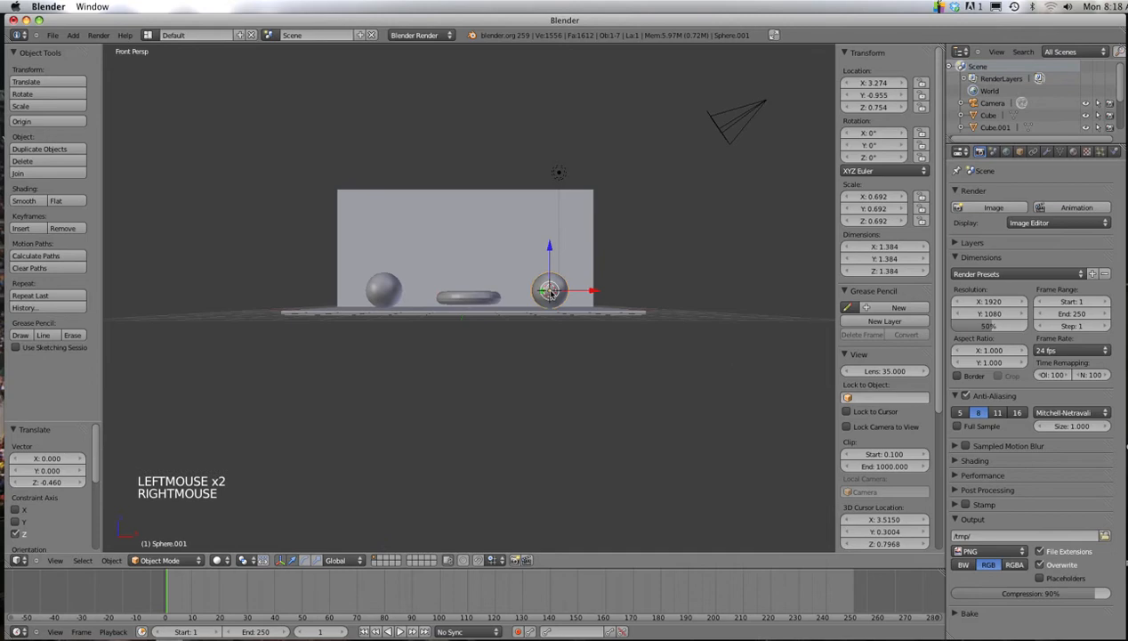
click(549, 292)
key(KP_Decimal)
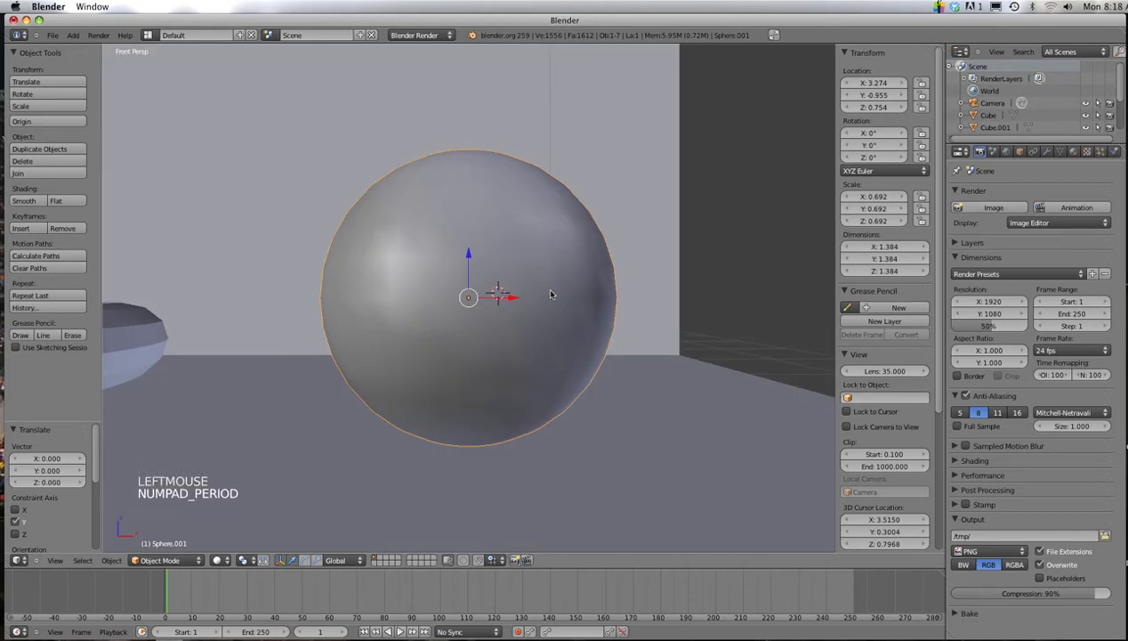
Step: Inspect the torus, the sphere on the negative X side and the wall by selecting each and framing it in the view
right_click(115, 343)
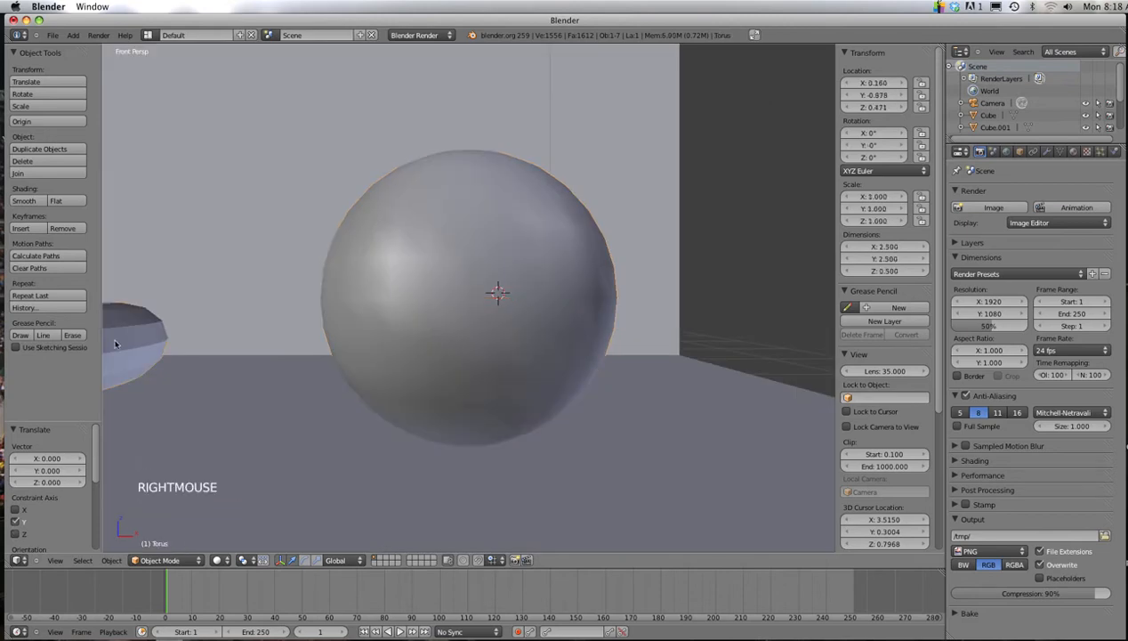
key(KP_Decimal)
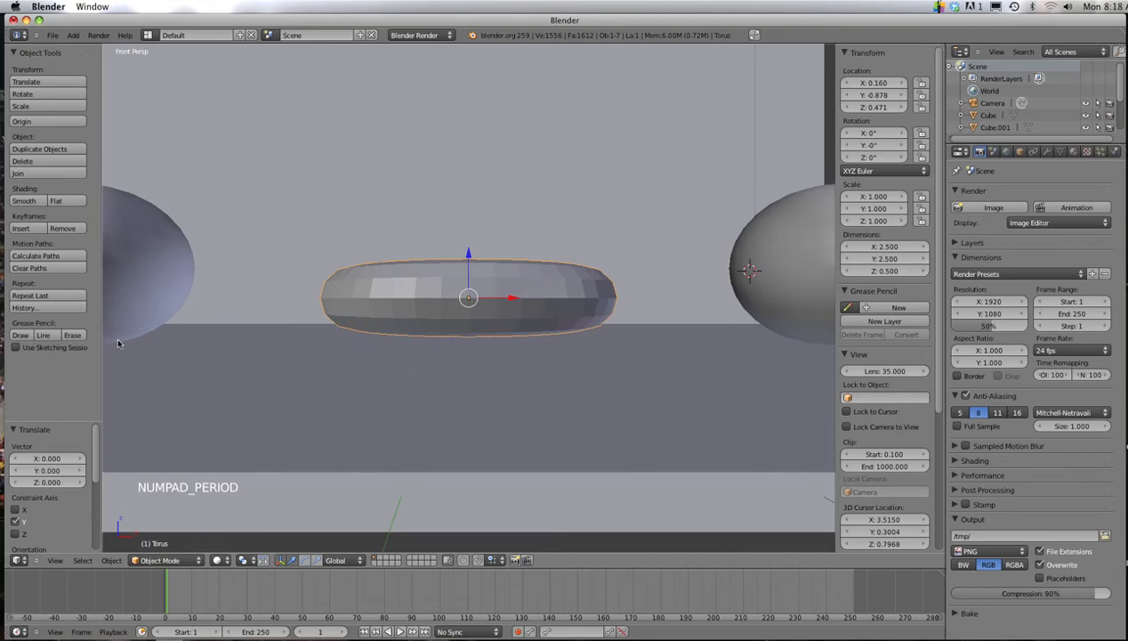
right_click(169, 273)
key(KP_Decimal)
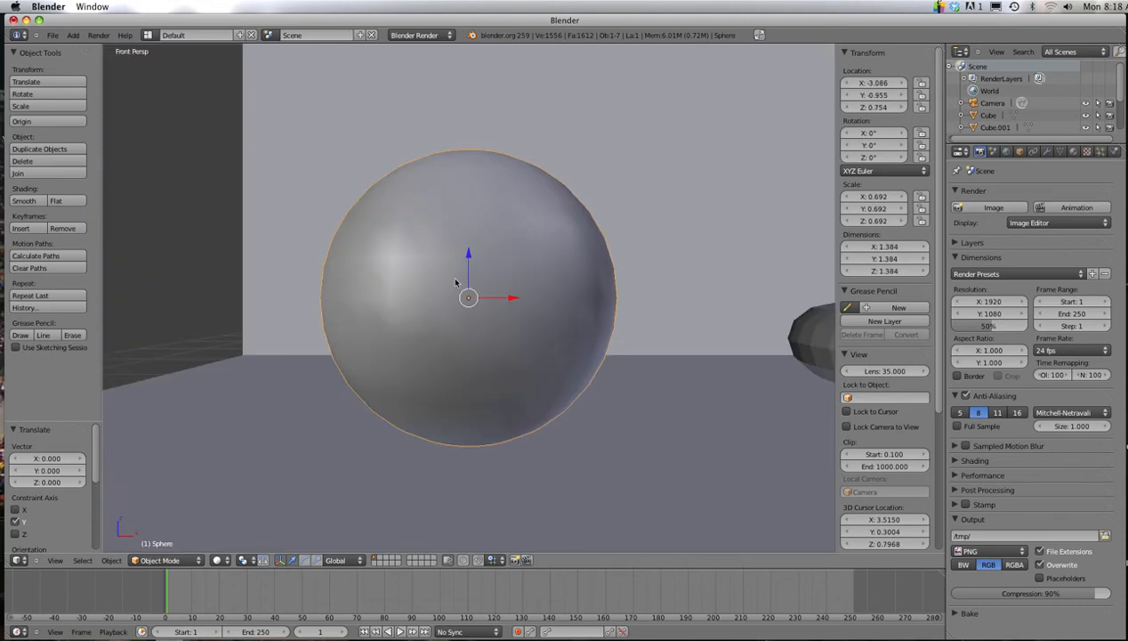
right_click(832, 346)
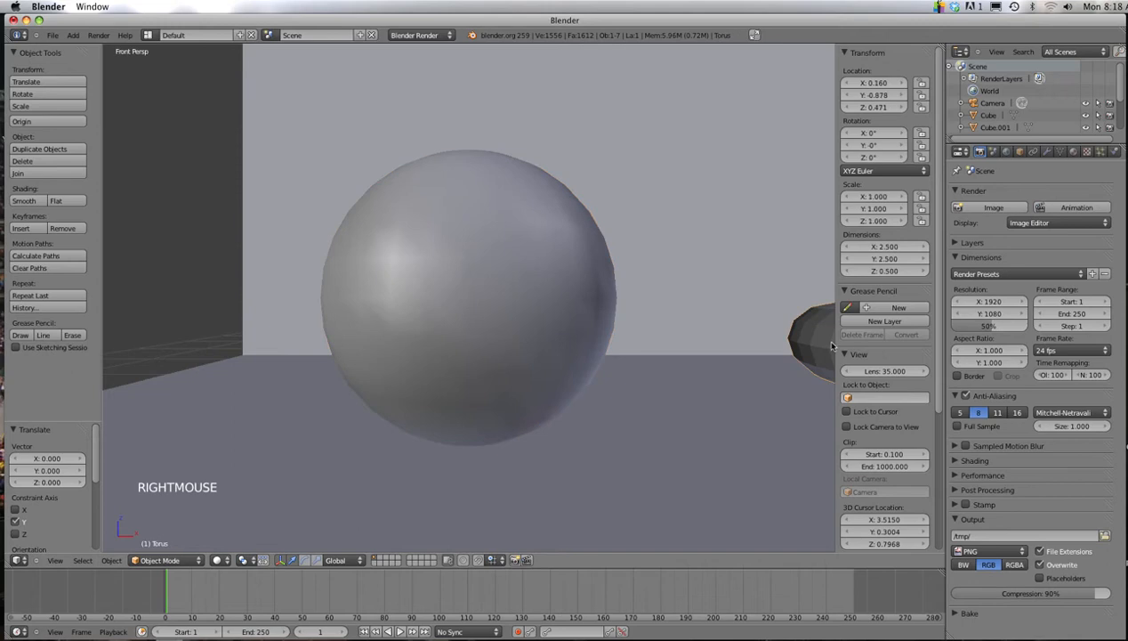
key(KP_Decimal)
right_click(529, 217)
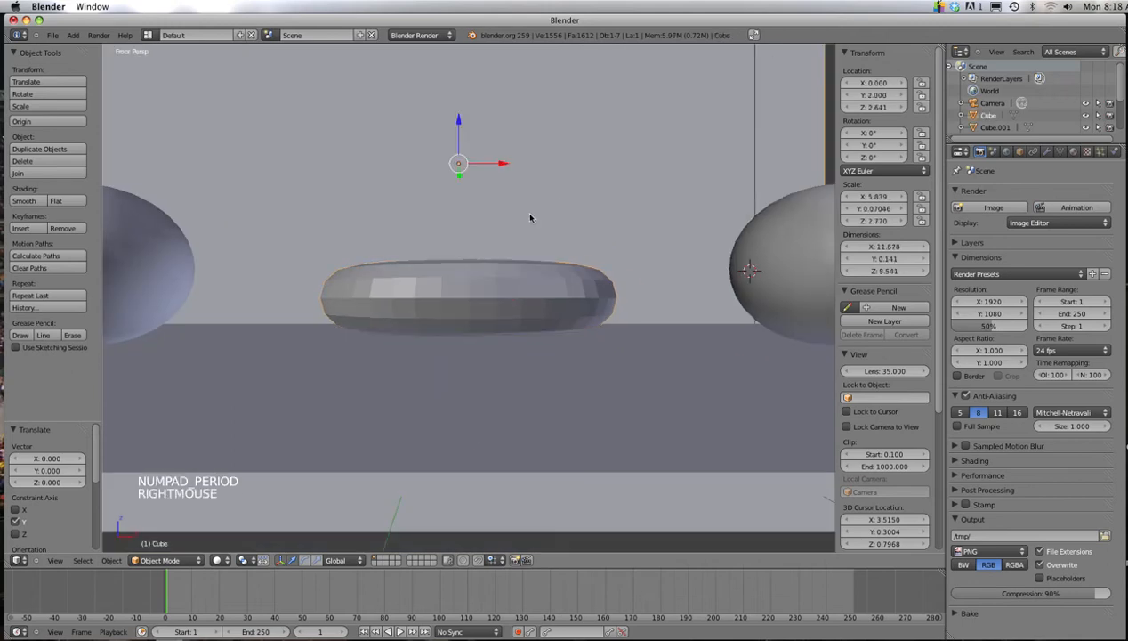
key(KP_Decimal)
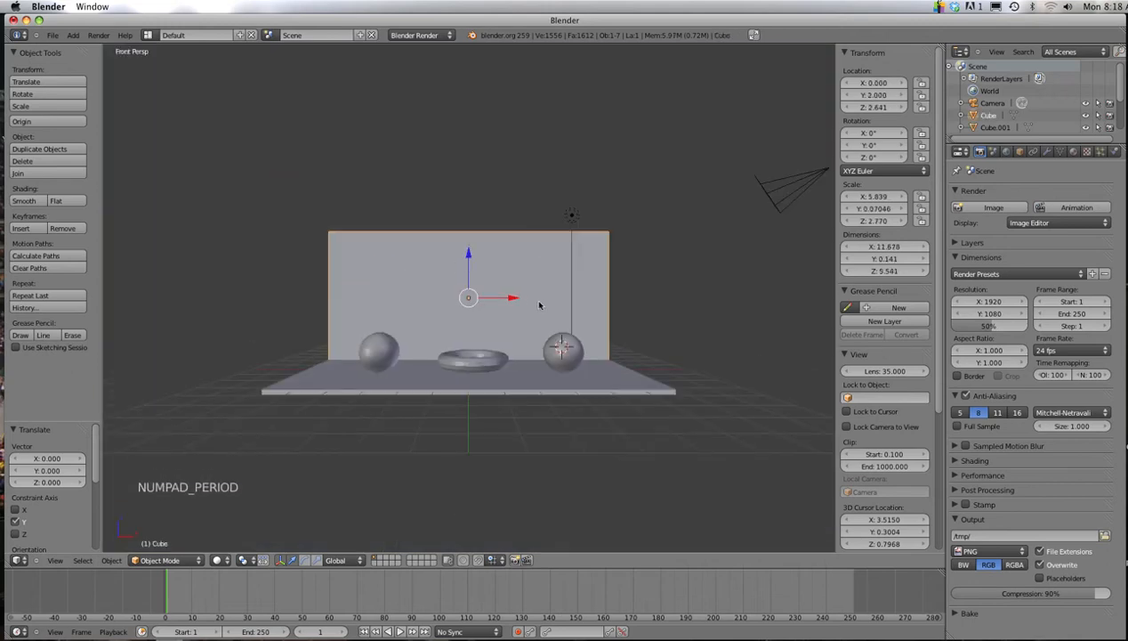
Step: Select the torus and raise it about 0.15 units along Z
right_click(472, 362)
drag(474, 319, 521, 301)
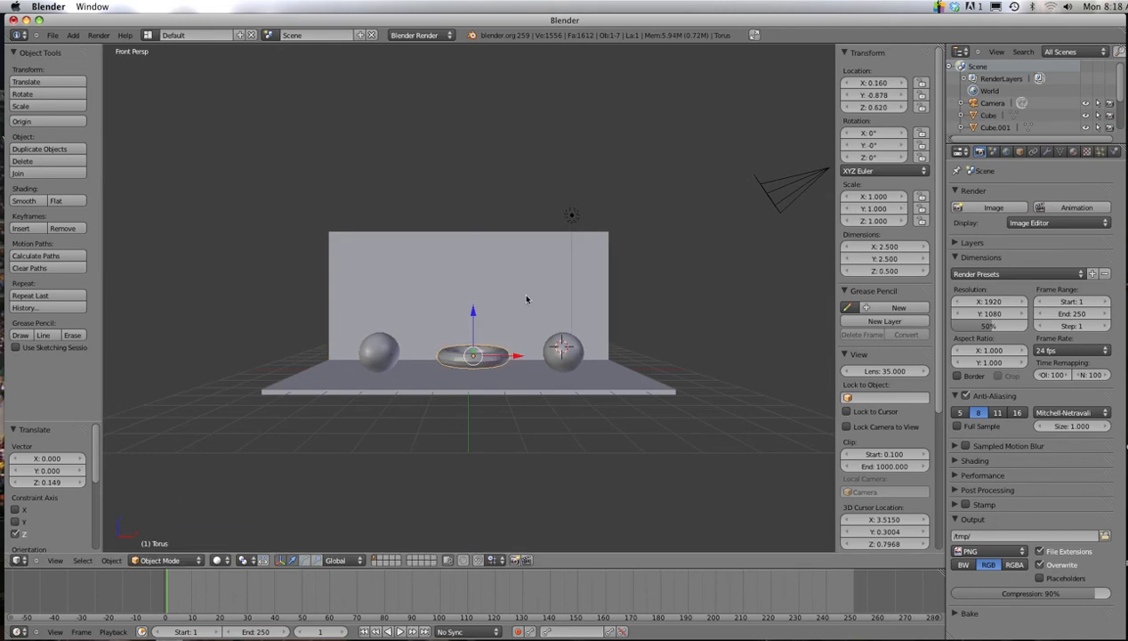